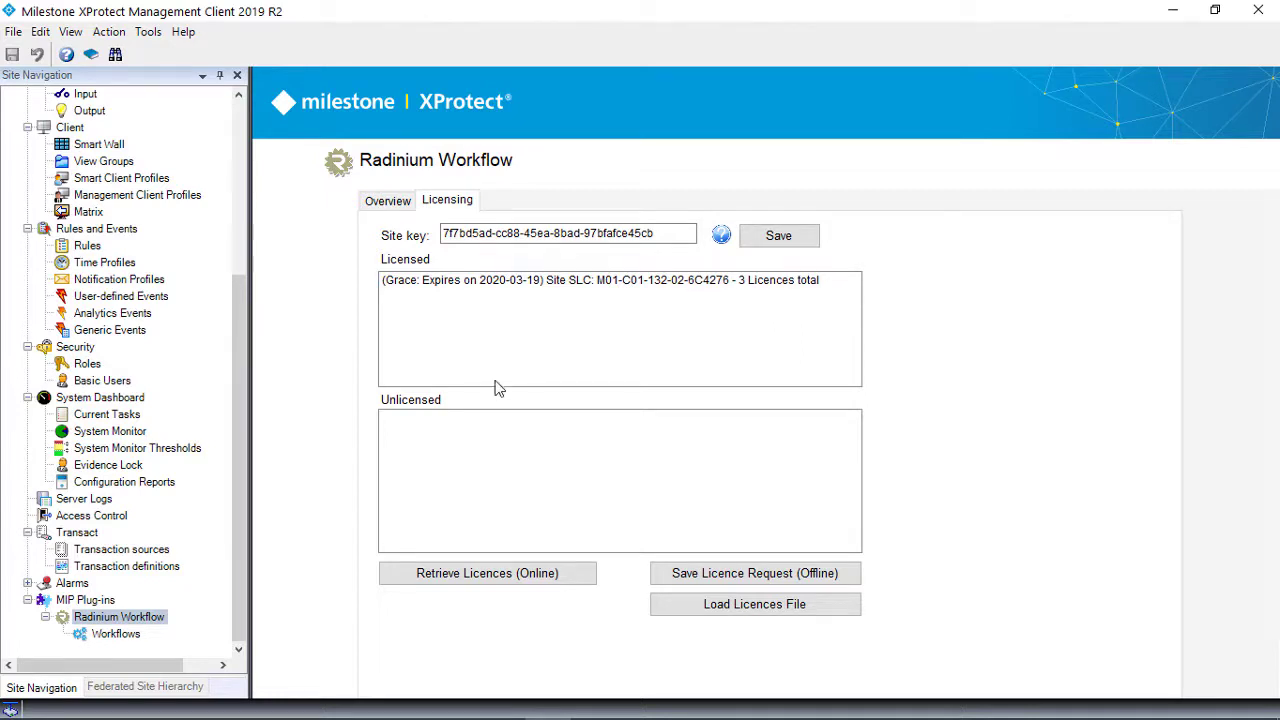
Step: Create a new workflow named "Abandoned Object Detected" and open its process for modification
left_click(116, 634)
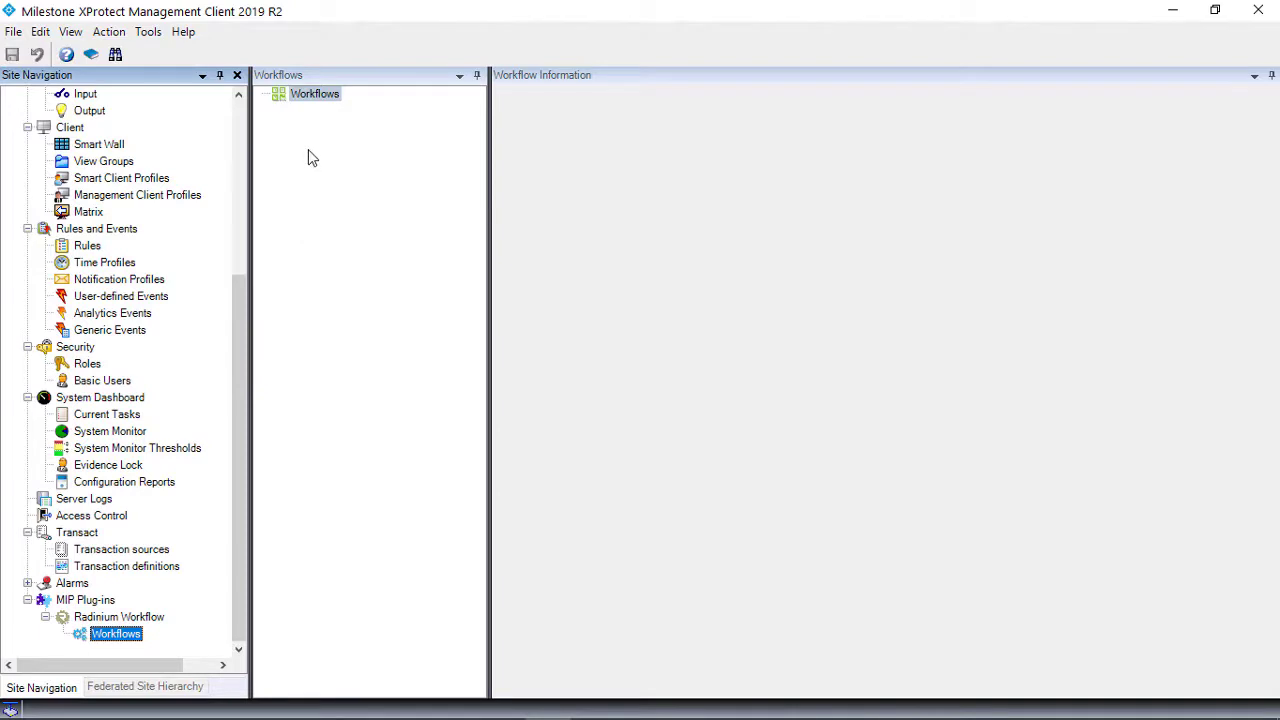
right_click(315, 100)
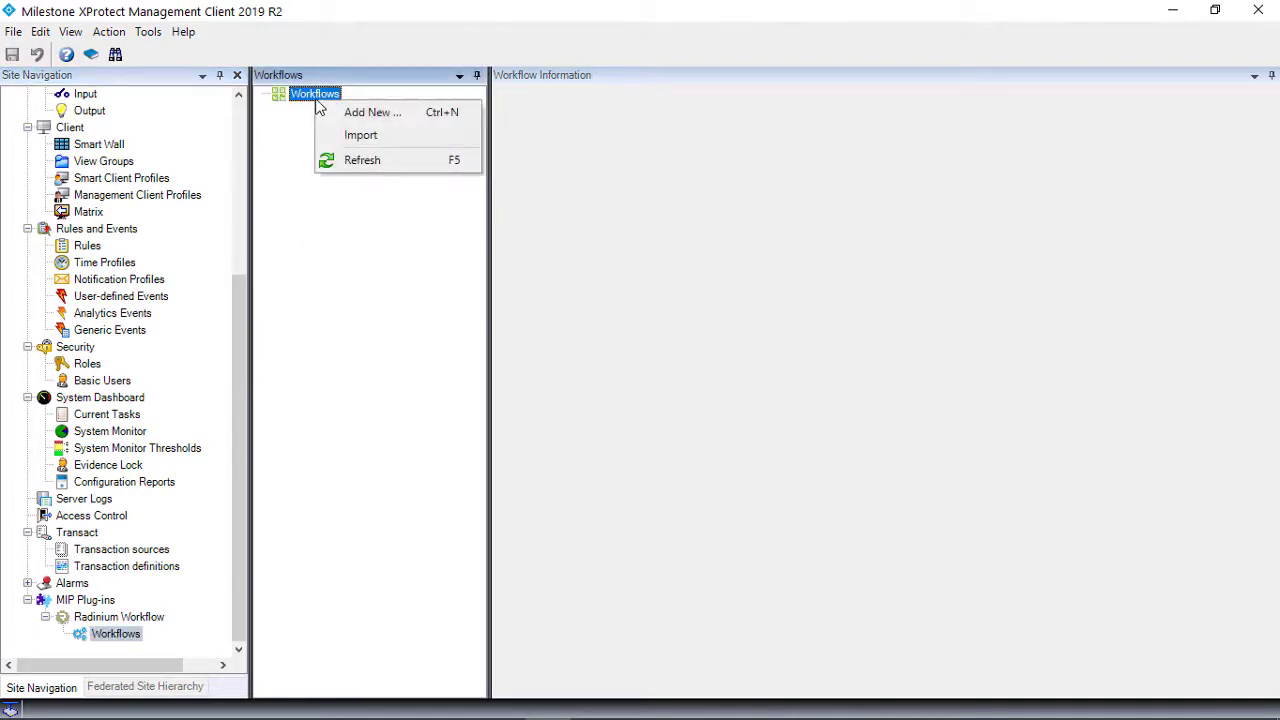
left_click(368, 112)
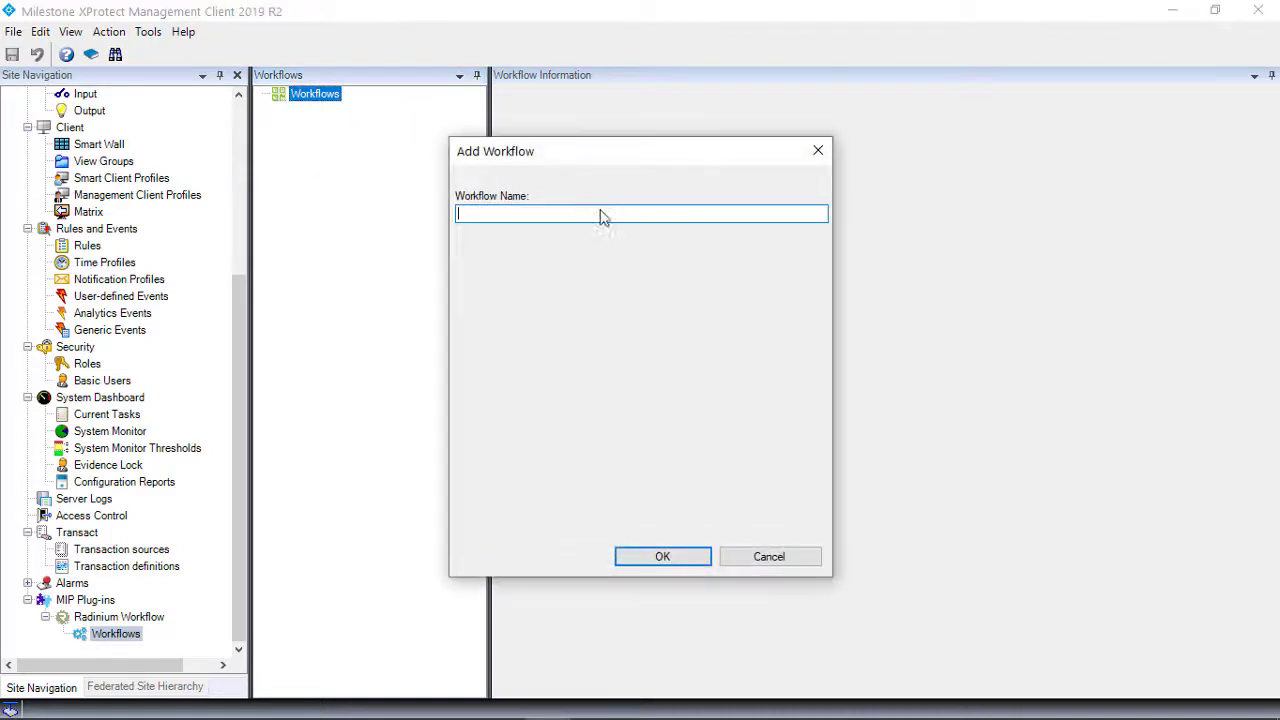
type("Abandoned Object Detected")
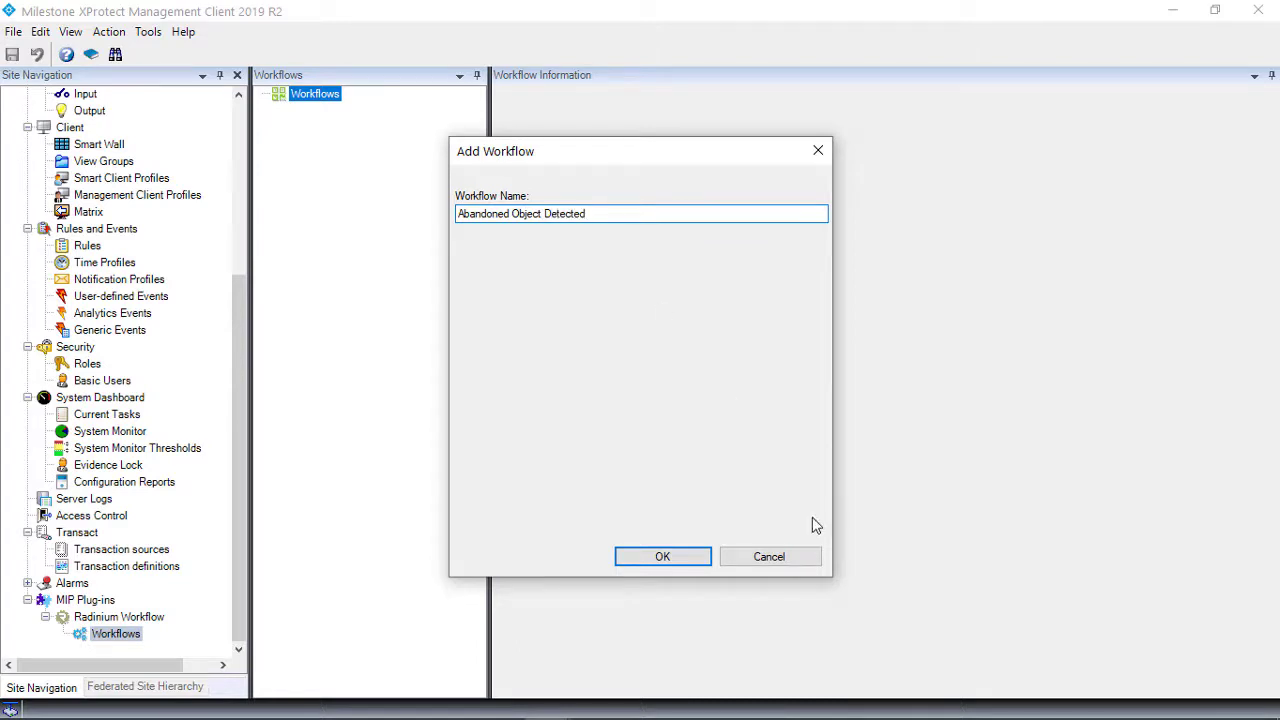
left_click(689, 560)
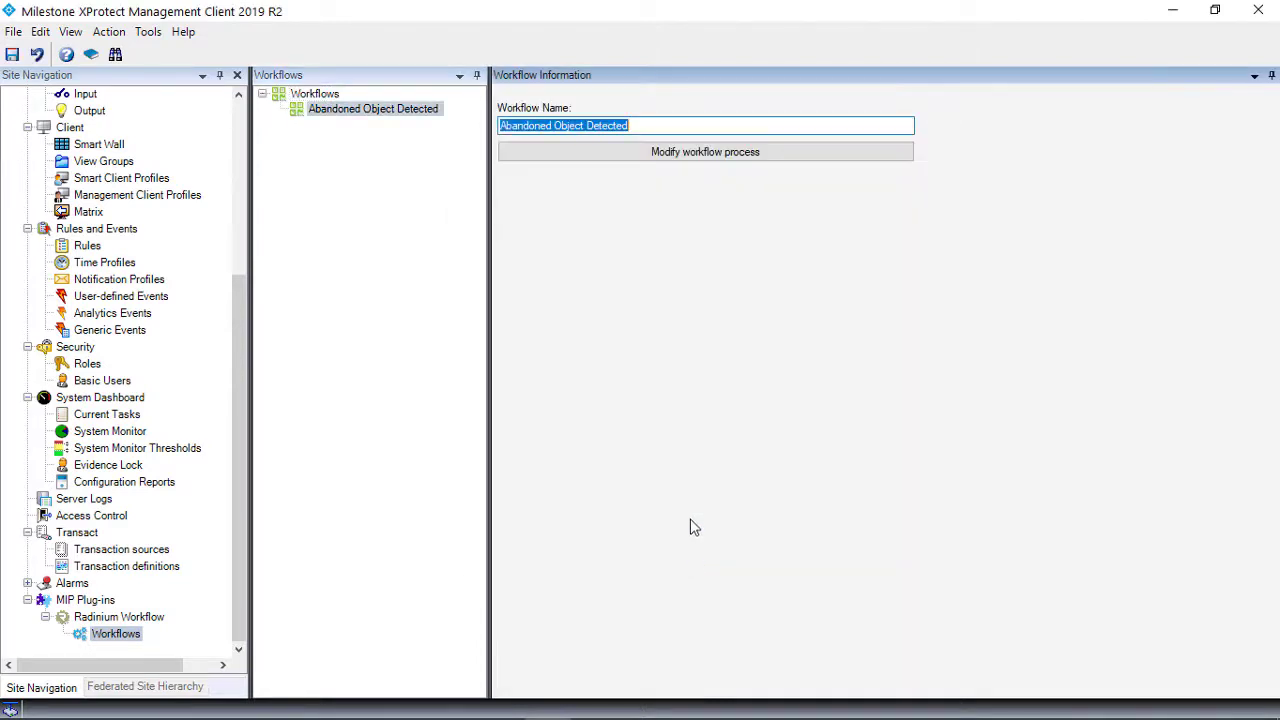
left_click(654, 151)
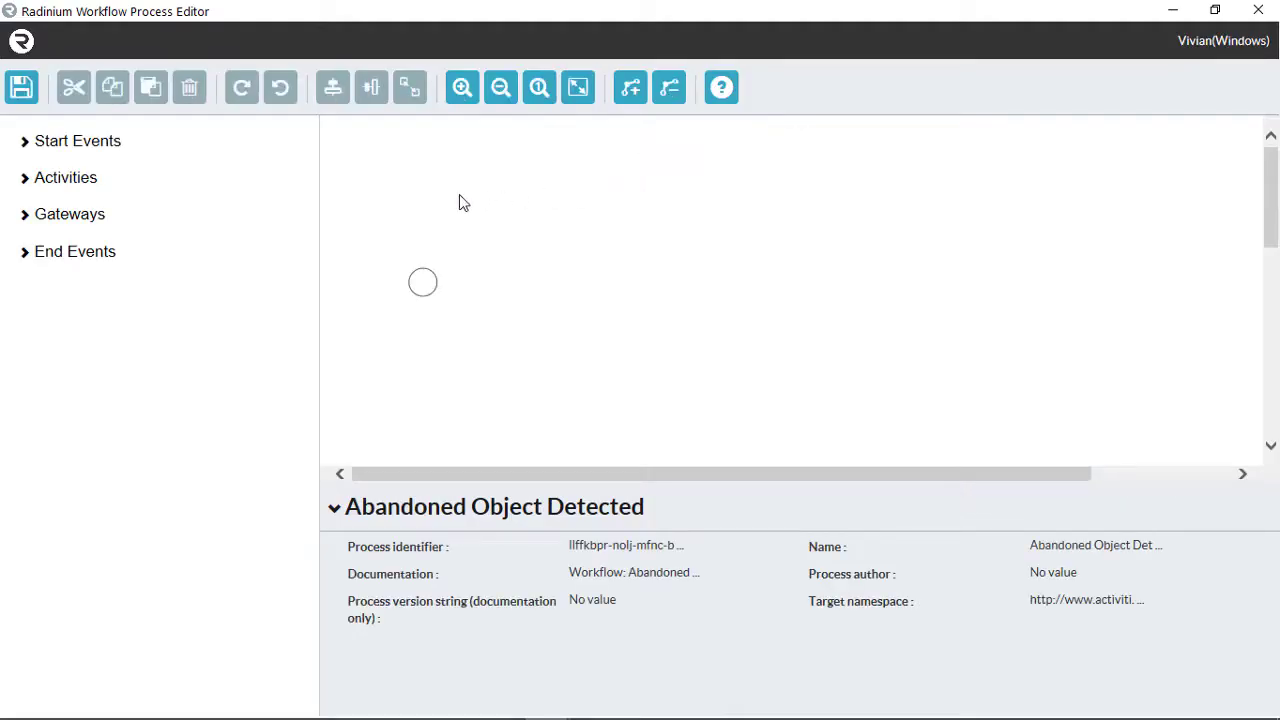
Step: Add a user task named "Send Security to Investigate" beside the start event and connect the start event to it
left_click(95, 143)
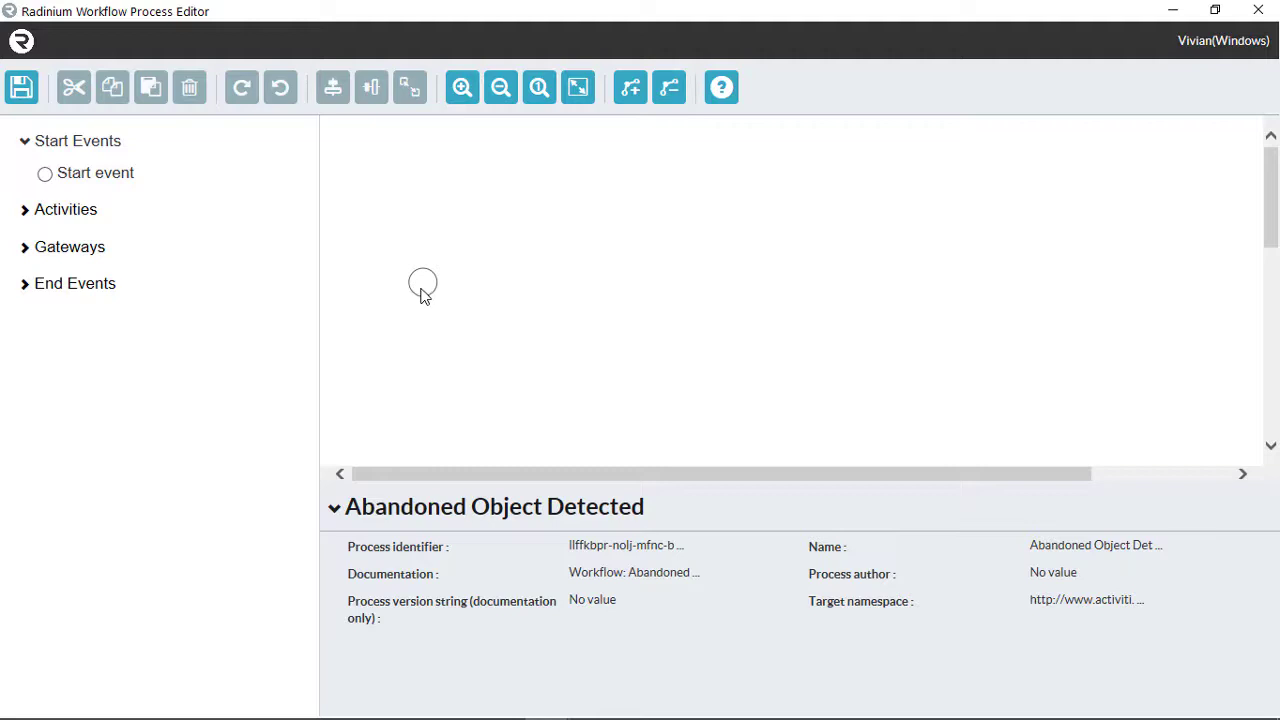
left_click(60, 214)
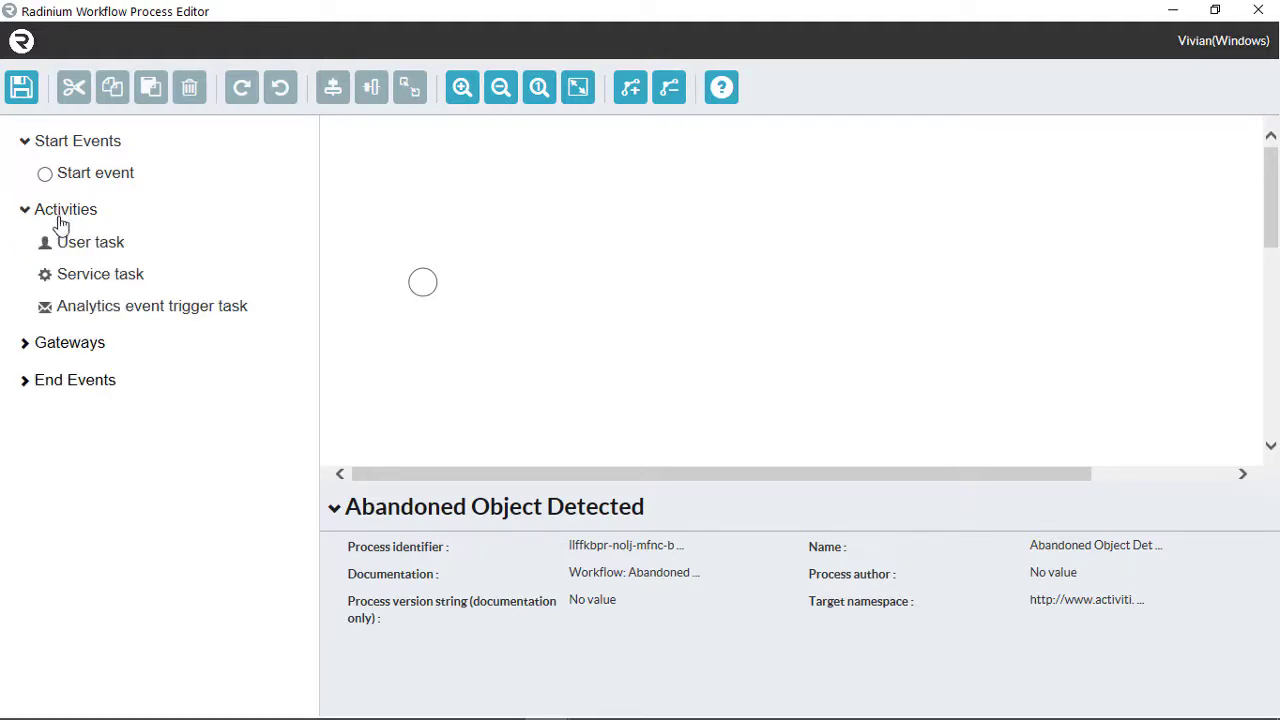
left_click_drag(86, 246, 545, 288)
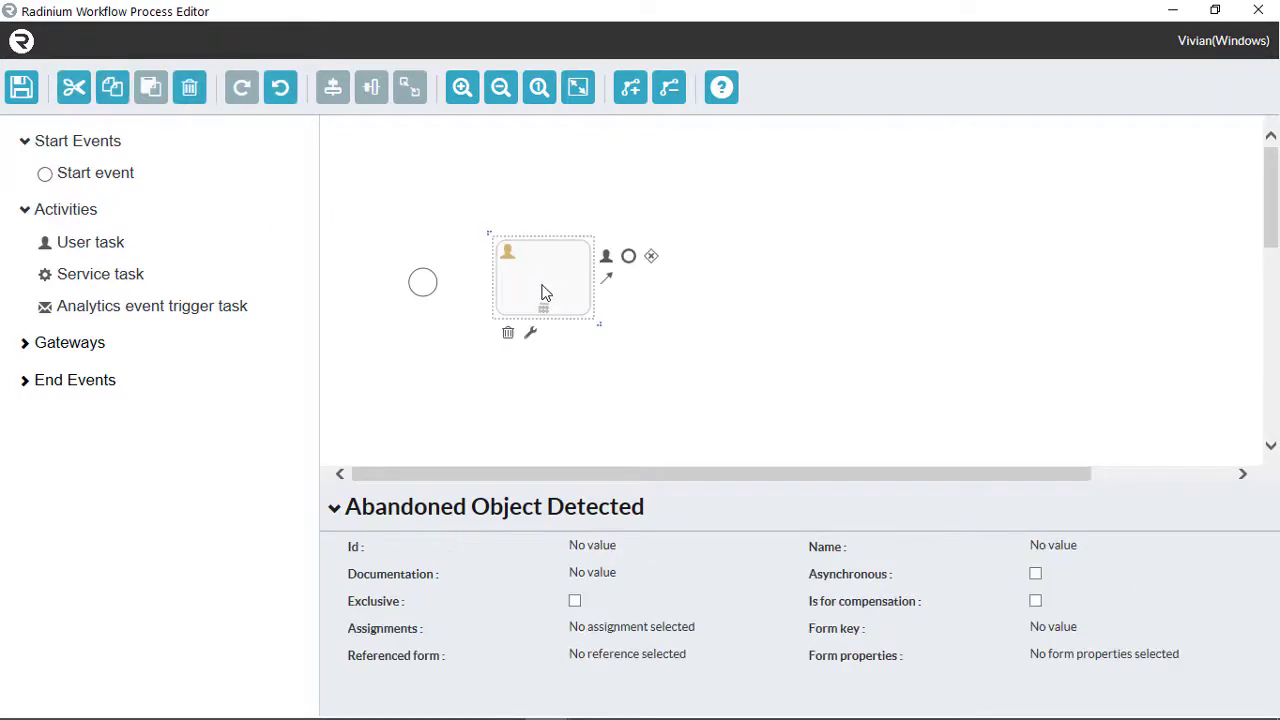
double_click(537, 291)
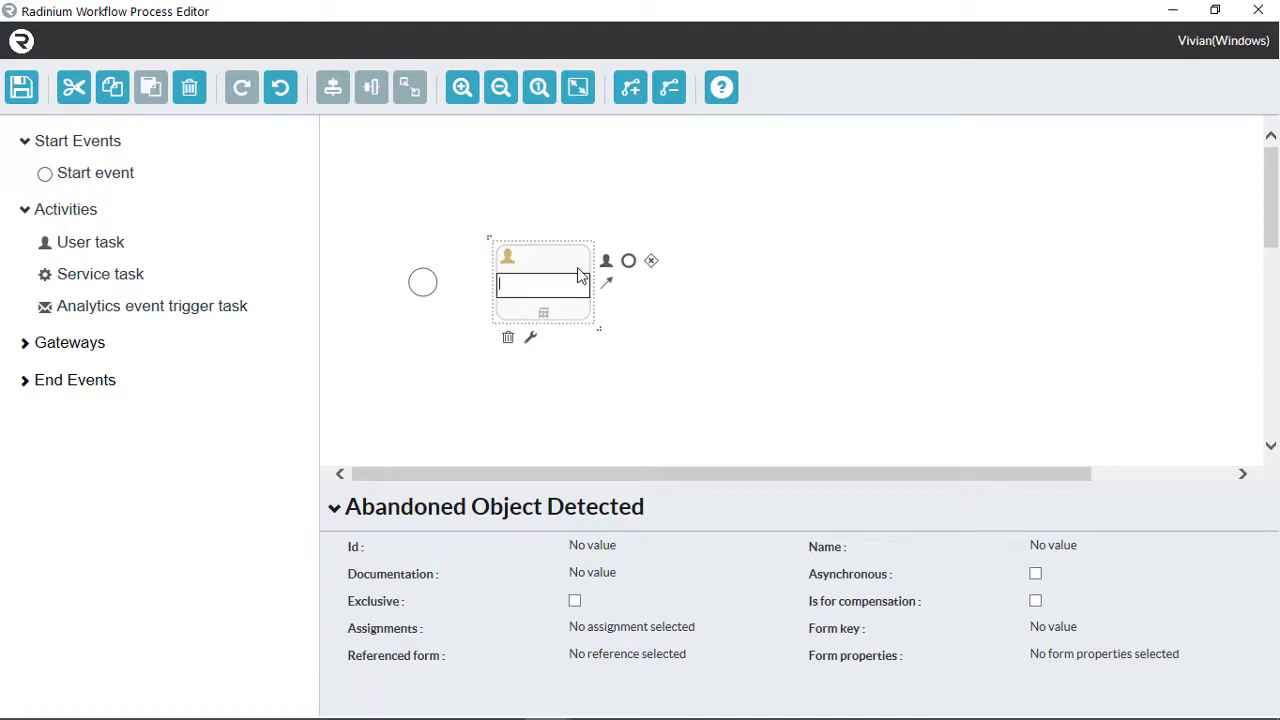
type("Send Security")
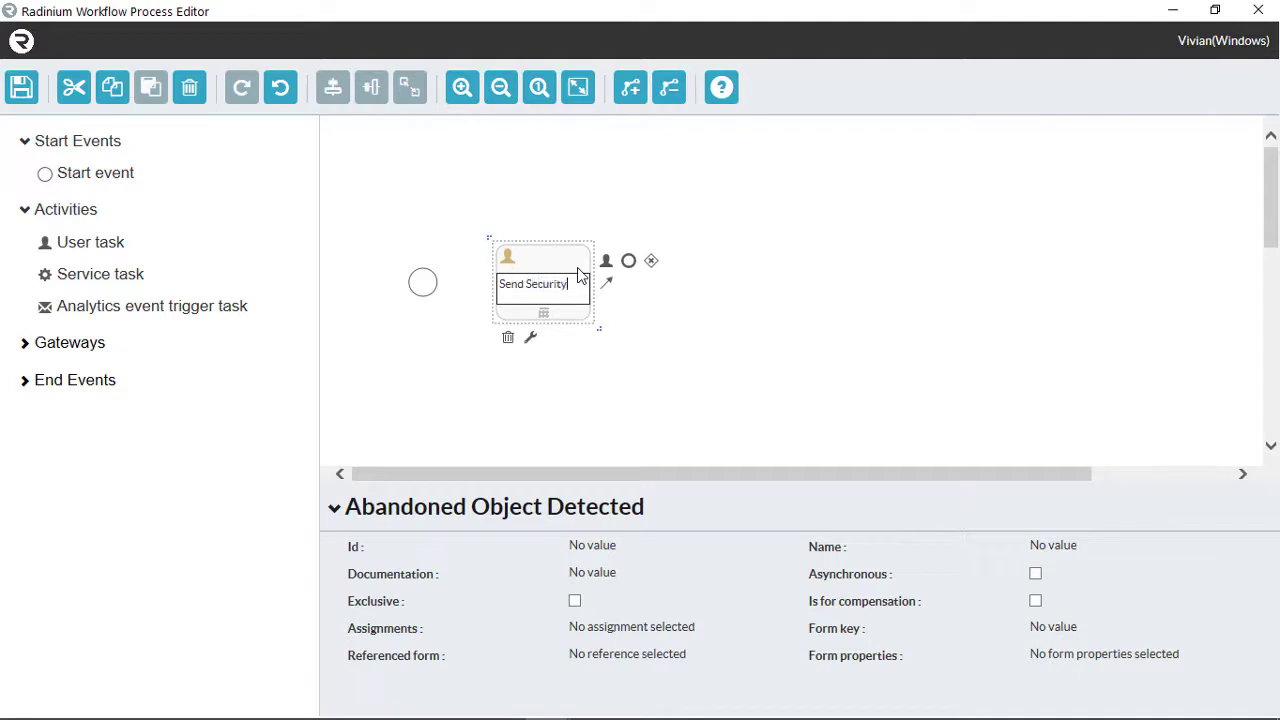
type(" to Investigate")
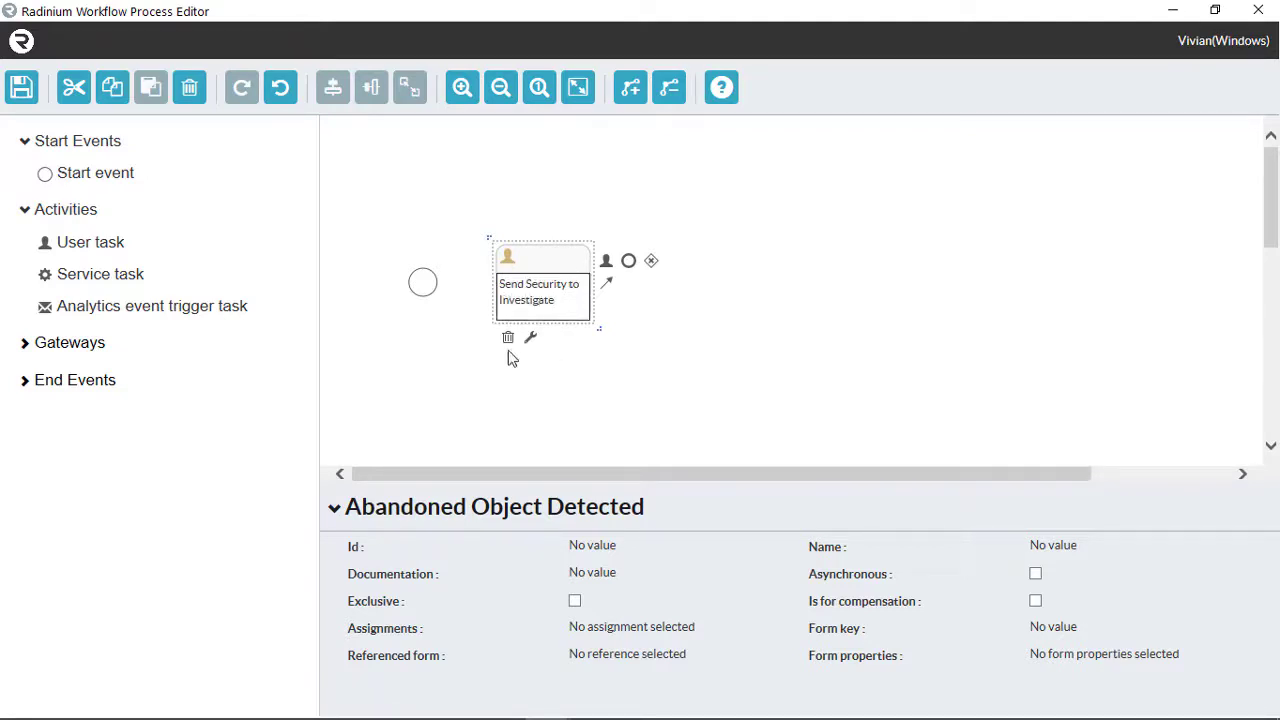
left_click(510, 358)
left_click(425, 290)
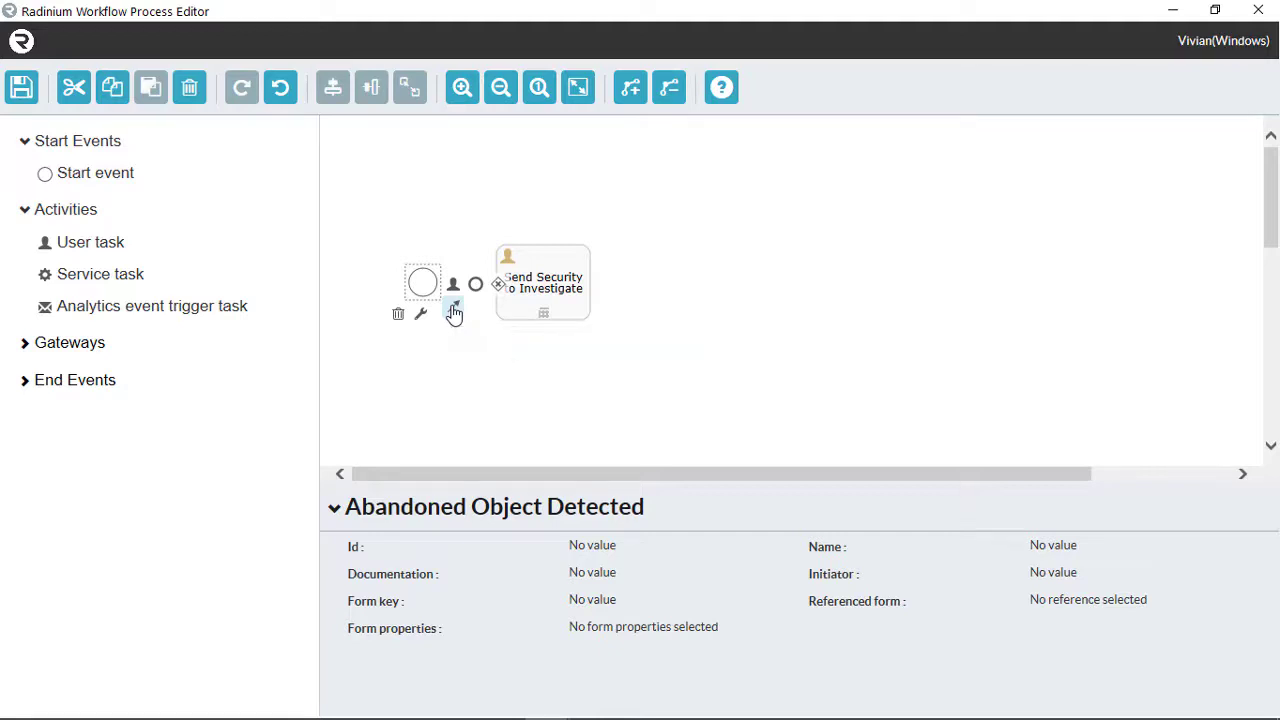
left_click_drag(453, 313, 537, 300)
Step: Place an exclusive gateway after the Send Security to Investigate task and connect the task to it
left_click(87, 348)
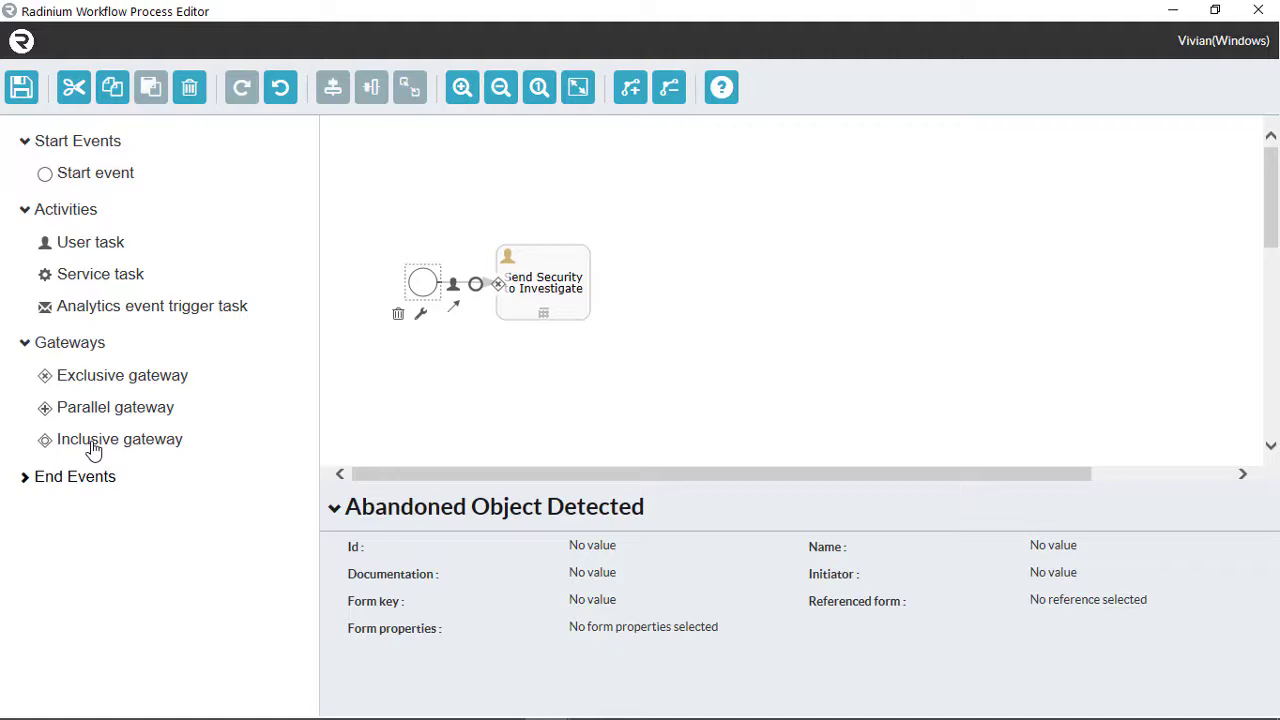
left_click_drag(95, 378, 704, 288)
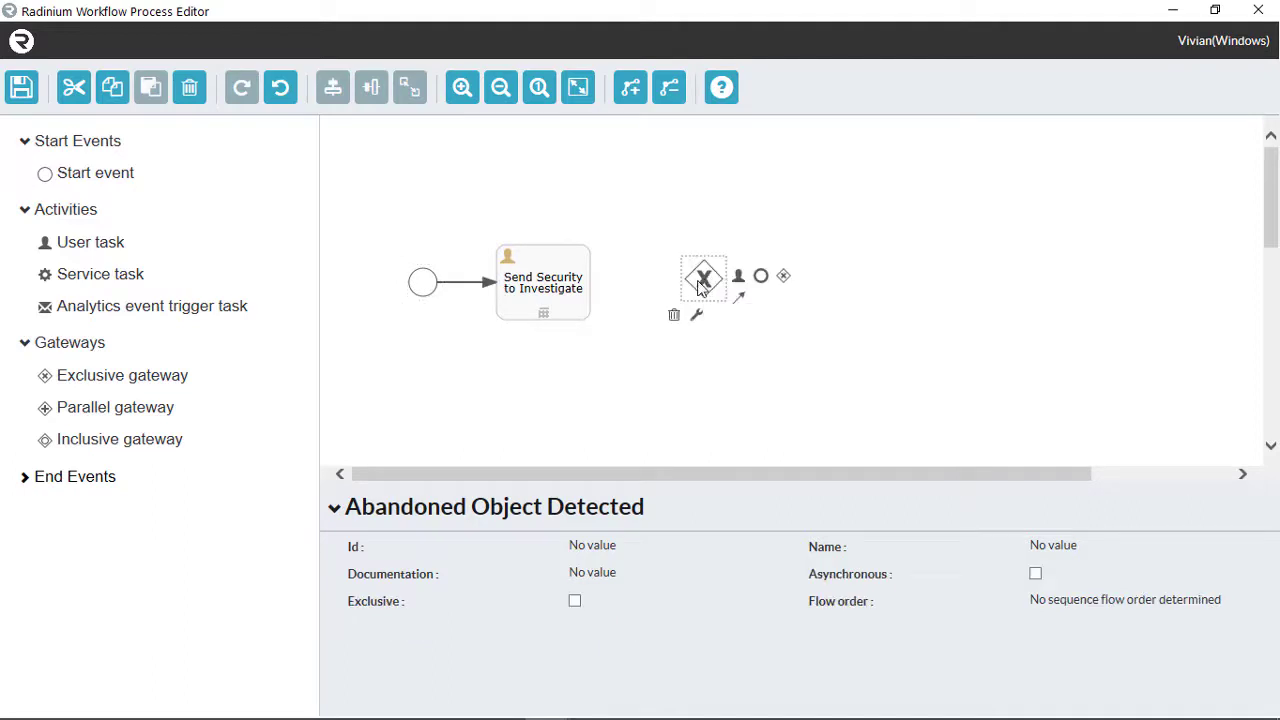
left_click(585, 294)
left_click_drag(604, 287, 672, 286)
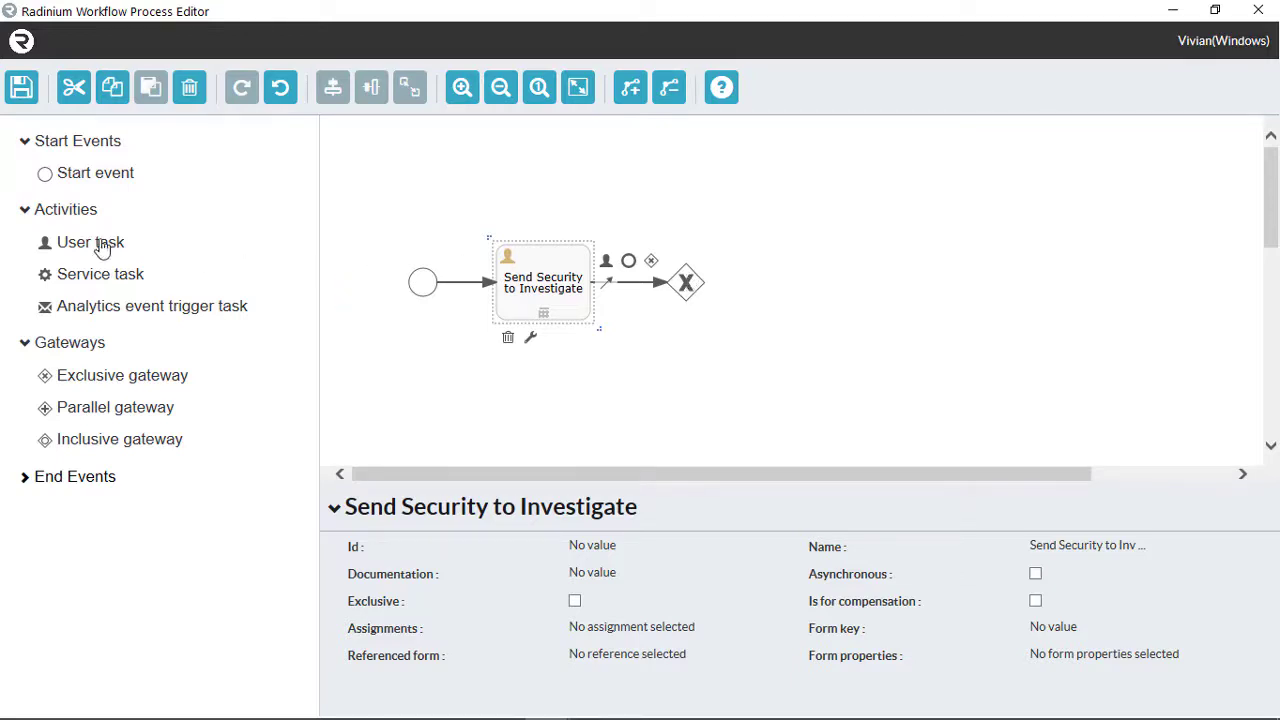
Step: Add a user task named "Bomb Squad" above and beyond the gateway, and connect the gateway to it with a right-angled flow
left_click_drag(94, 248, 843, 202)
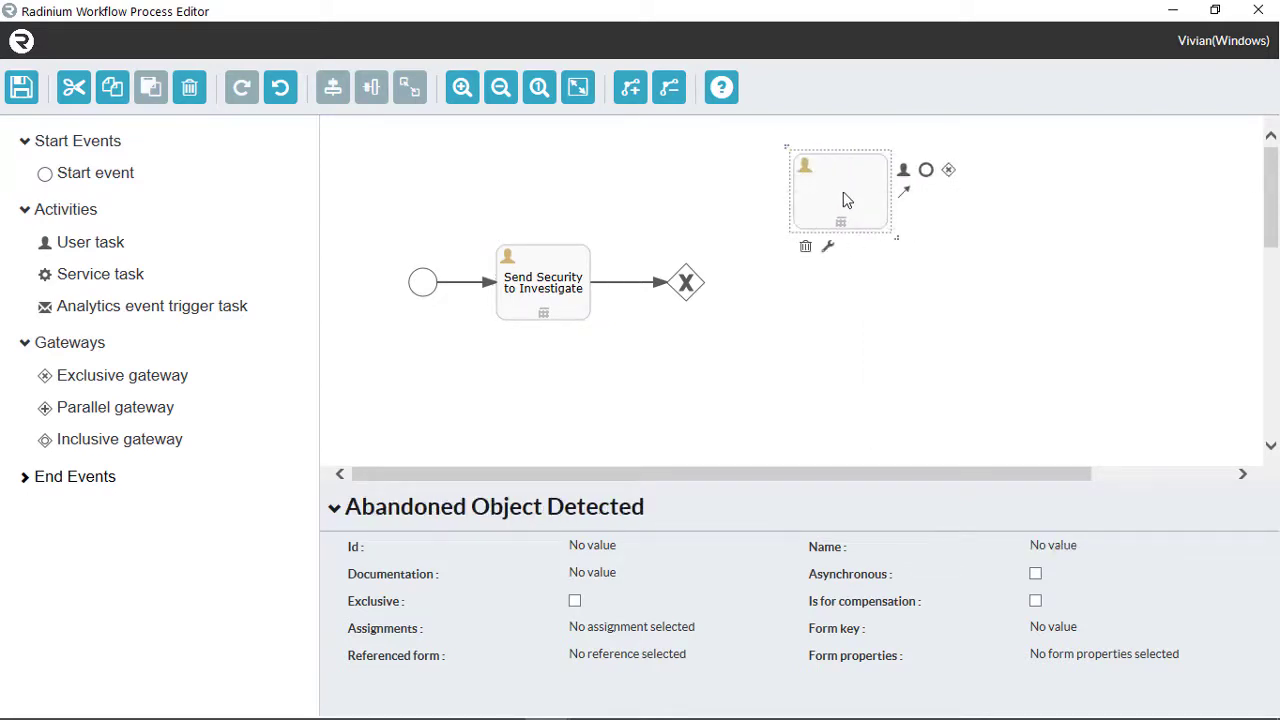
double_click(837, 193)
type("Bomb Squad")
left_click(688, 284)
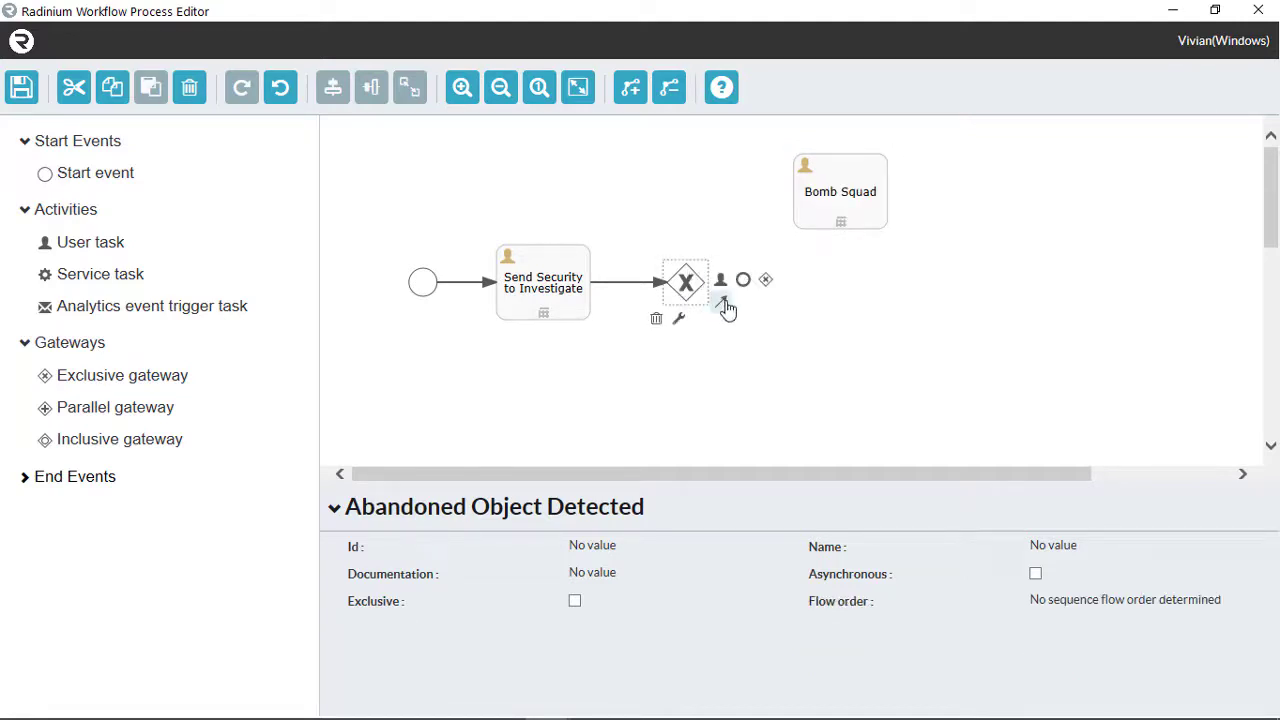
left_click_drag(724, 303, 826, 192)
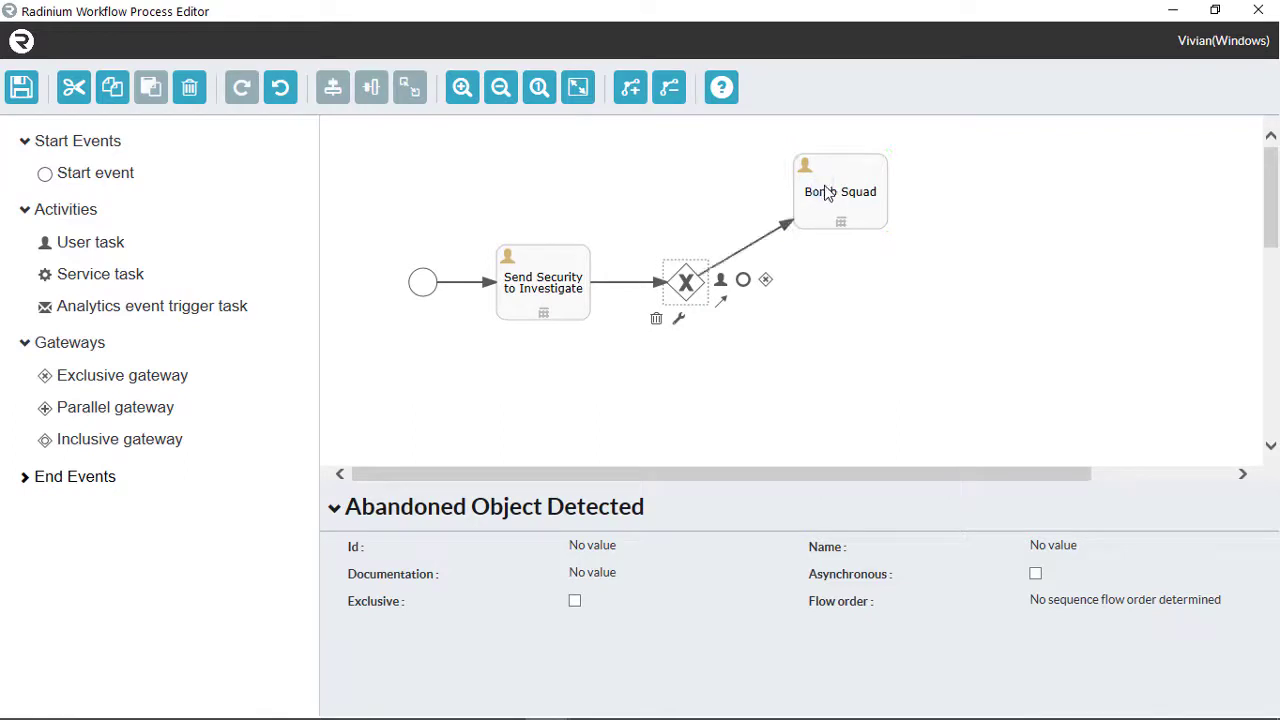
left_click(747, 249)
left_click_drag(745, 249, 680, 201)
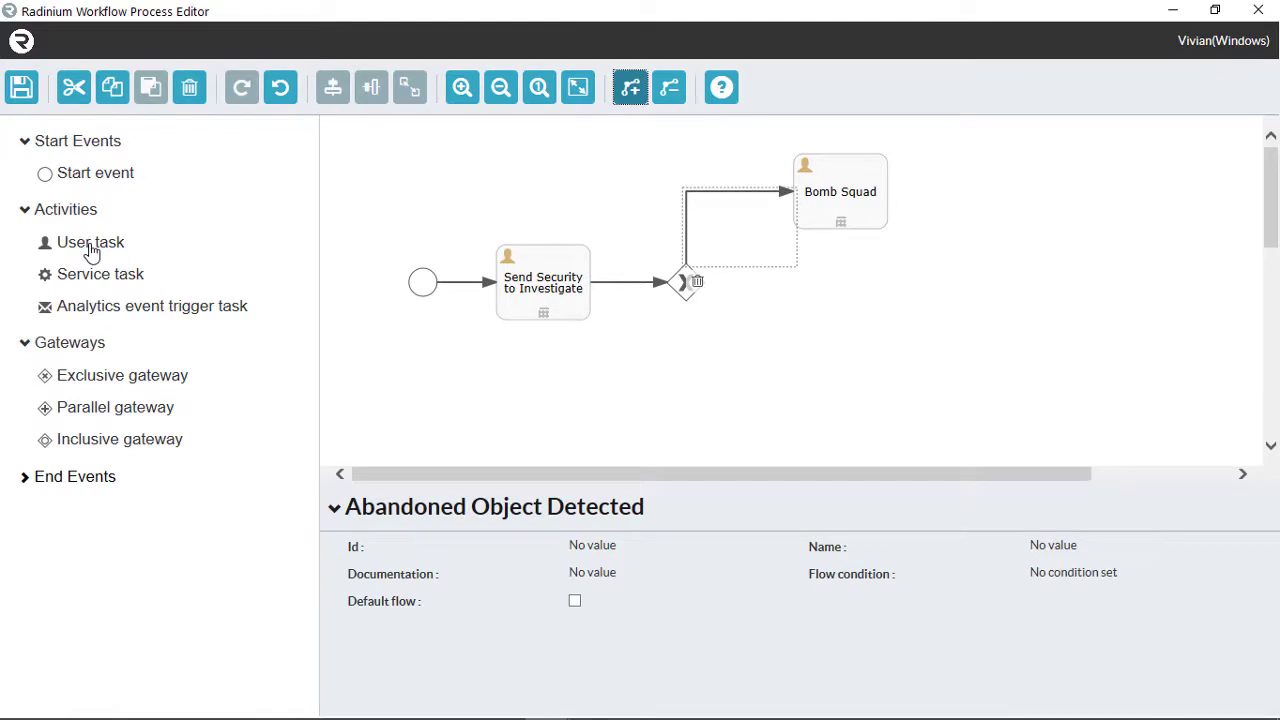
Step: Add a user task named "Call Owner" below the Bomb Squad task and connect the gateway to it with a right-angled flow
left_click_drag(95, 250, 840, 372)
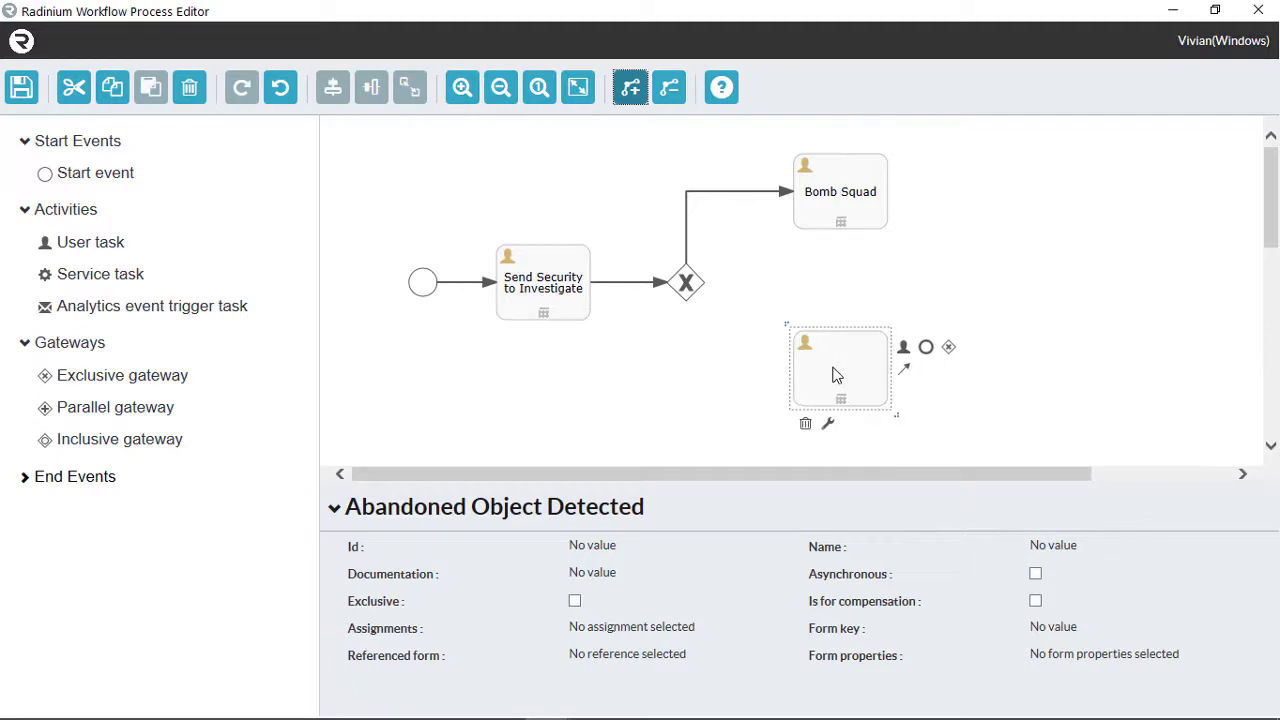
double_click(836, 375)
type("Call Owner")
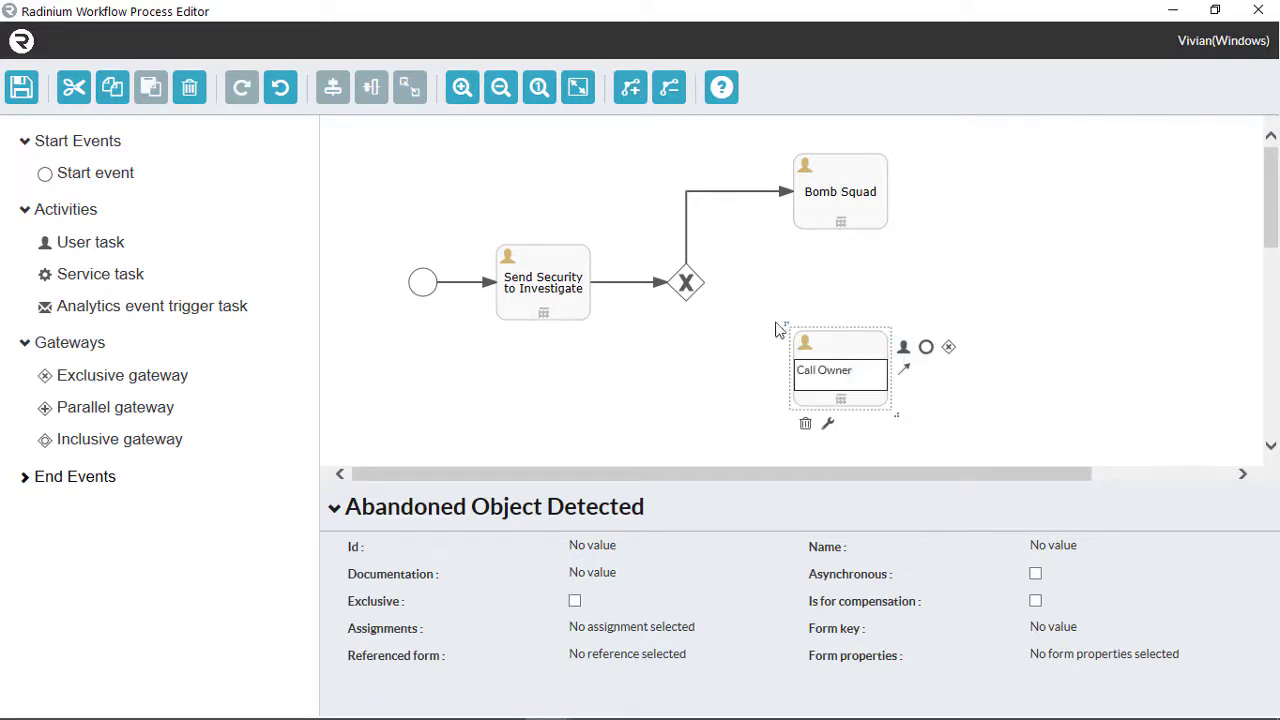
left_click(690, 298)
left_click_drag(745, 336, 851, 386)
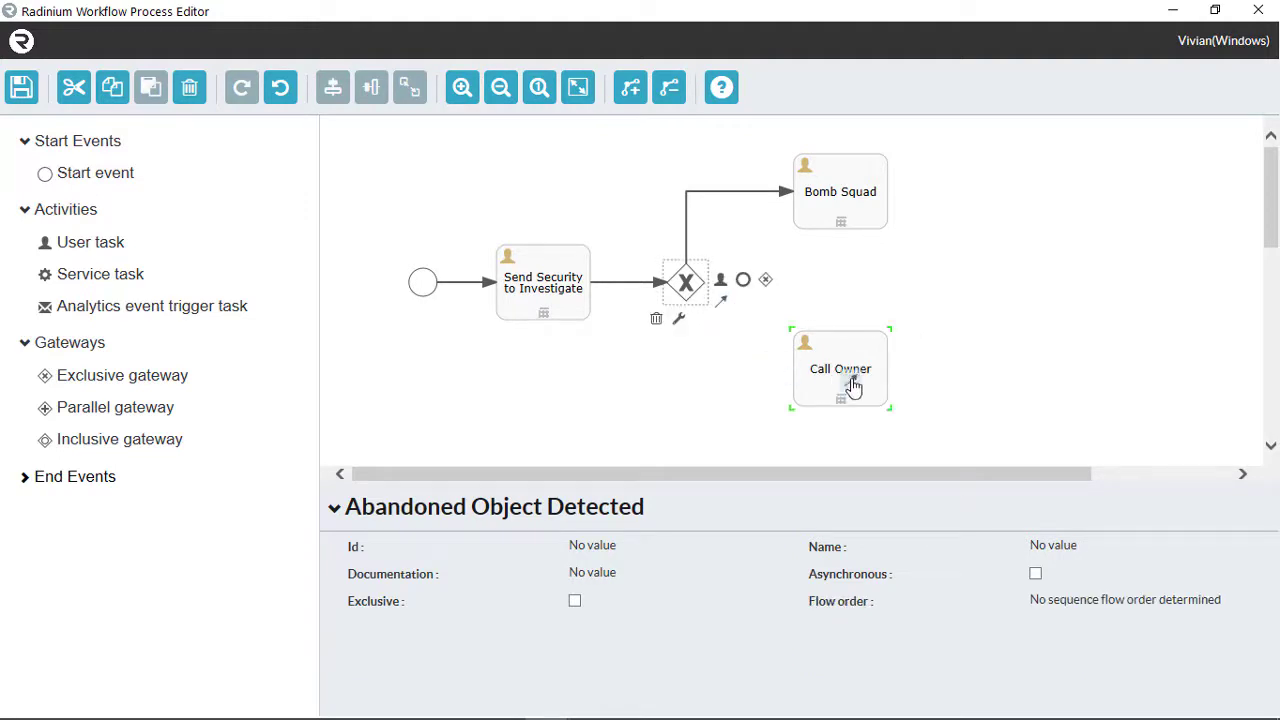
left_click(630, 87)
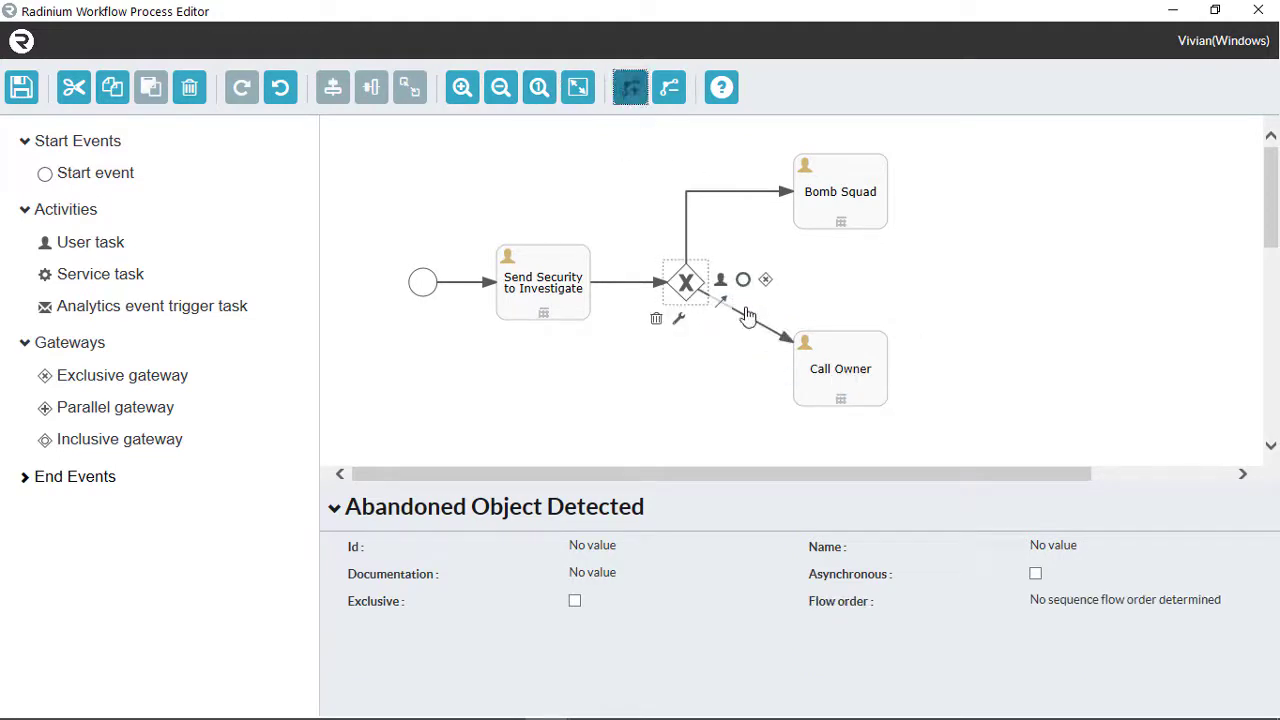
left_click(741, 316)
left_click(739, 339)
left_click_drag(742, 318, 691, 380)
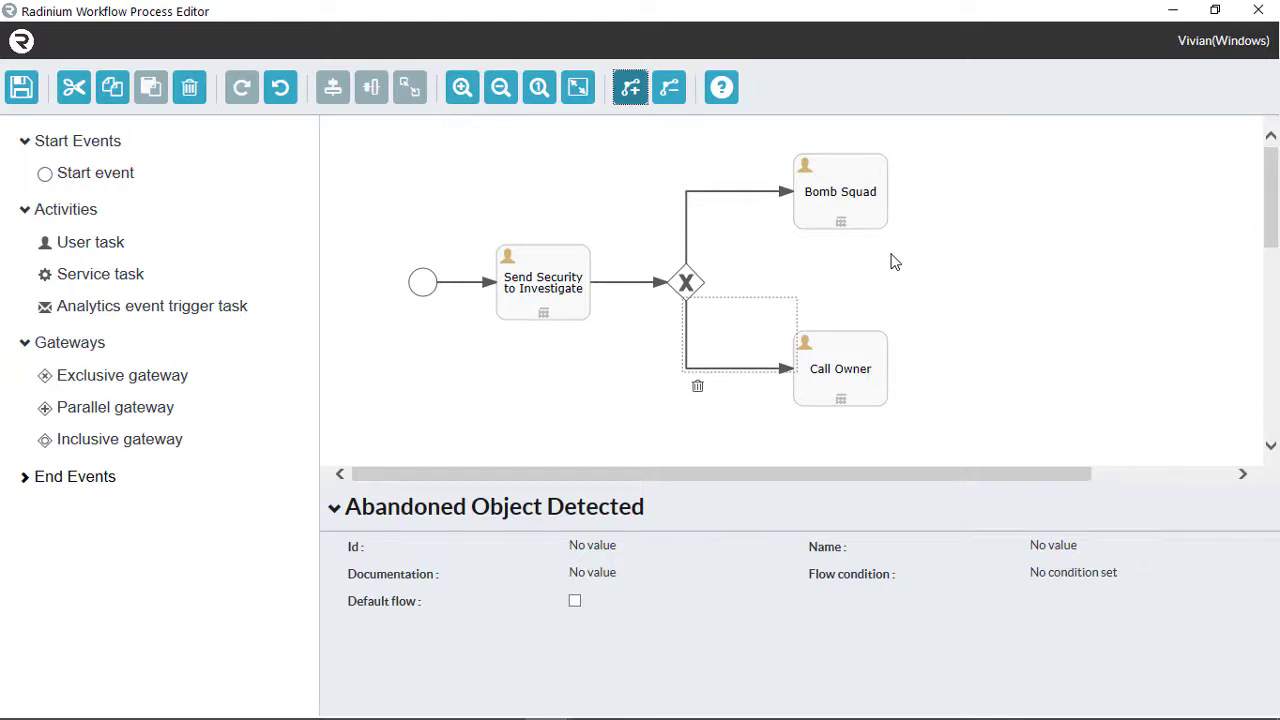
Step: Place a second exclusive gateway fed by the Bomb Squad task, and connect it to a new end event below
left_click_drag(165, 378, 982, 193)
left_click(851, 210)
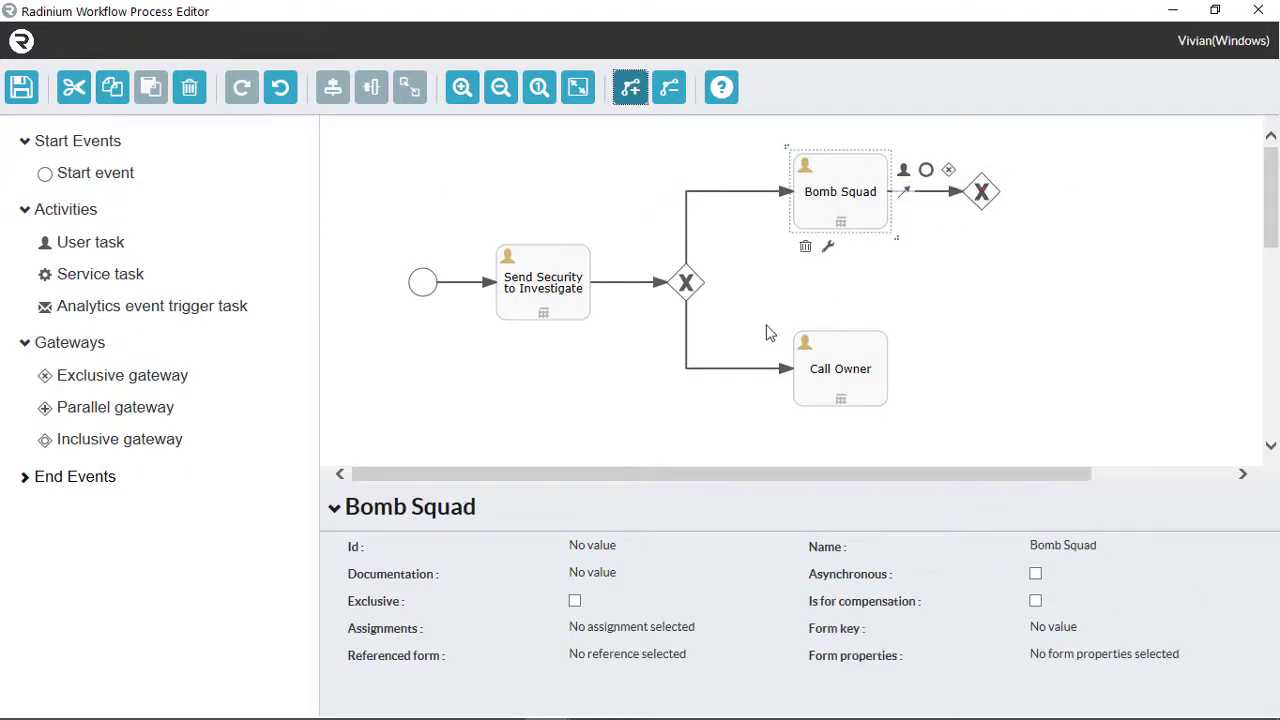
left_click(46, 482)
left_click_drag(72, 515, 980, 286)
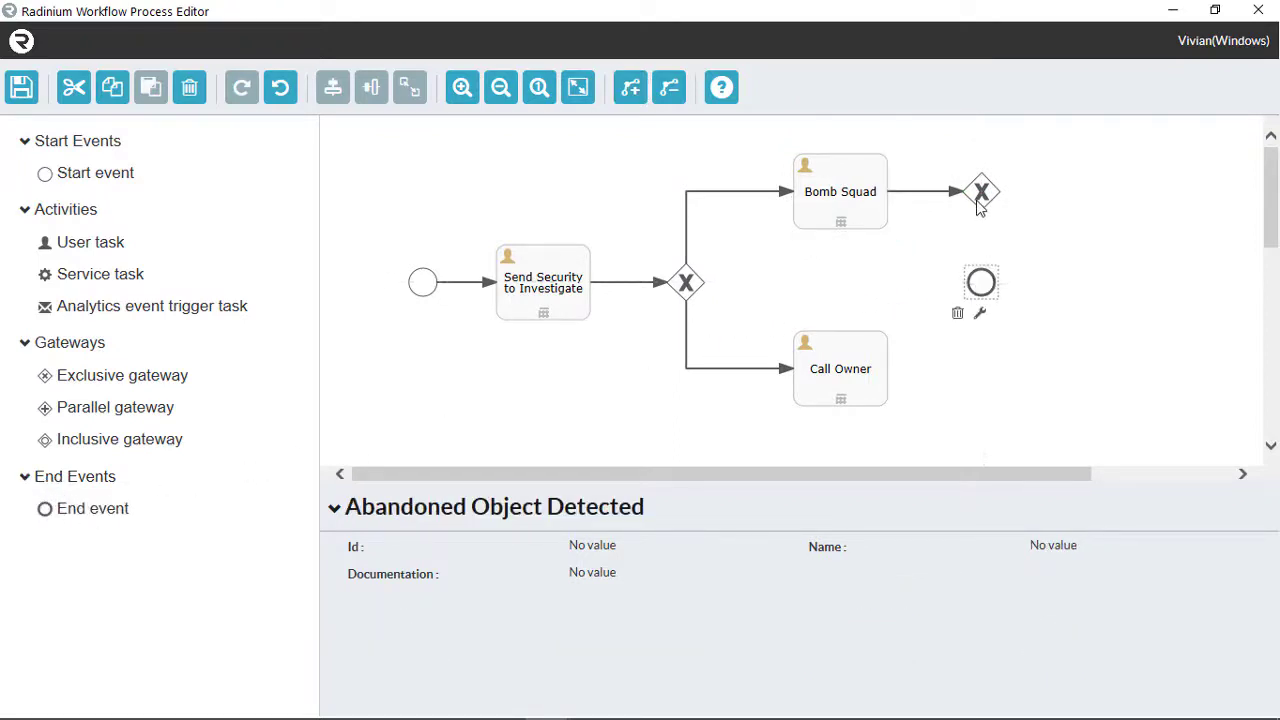
left_click(981, 194)
left_click_drag(1015, 220, 981, 286)
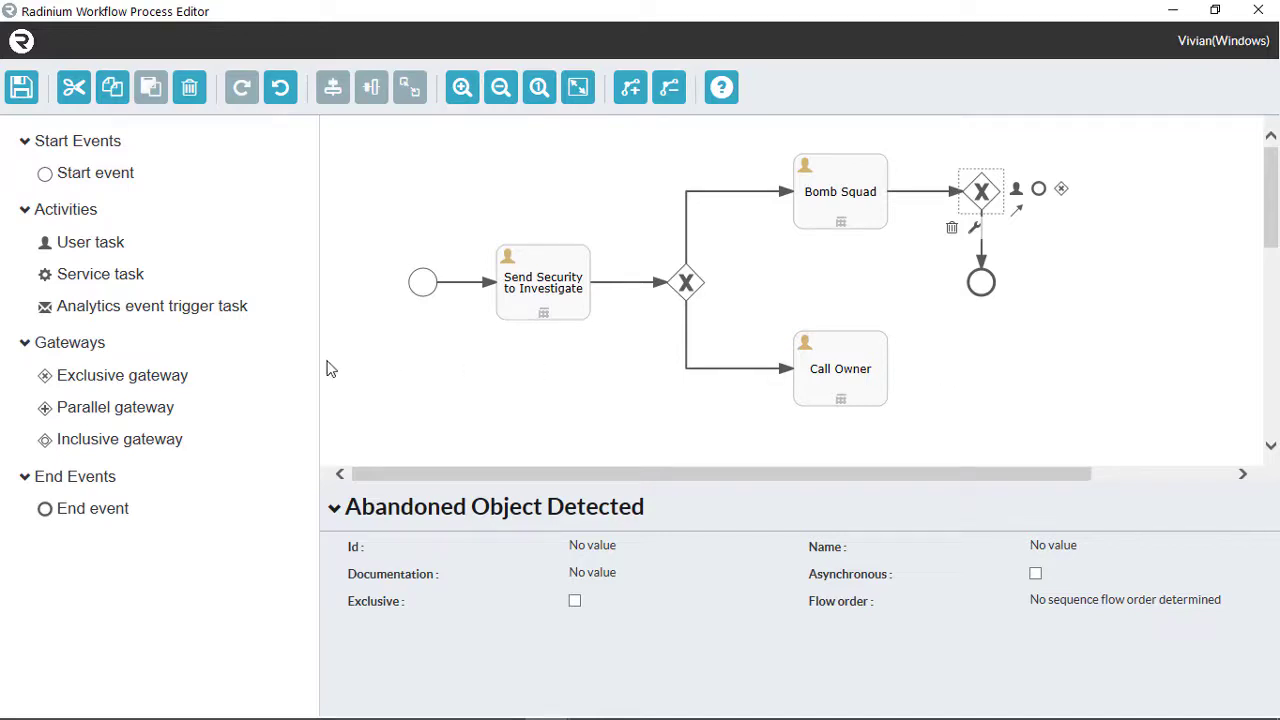
Step: Add an analytics event trigger task beside the end event and connect the second gateway to it with a right-angled flow
left_click_drag(126, 318, 1113, 288)
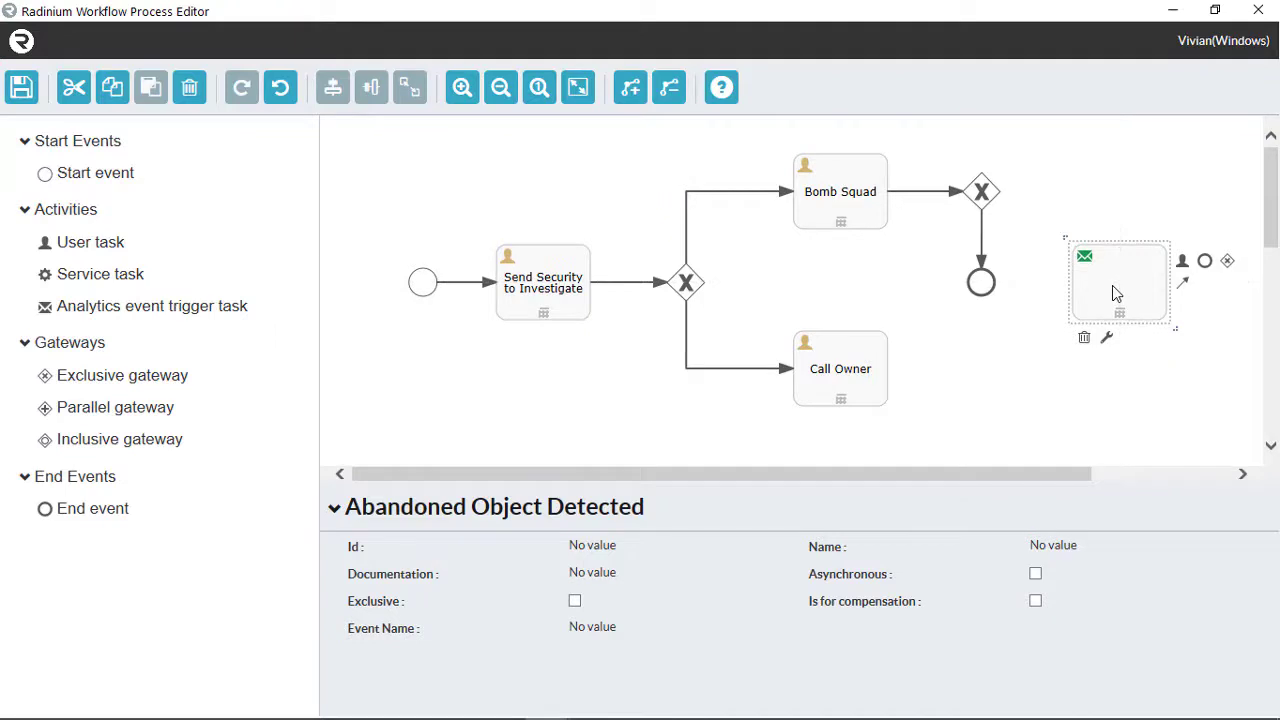
left_click(997, 198)
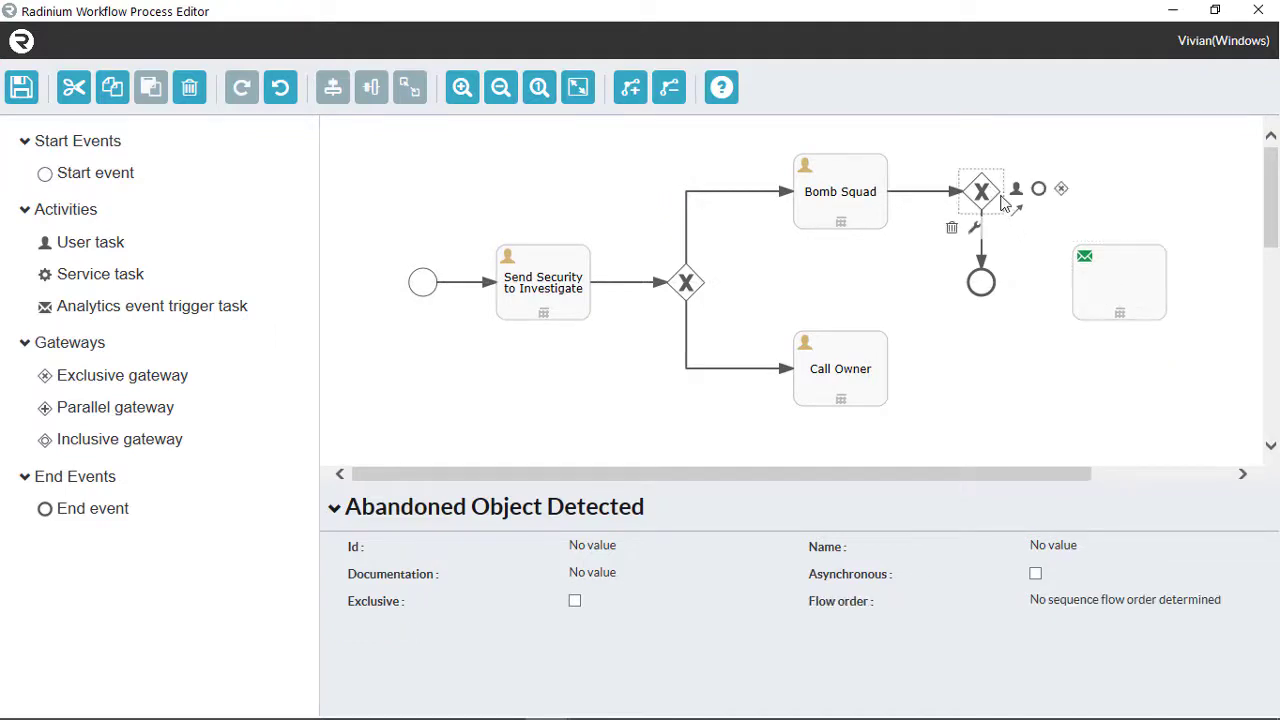
left_click_drag(1016, 209, 1115, 285)
left_click(630, 87)
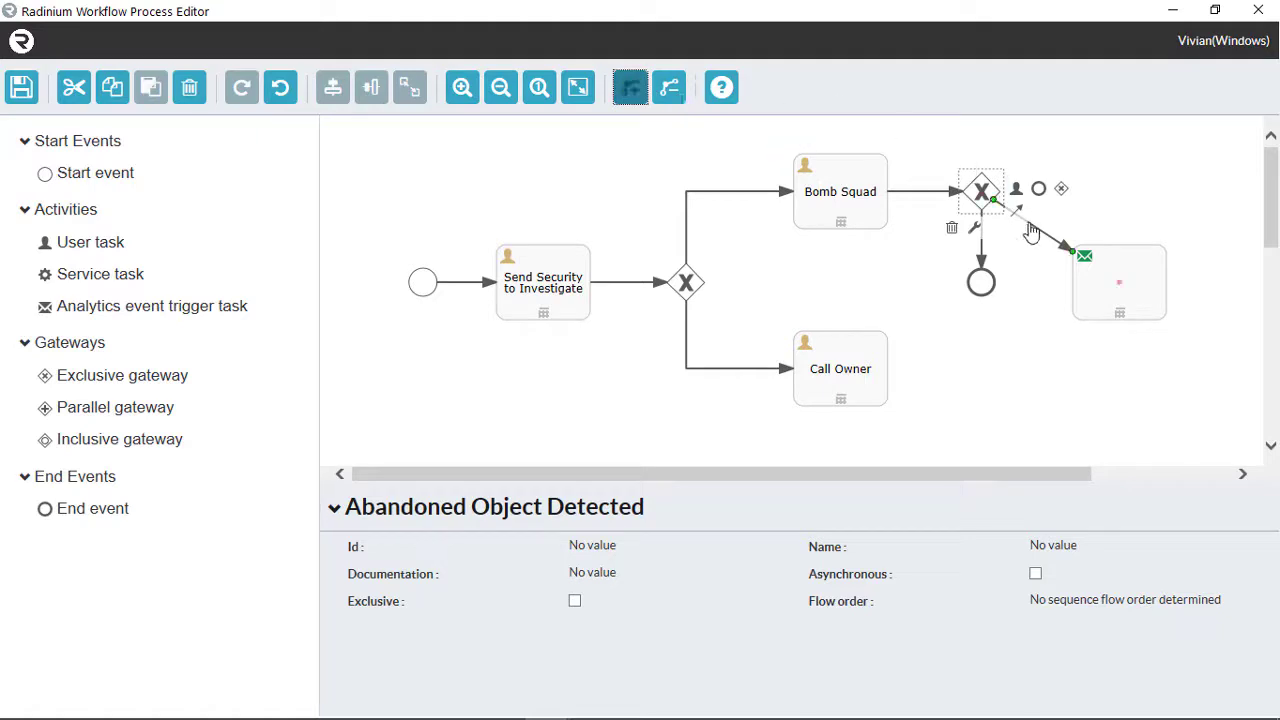
left_click(1036, 226)
left_click_drag(1038, 228, 1120, 195)
left_click(1118, 190)
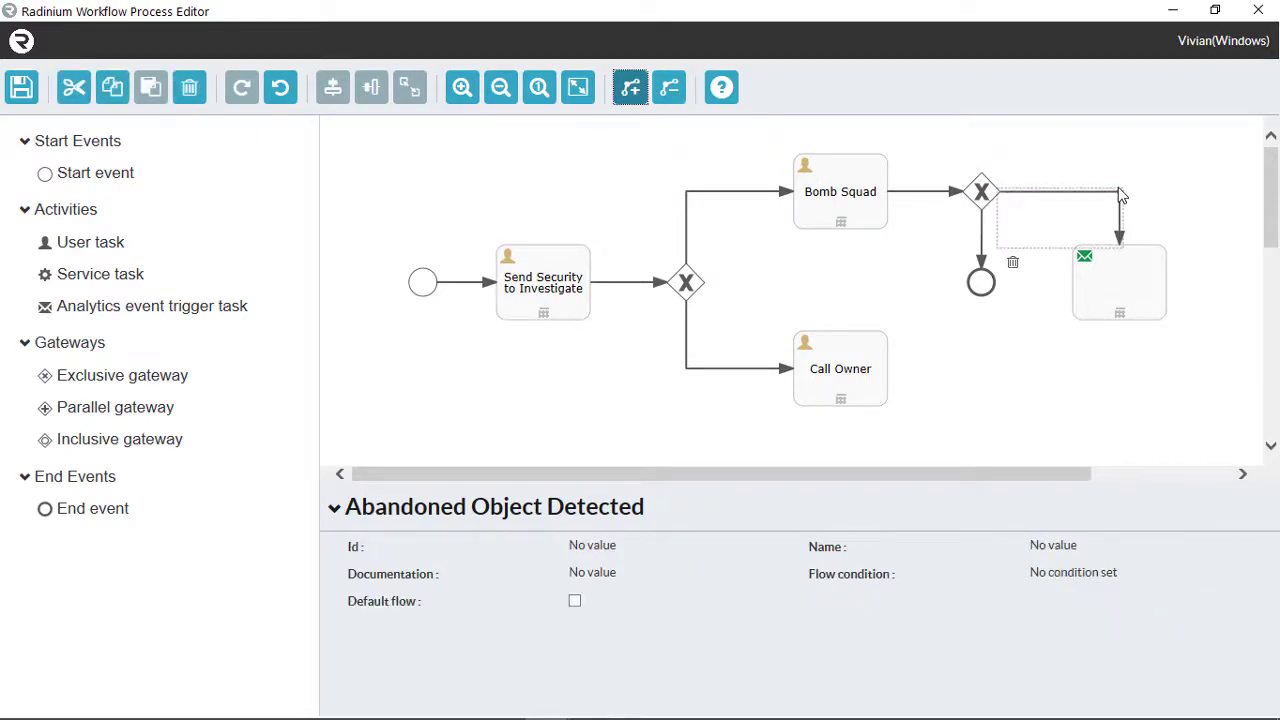
Step: Connect the analytics event trigger task and the Call Owner task to the end event, bending the Call Owner flow at a right angle
left_click(1108, 280)
left_click_drag(1066, 289, 984, 290)
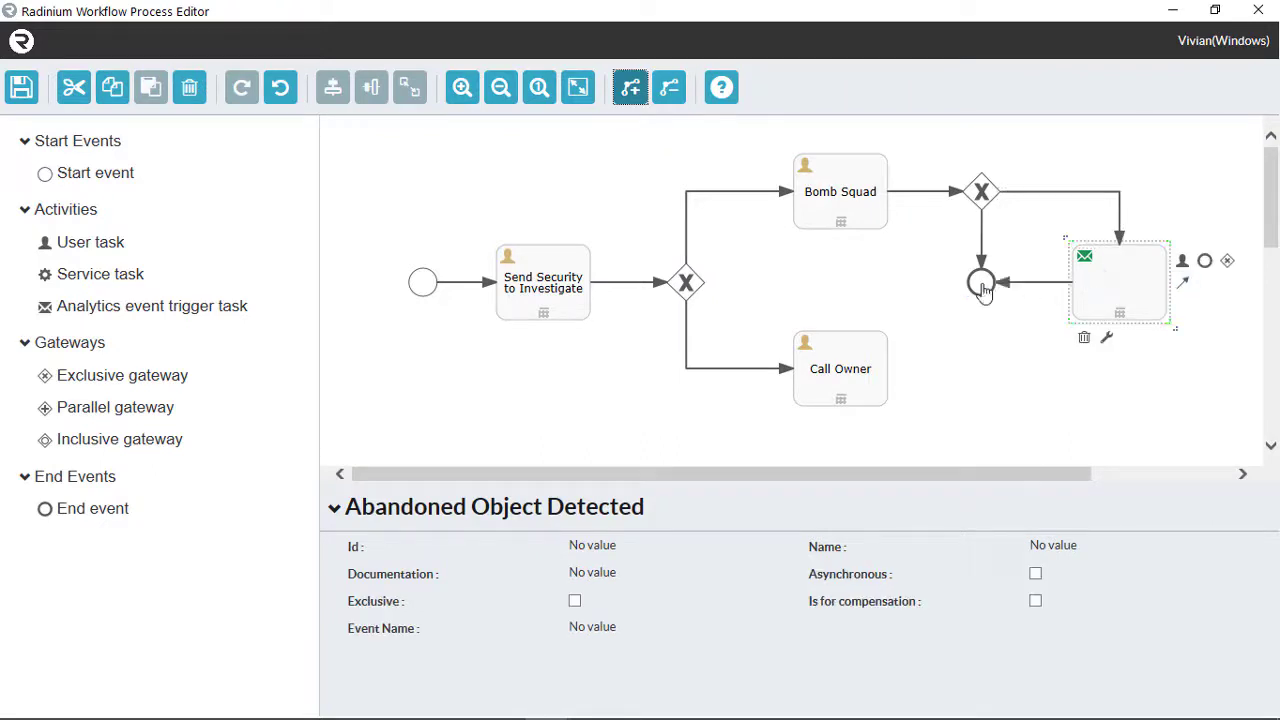
left_click(858, 351)
left_click_drag(905, 378, 984, 293)
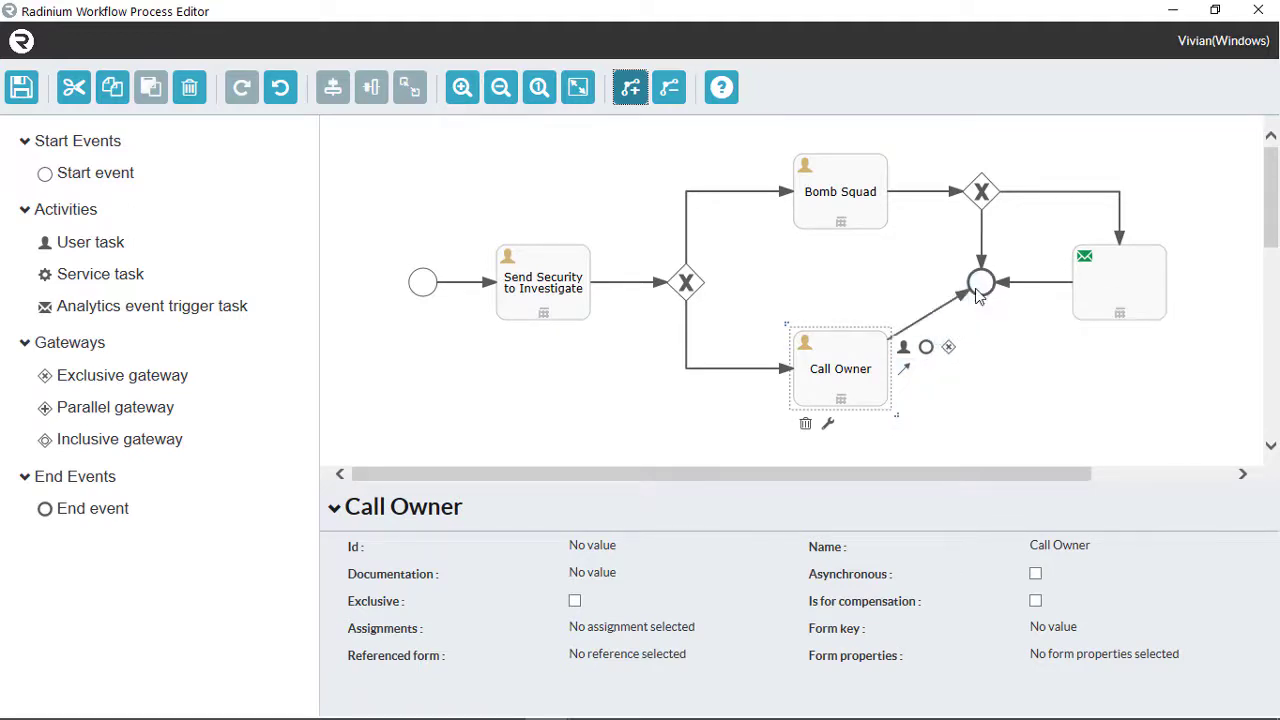
left_click(924, 321)
left_click_drag(924, 321, 987, 374)
Step: Name the analytics event trigger task "Evacuation Command" and connect the first exclusive gateway directly to the end event
double_click(1109, 297)
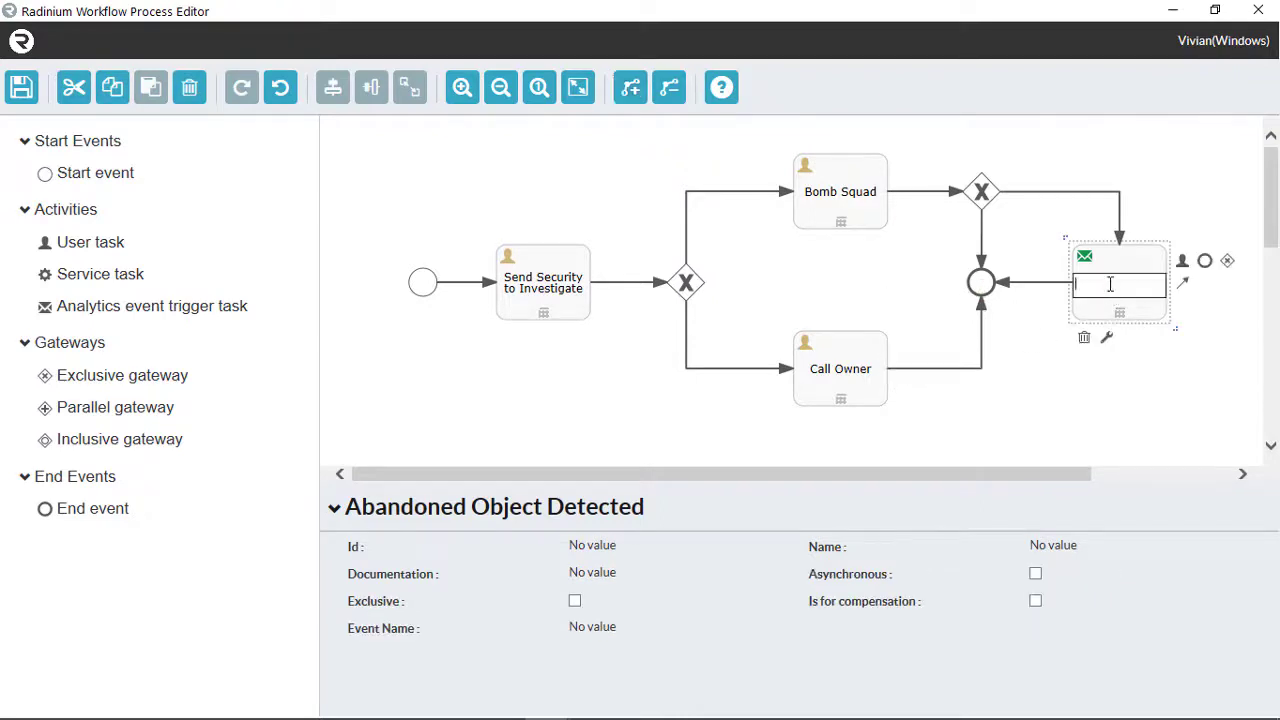
type("Evac")
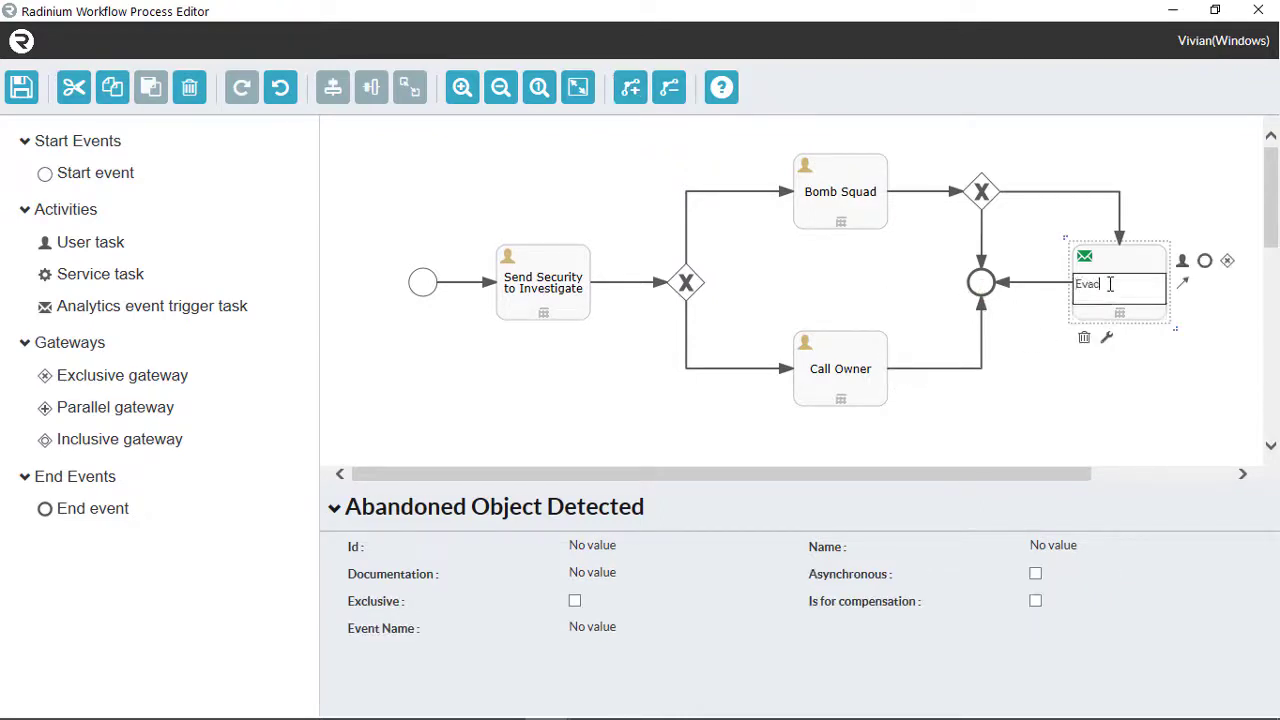
type("uation Command")
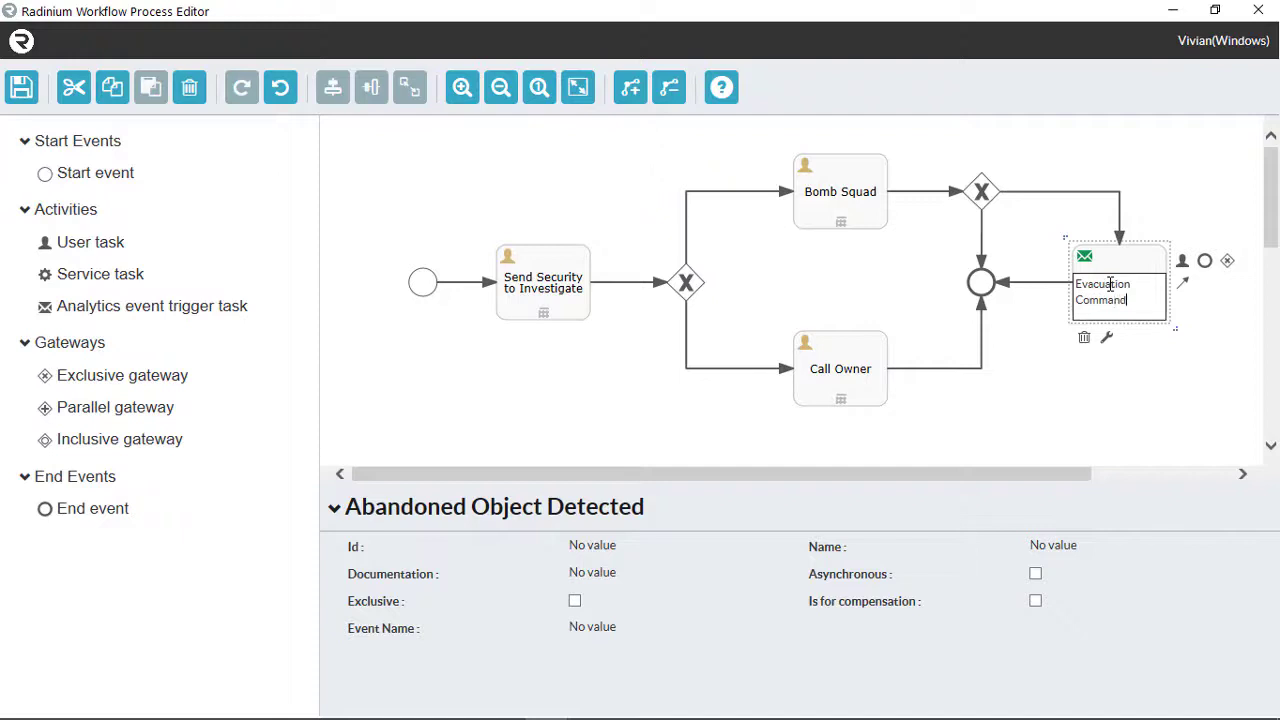
left_click(1086, 380)
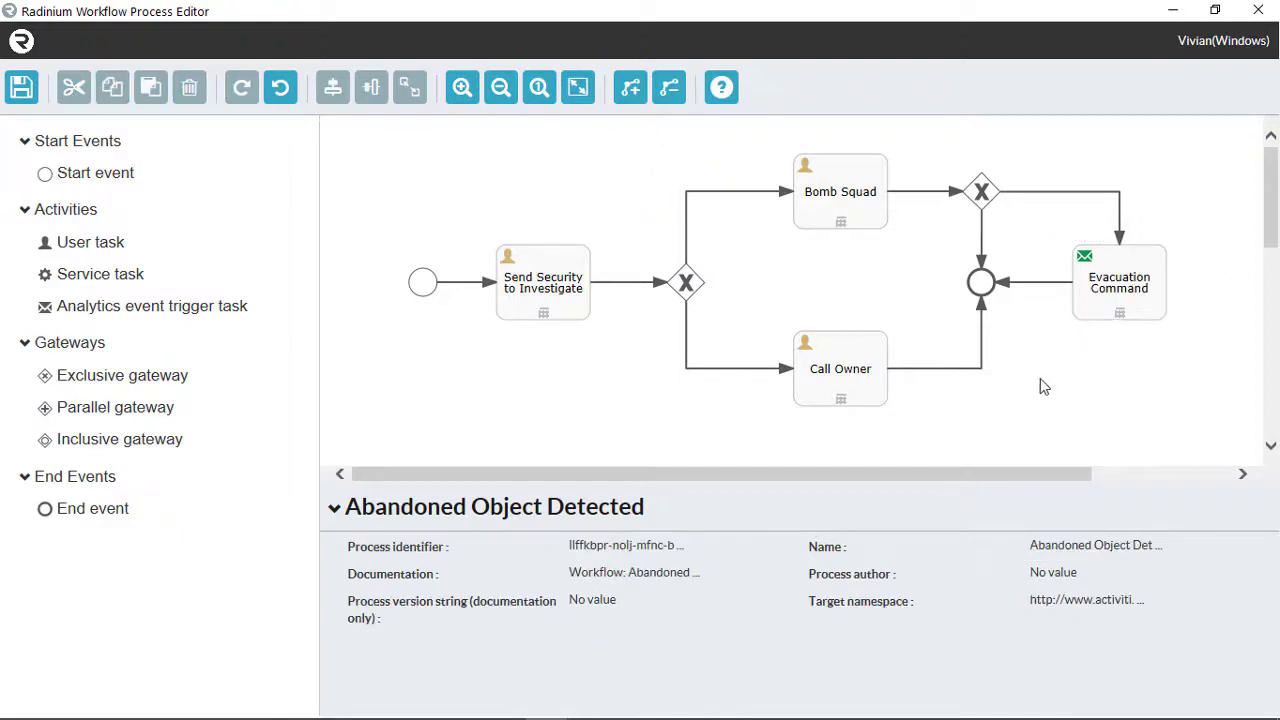
left_click(689, 284)
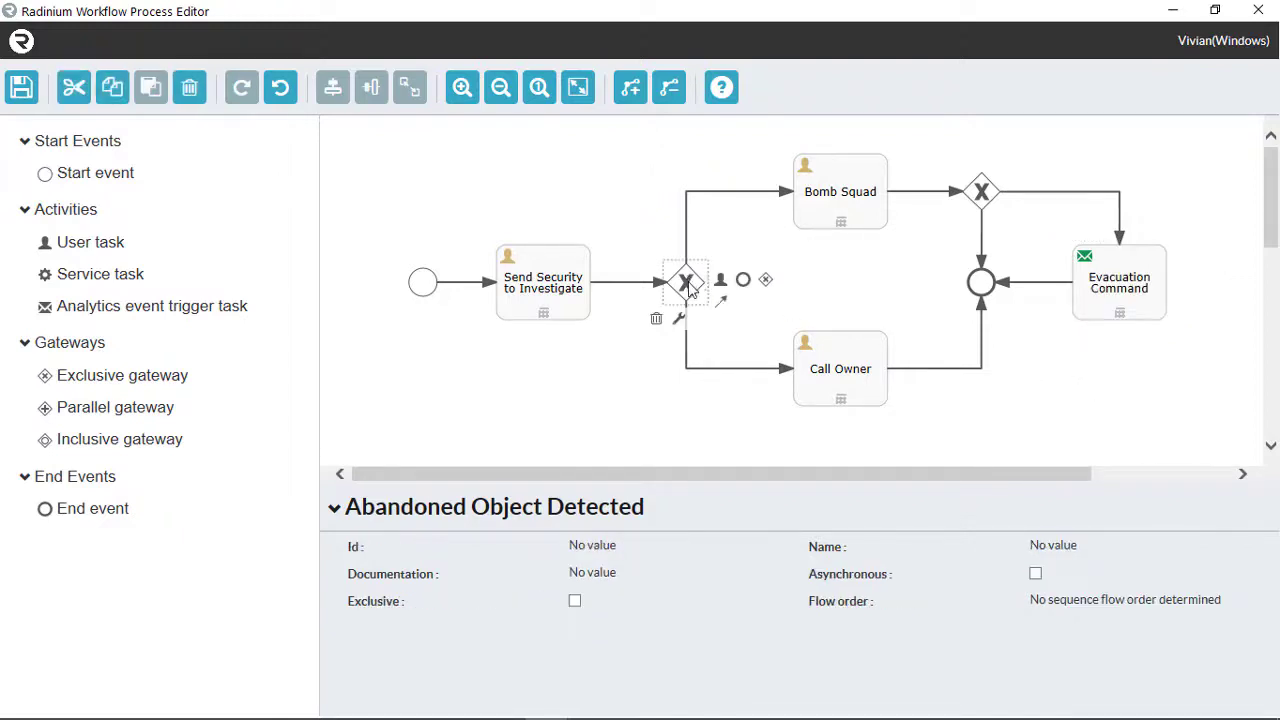
left_click_drag(727, 298, 987, 288)
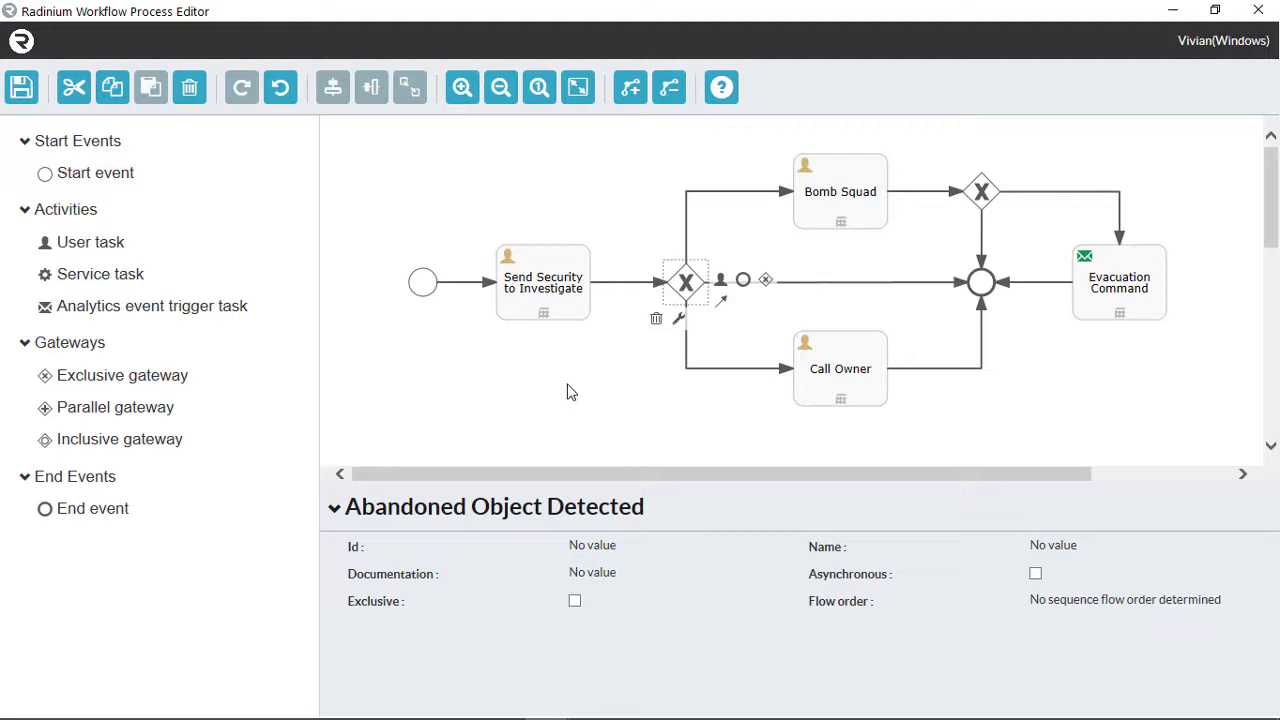
Step: Create a new referenced form for the Send Security to Investigate task, named "Security for abandoned object" with form key "SecurityObject"
left_click(561, 316)
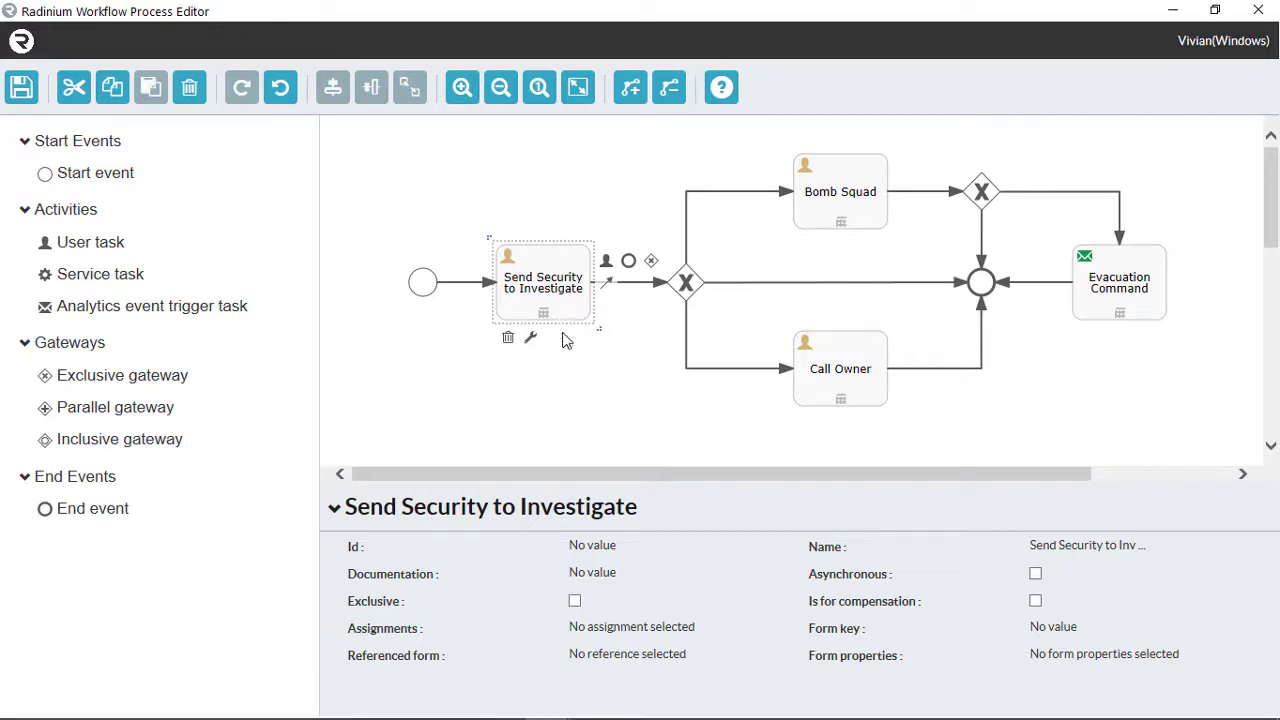
left_click(603, 663)
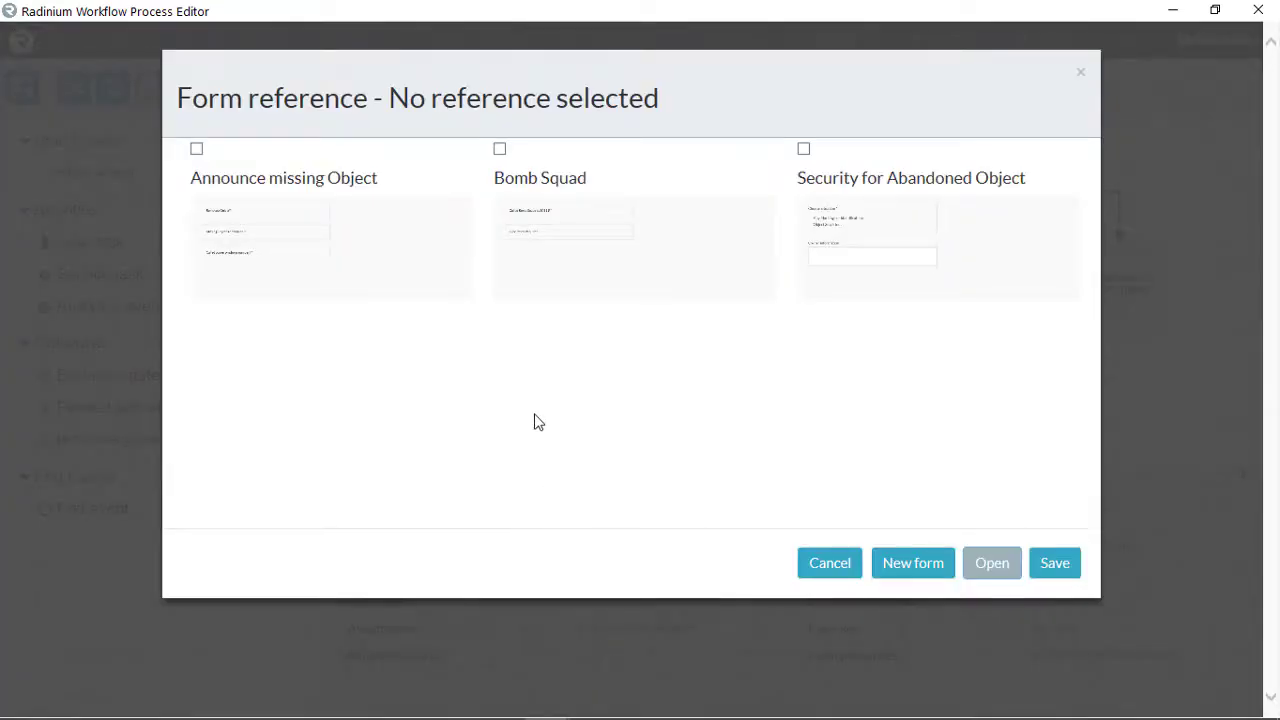
left_click(913, 565)
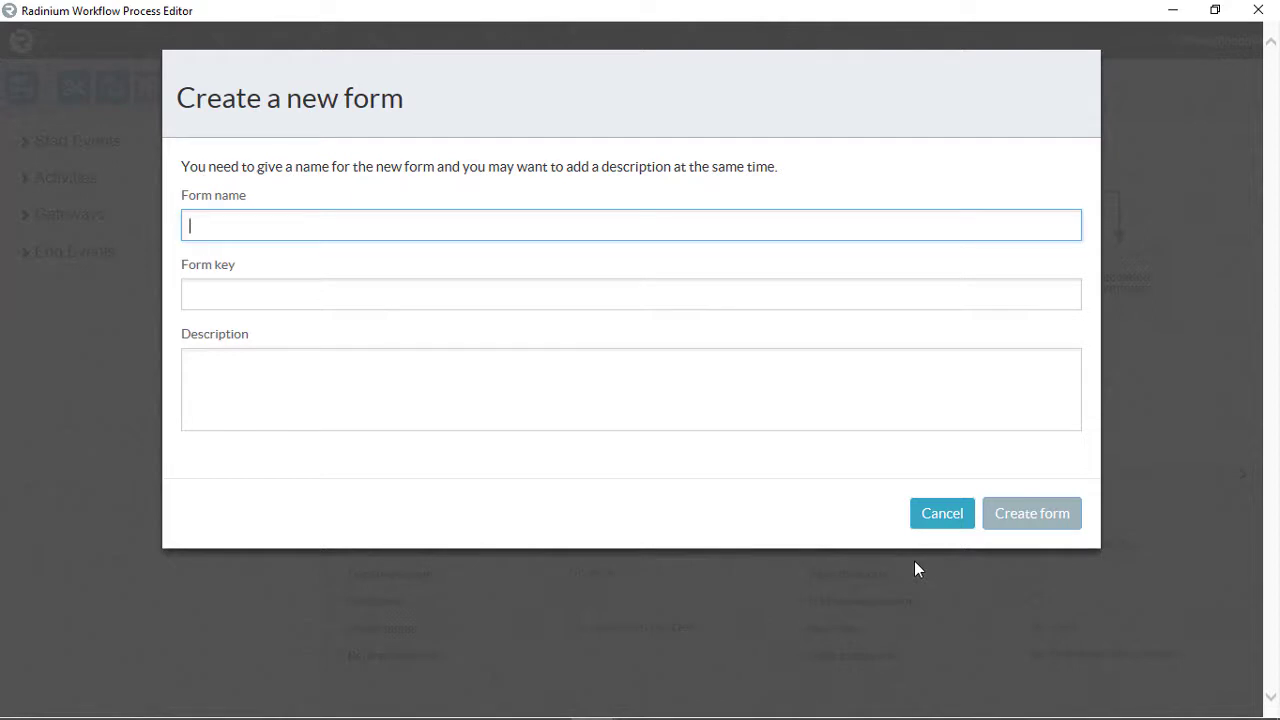
type("Security for abandoned object")
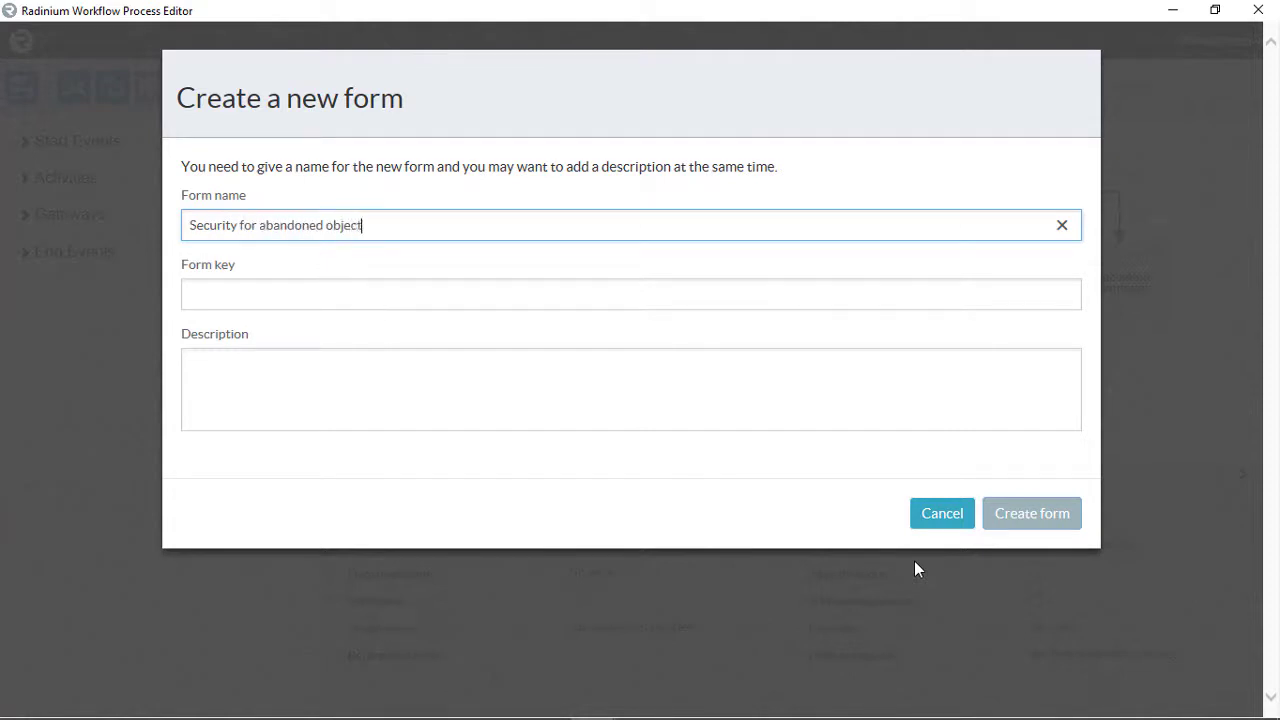
left_click(421, 295)
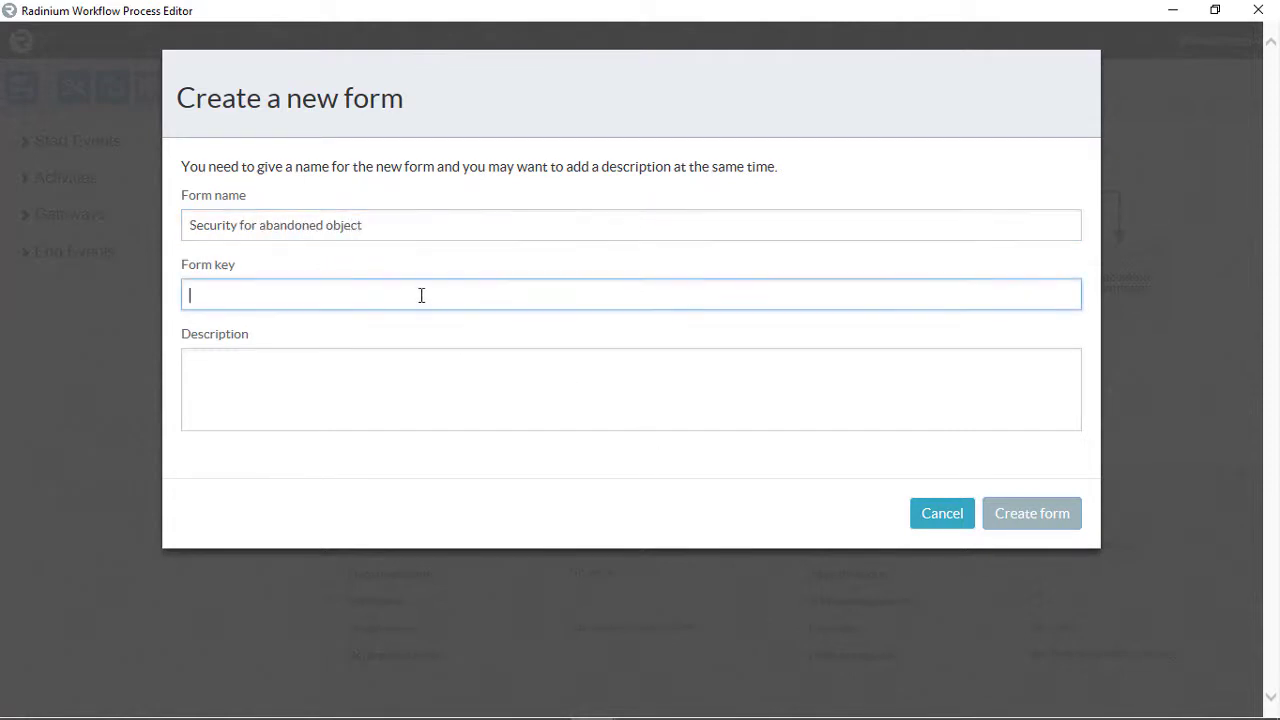
type("Securit")
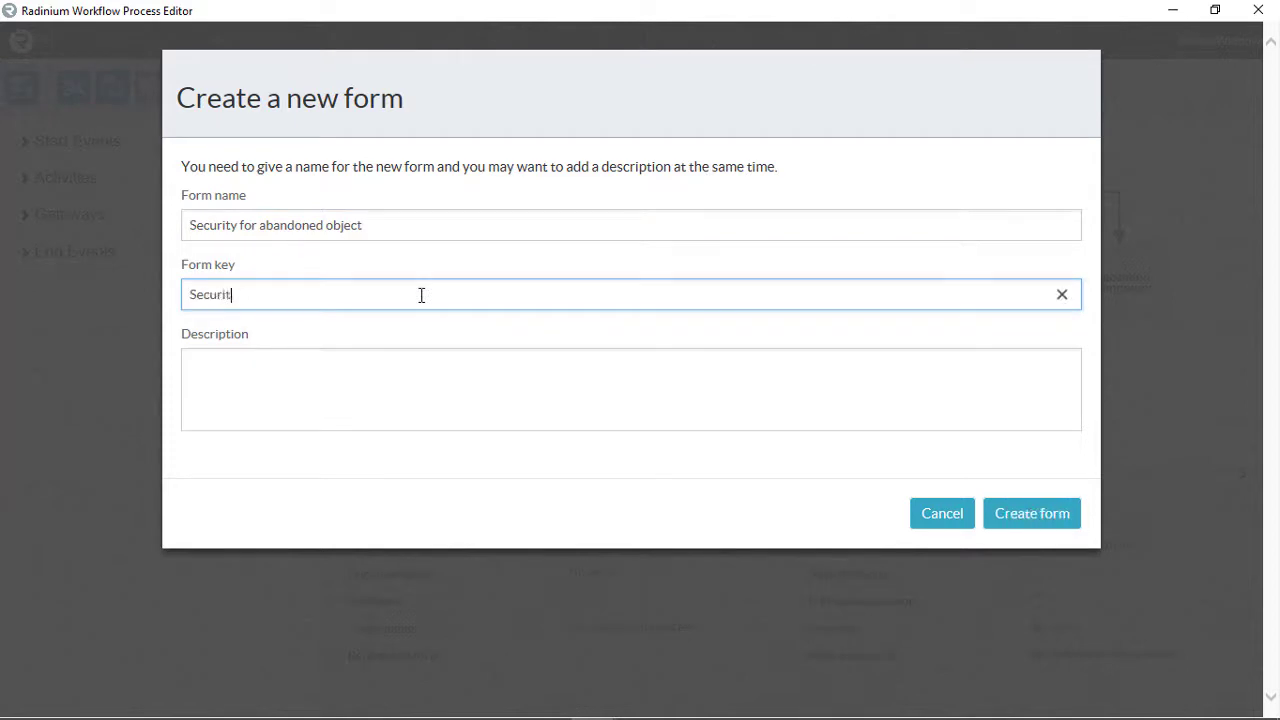
type("yObject")
left_click(1010, 525)
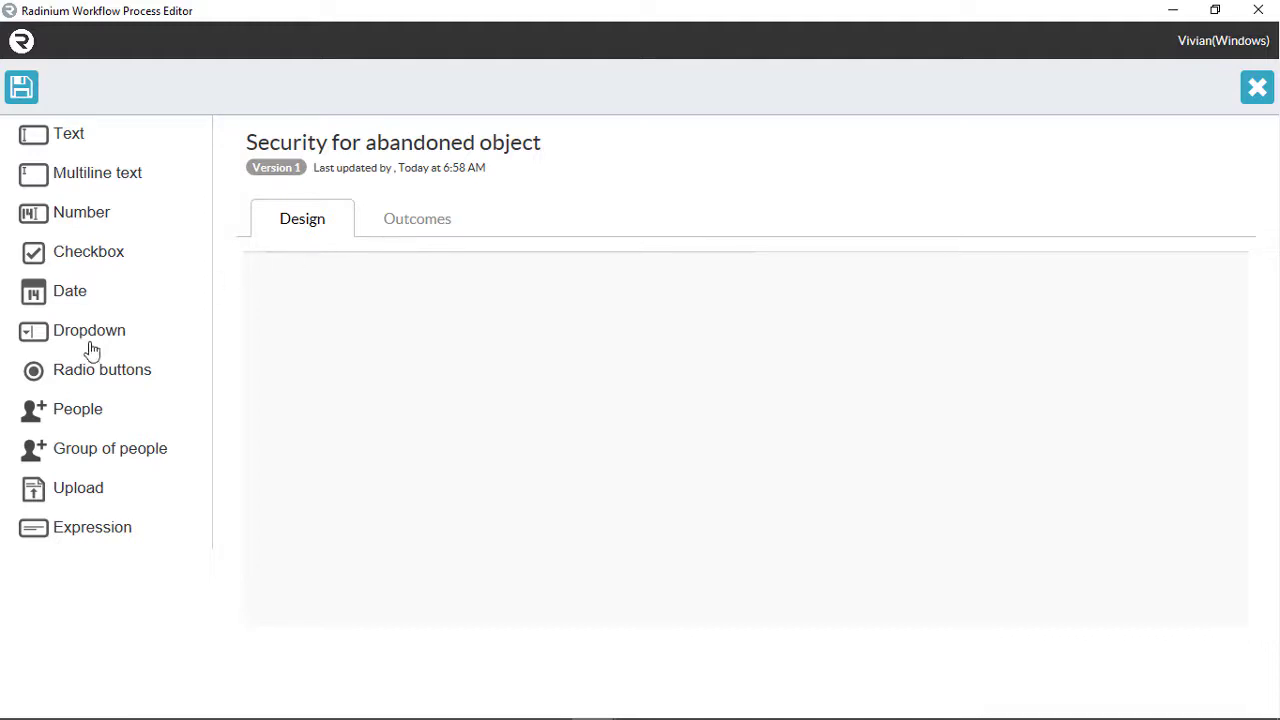
Step: Add a radio buttons field to the form, label it "Choose situation" and make it required
mouse_move(102, 375)
left_mouse_down()
mouse_move(386, 336)
mouse_move(420, 308)
left_mouse_up()
left_click(672, 306)
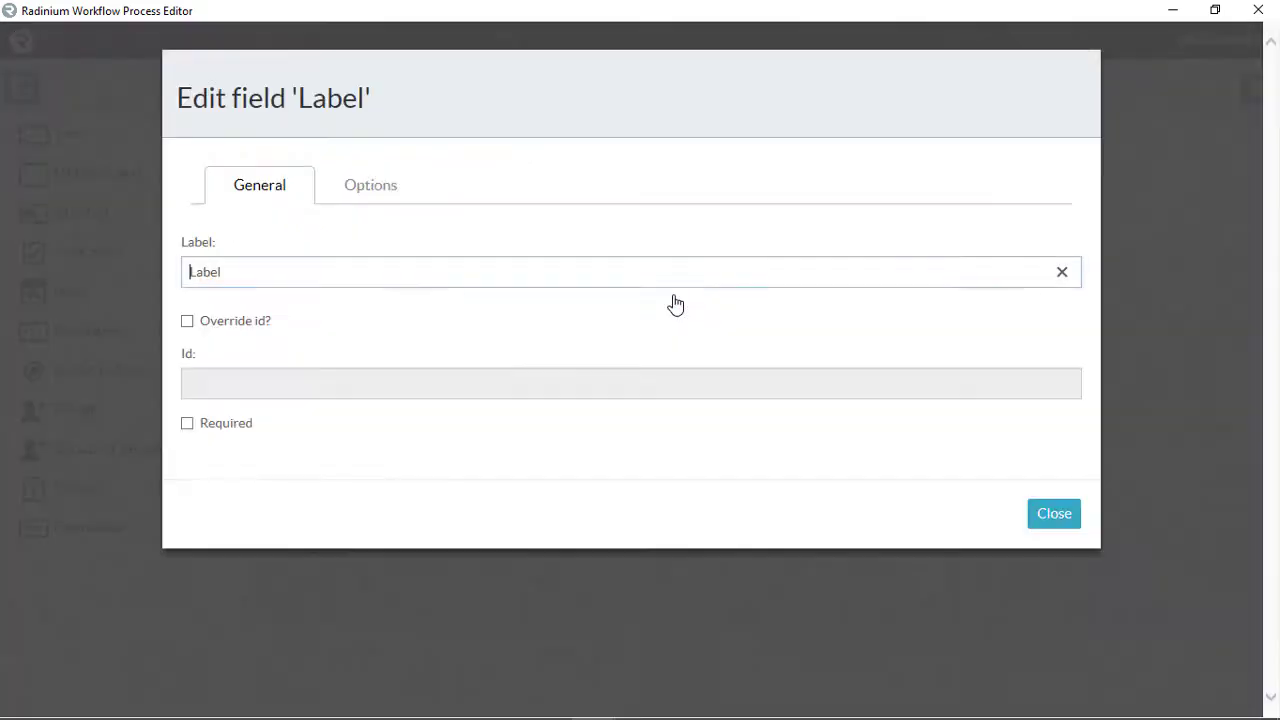
left_click_drag(222, 272, 183, 264)
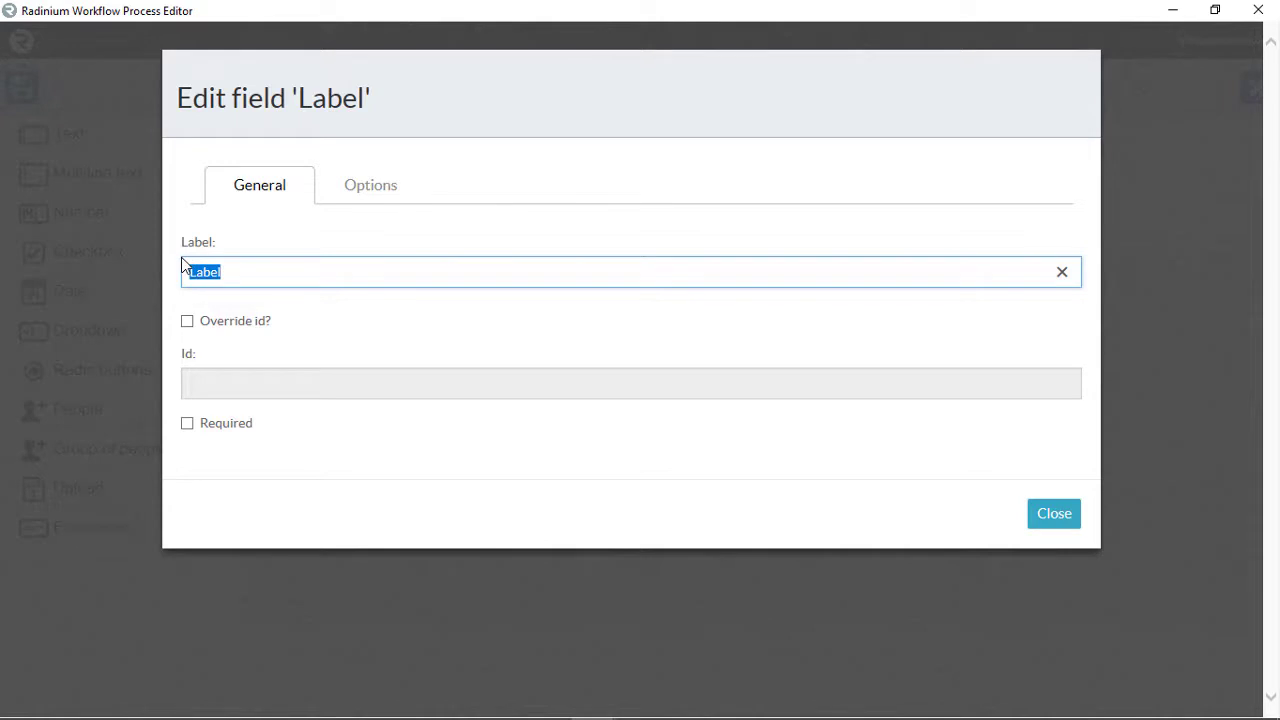
type("Choose ")
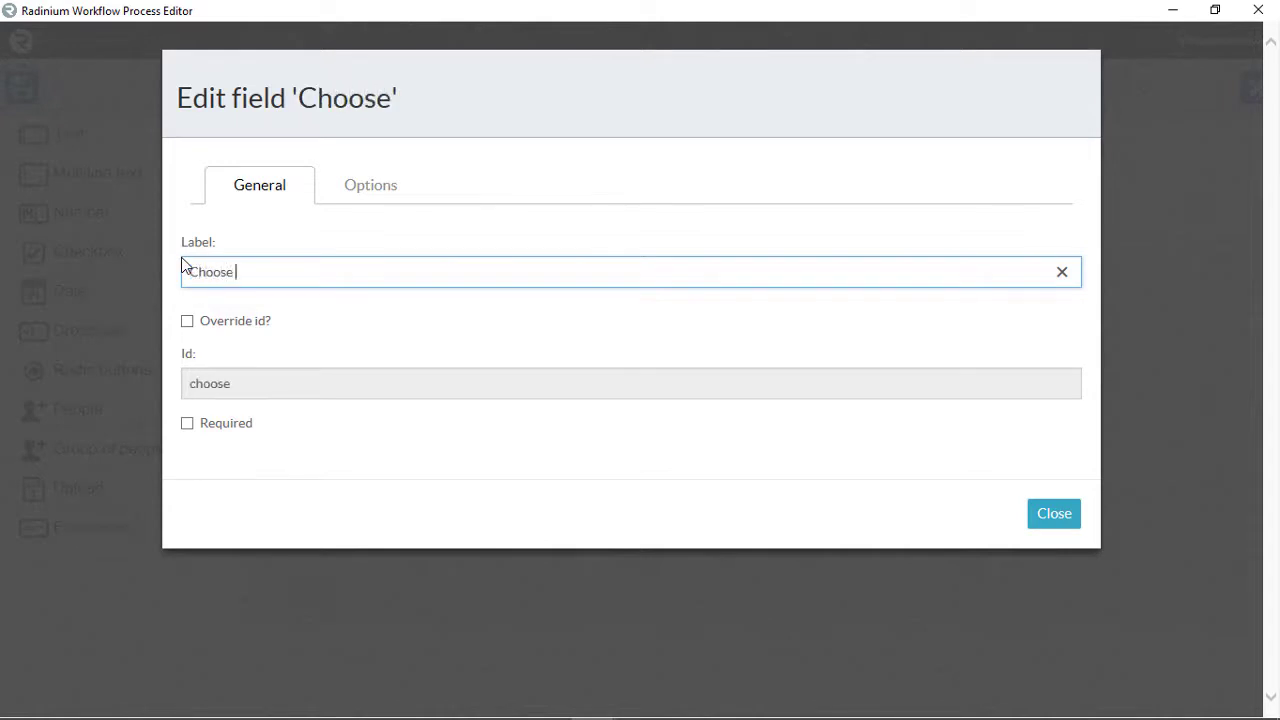
type("situation")
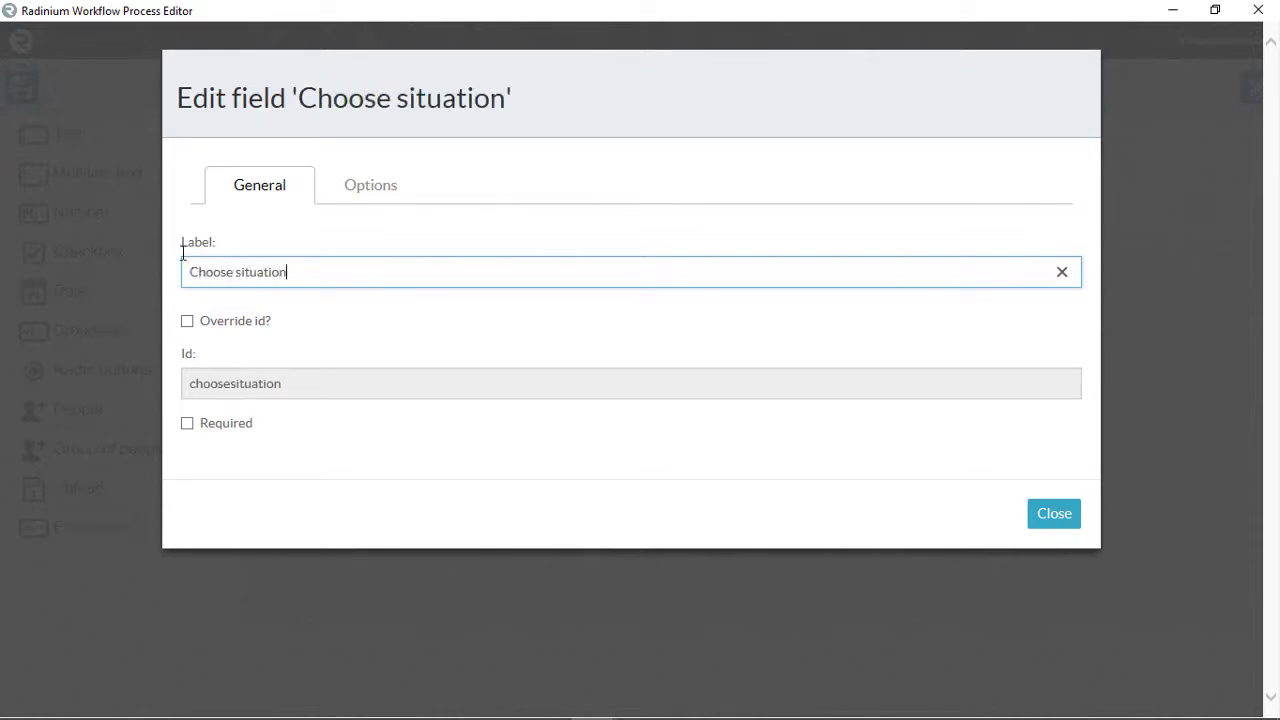
left_click(186, 425)
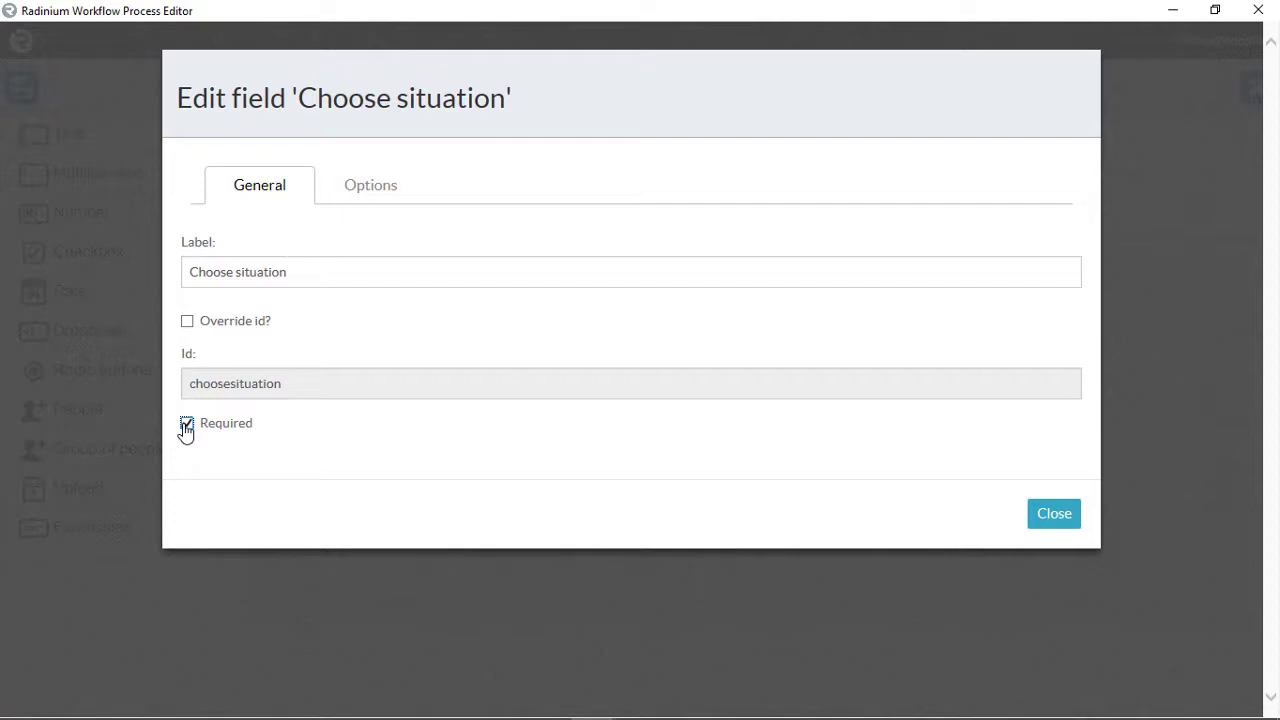
Step: Set the Choose situation field's options to "Any markings or identifications?" and "Object might be suspicious?"
left_click(378, 190)
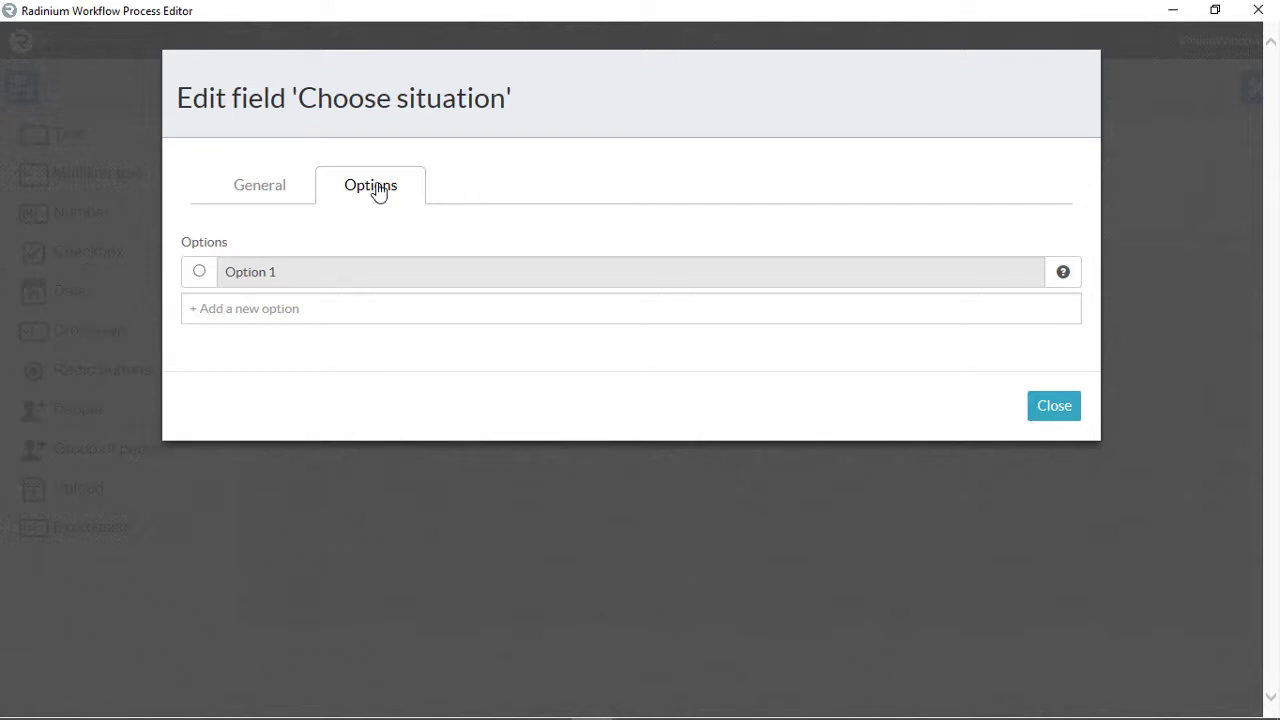
left_click(314, 271)
type("Any")
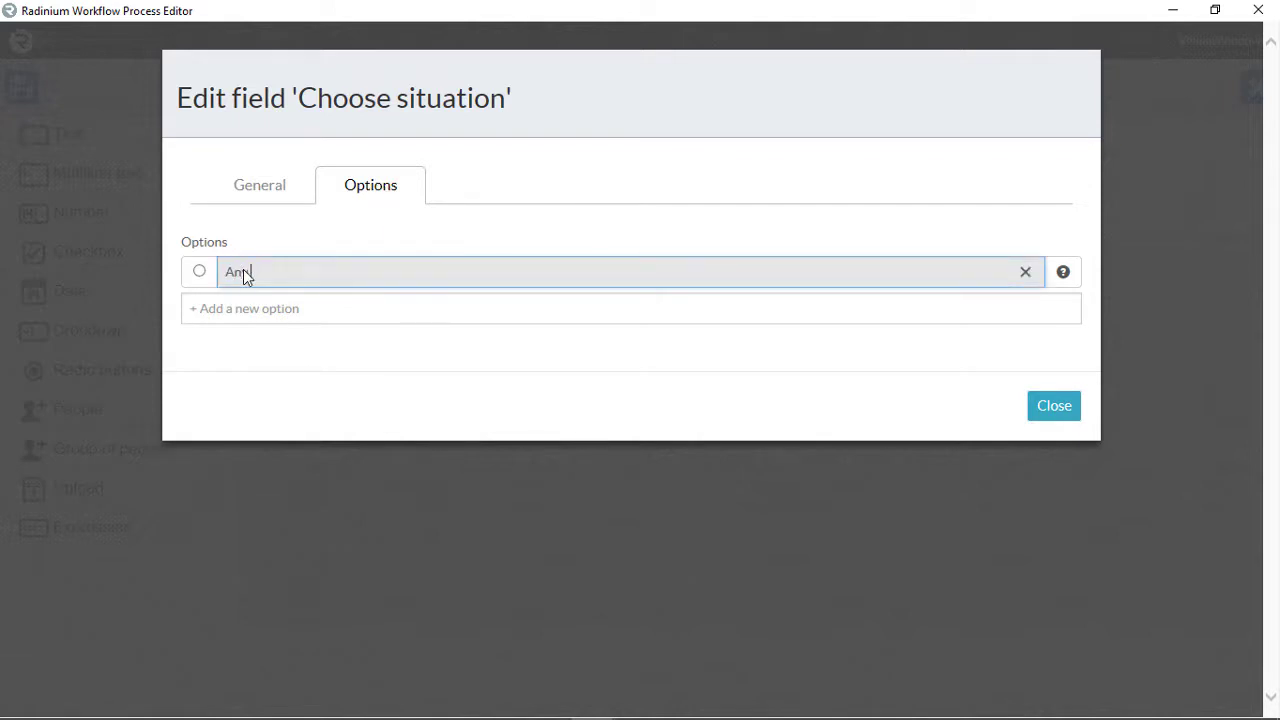
type(" markings or identifications?")
left_click(336, 310)
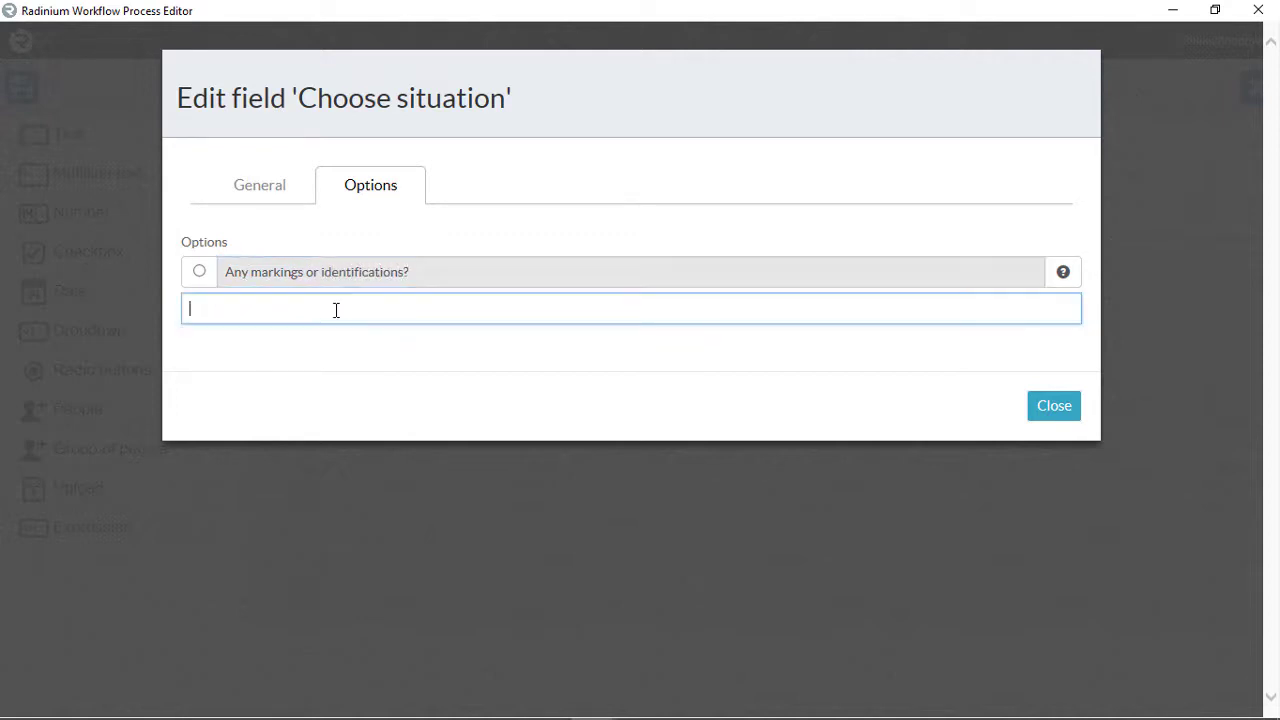
type("Object might be suspicious?")
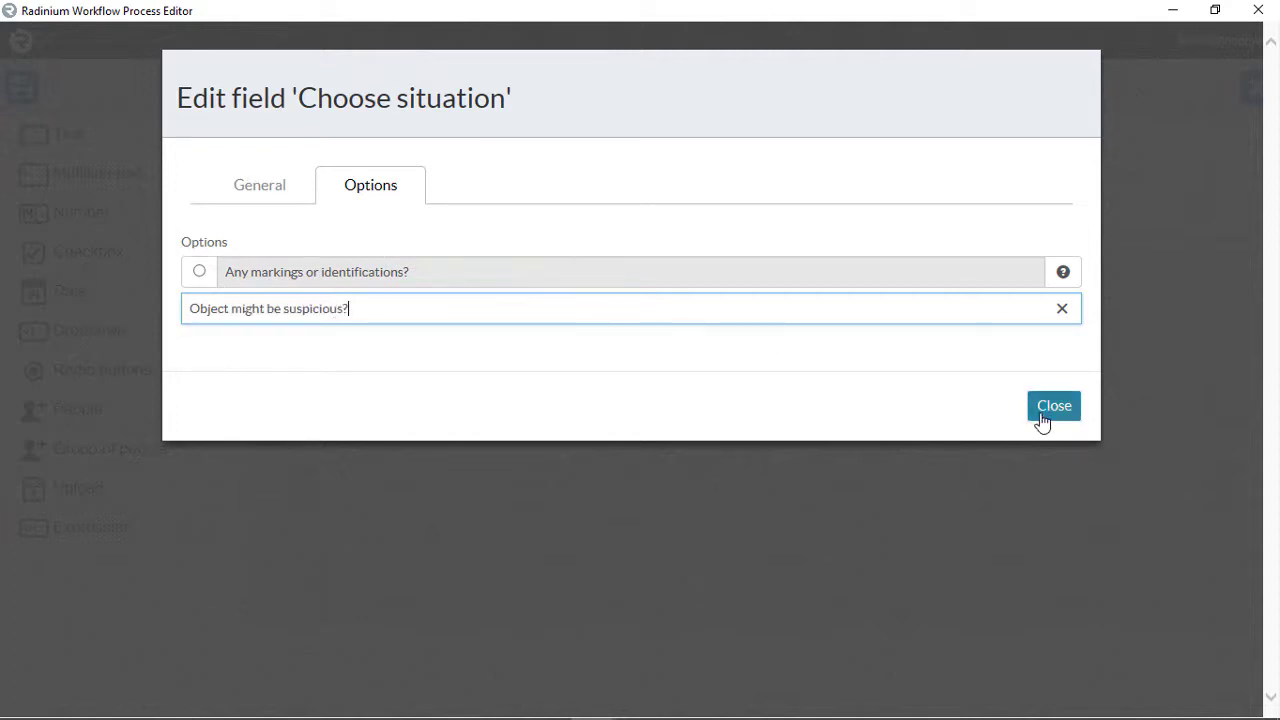
key("Return")
left_click(1060, 444)
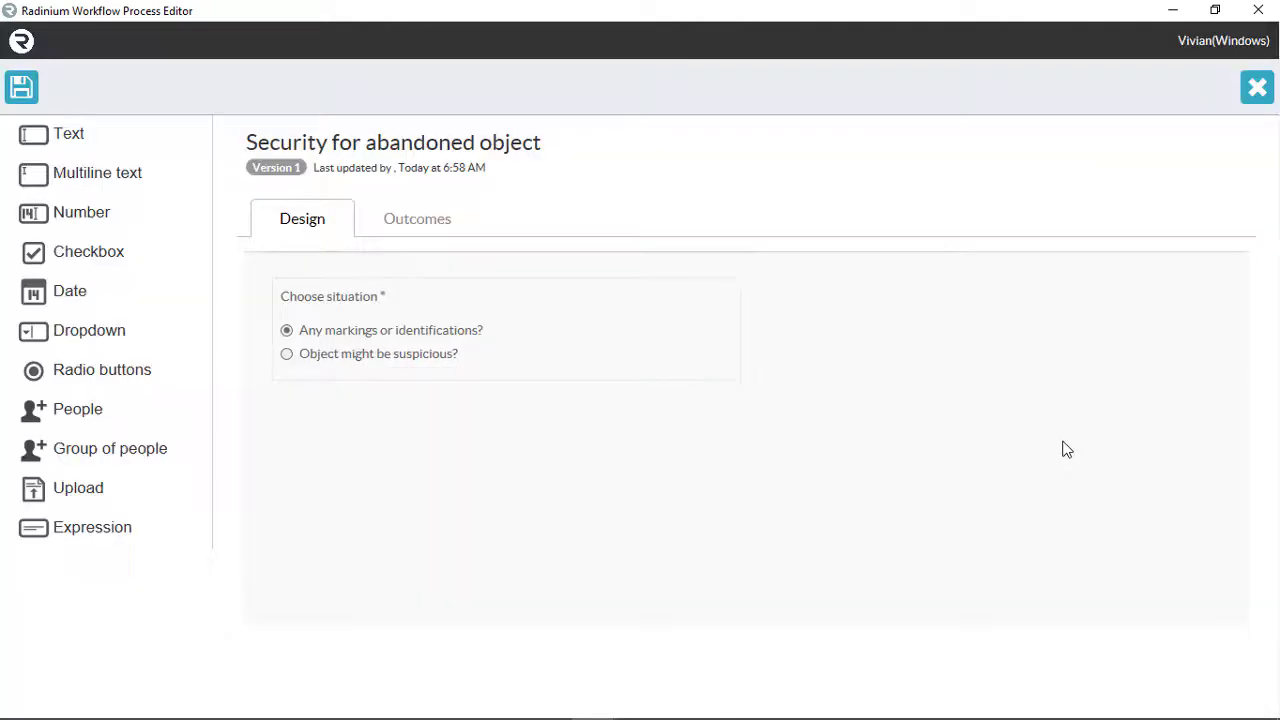
Step: Add a multiline text field below the Choose situation field and label it "Owner information"
mouse_move(77, 186)
left_mouse_down()
mouse_move(131, 189)
mouse_move(418, 444)
mouse_move(414, 434)
left_mouse_up()
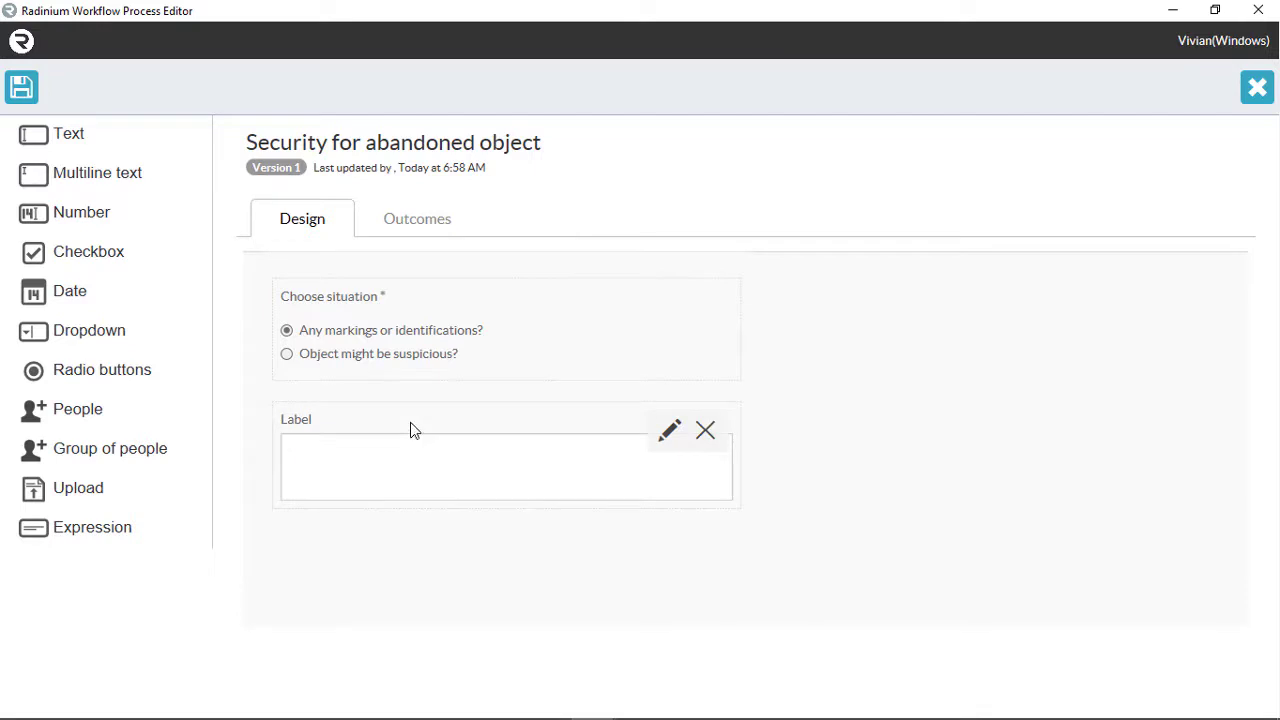
left_click(670, 432)
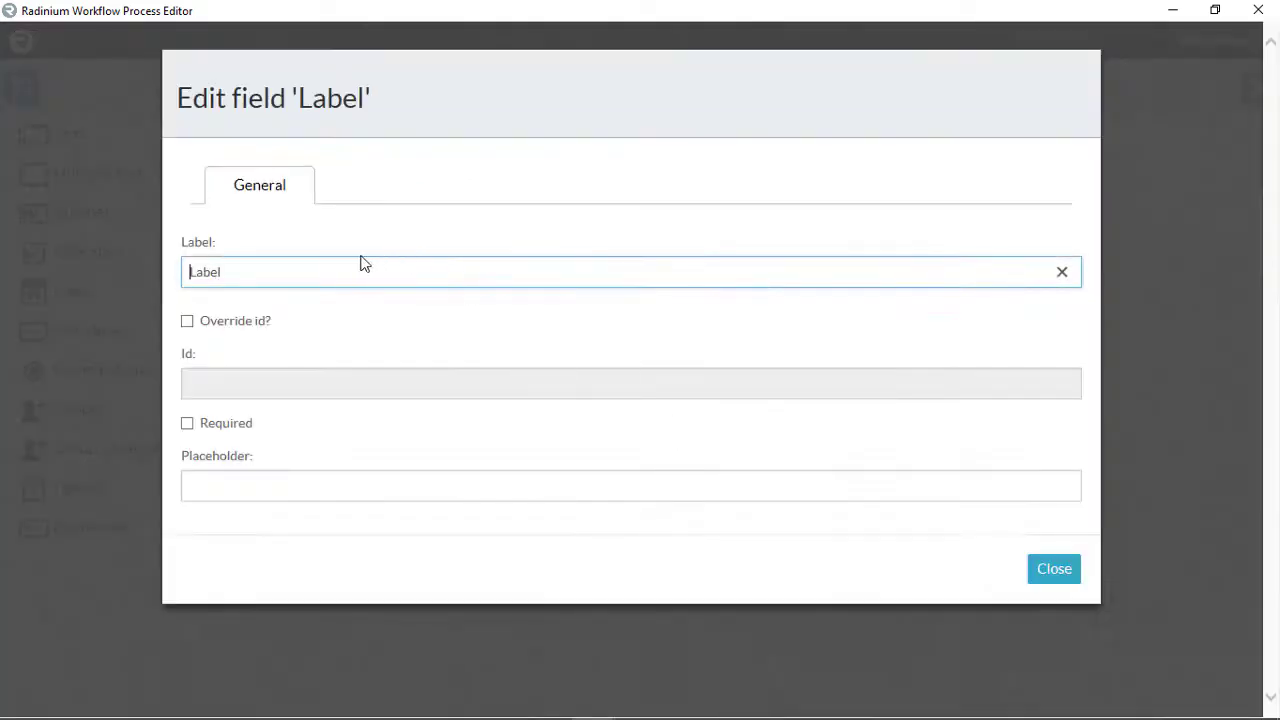
left_click_drag(360, 263, 125, 263)
type("Own")
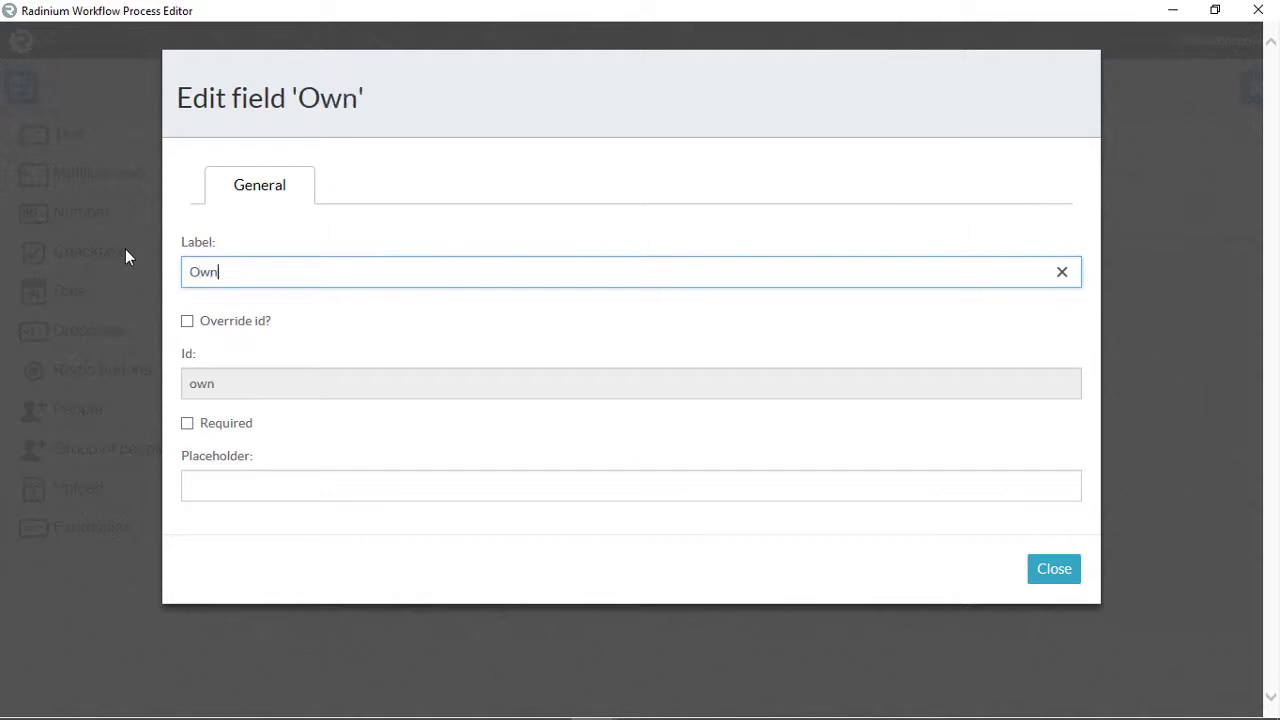
type("er information")
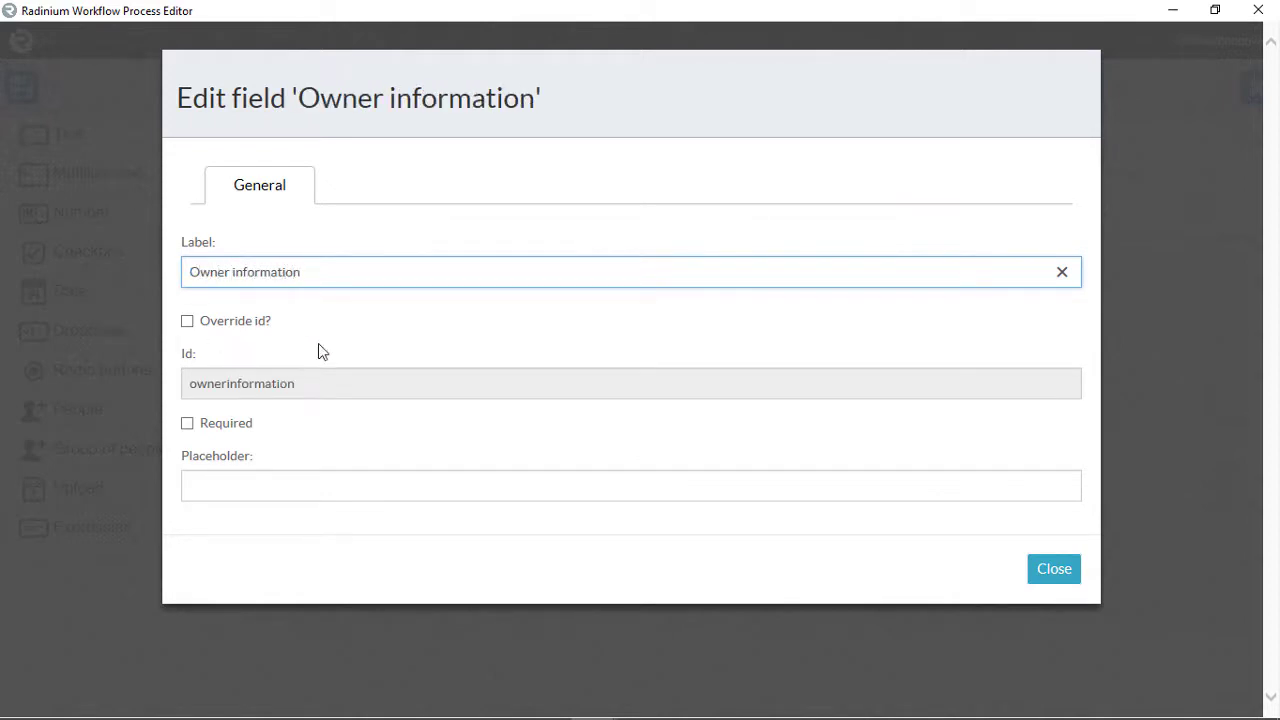
left_click(1054, 570)
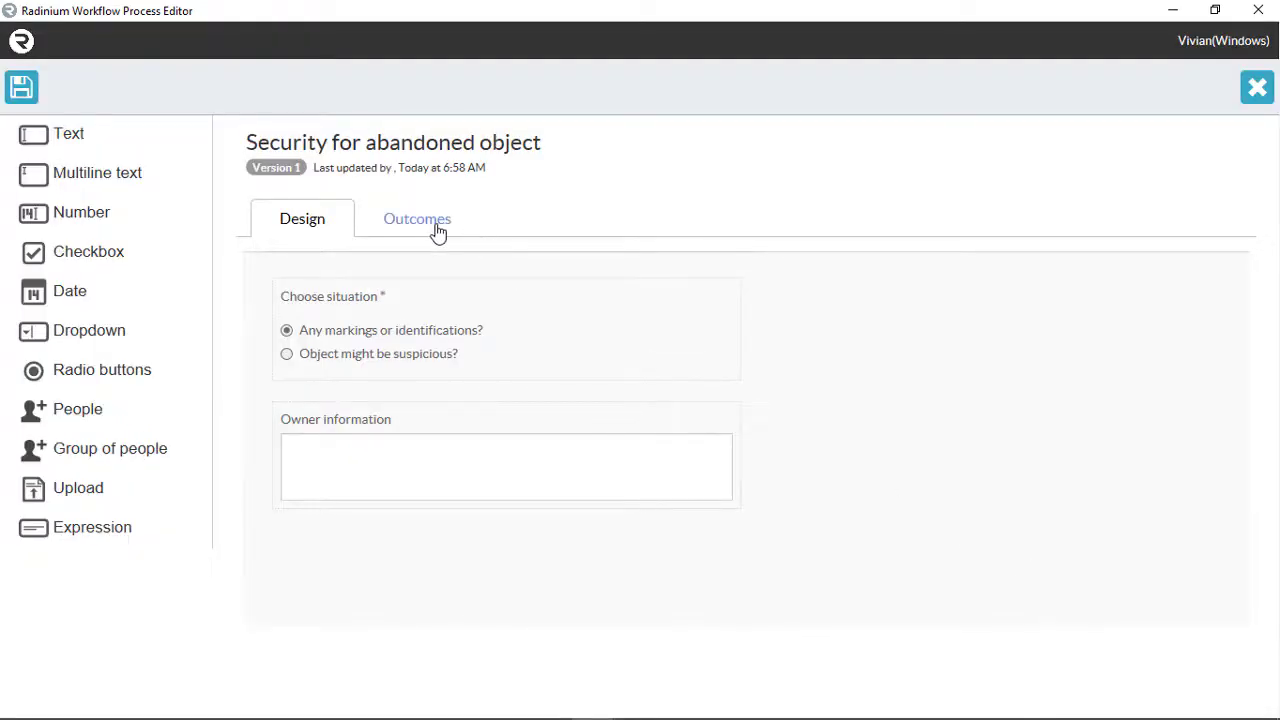
Step: Enable custom outcomes for the form and enter "Potentially dangerous", "Owner information available" and "No action" as possible outcomes
left_click(437, 230)
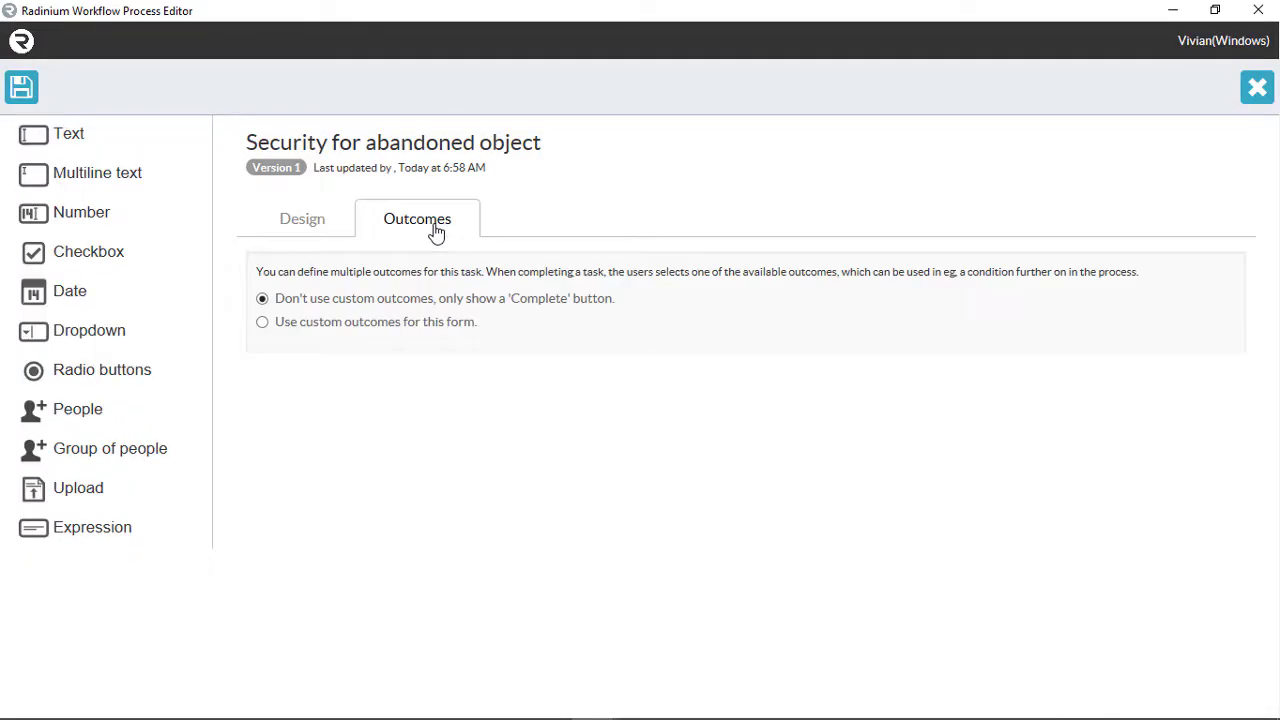
left_click(281, 324)
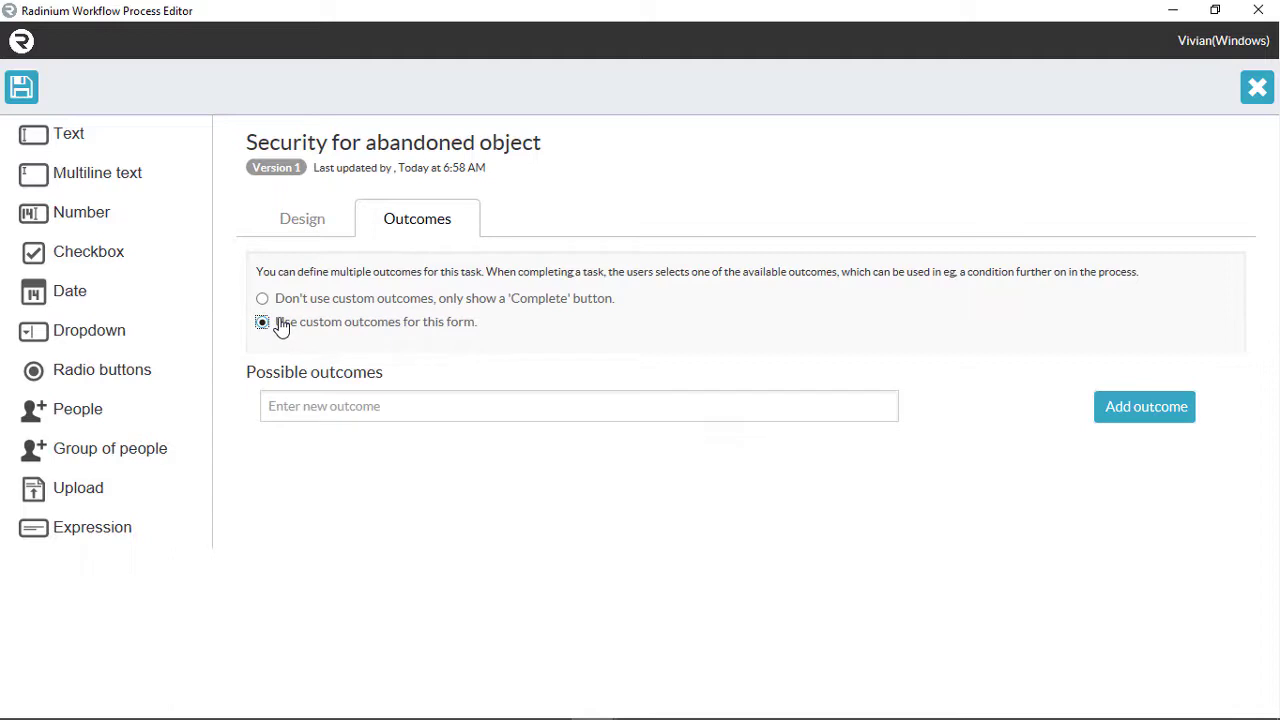
left_click(406, 403)
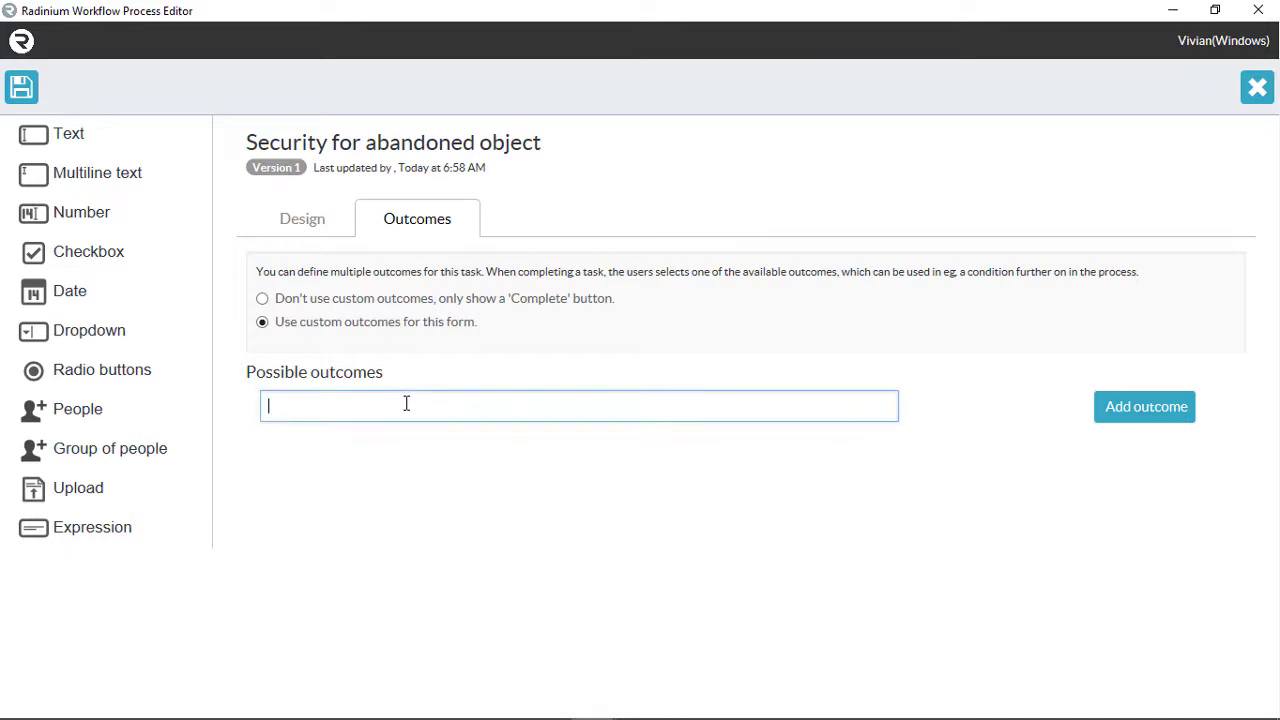
type("Potentially dangerous")
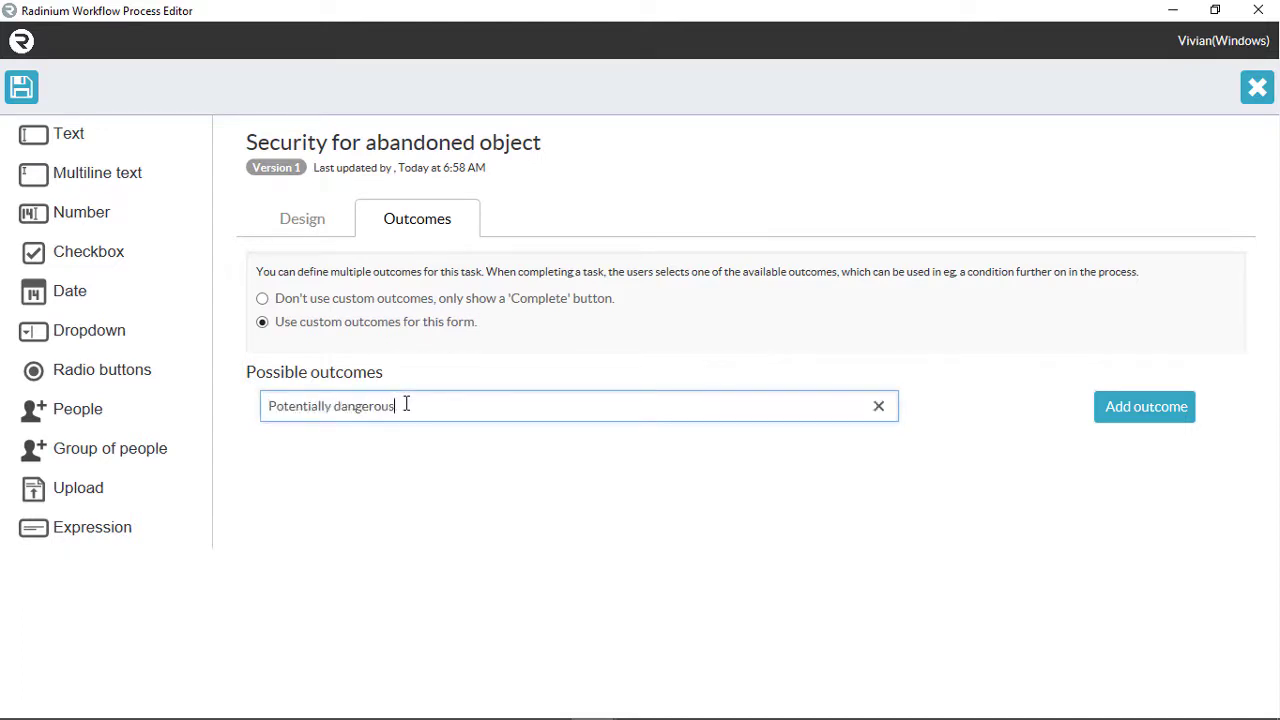
left_click(1168, 414)
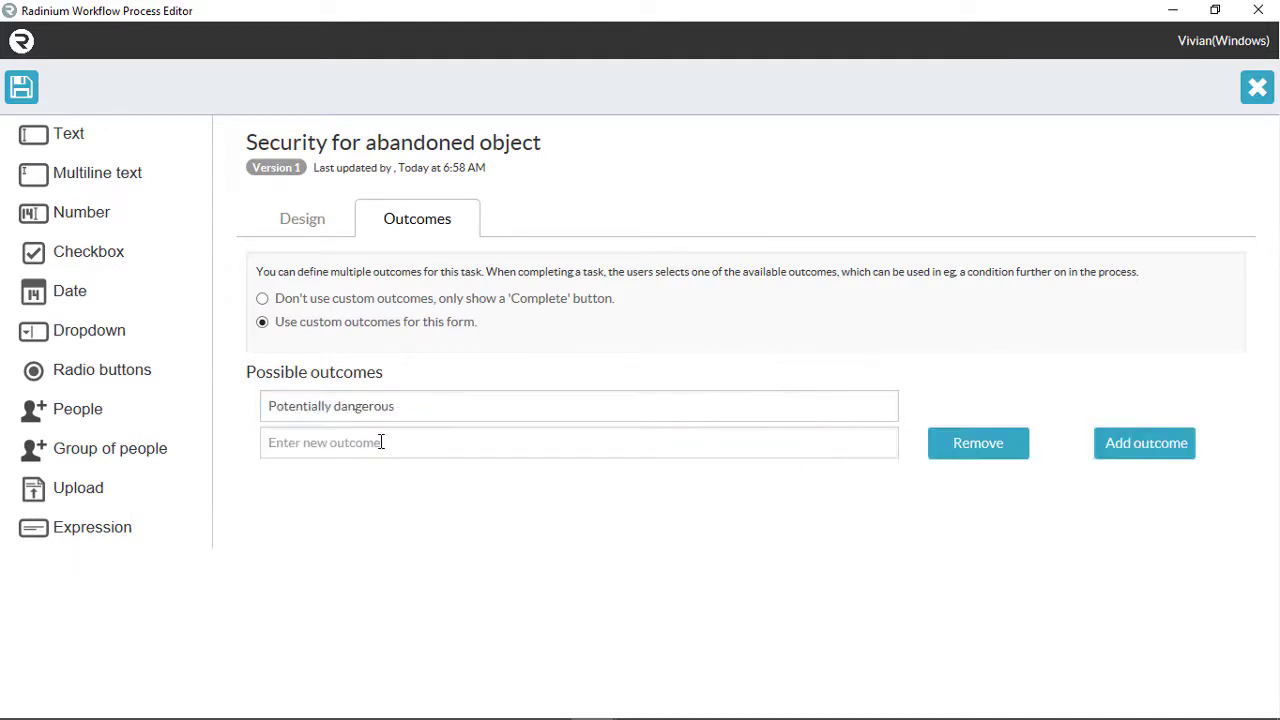
left_click(381, 442)
type("Owner information available")
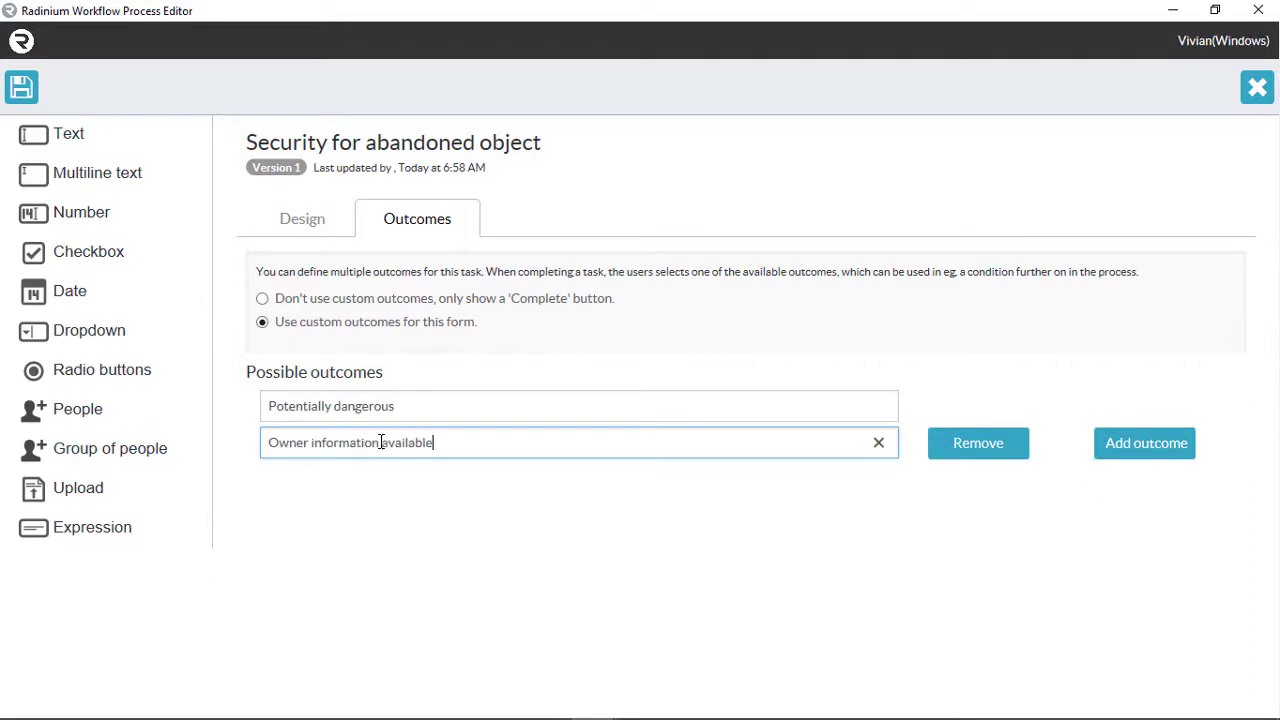
key("Return")
left_click(517, 473)
type("No action")
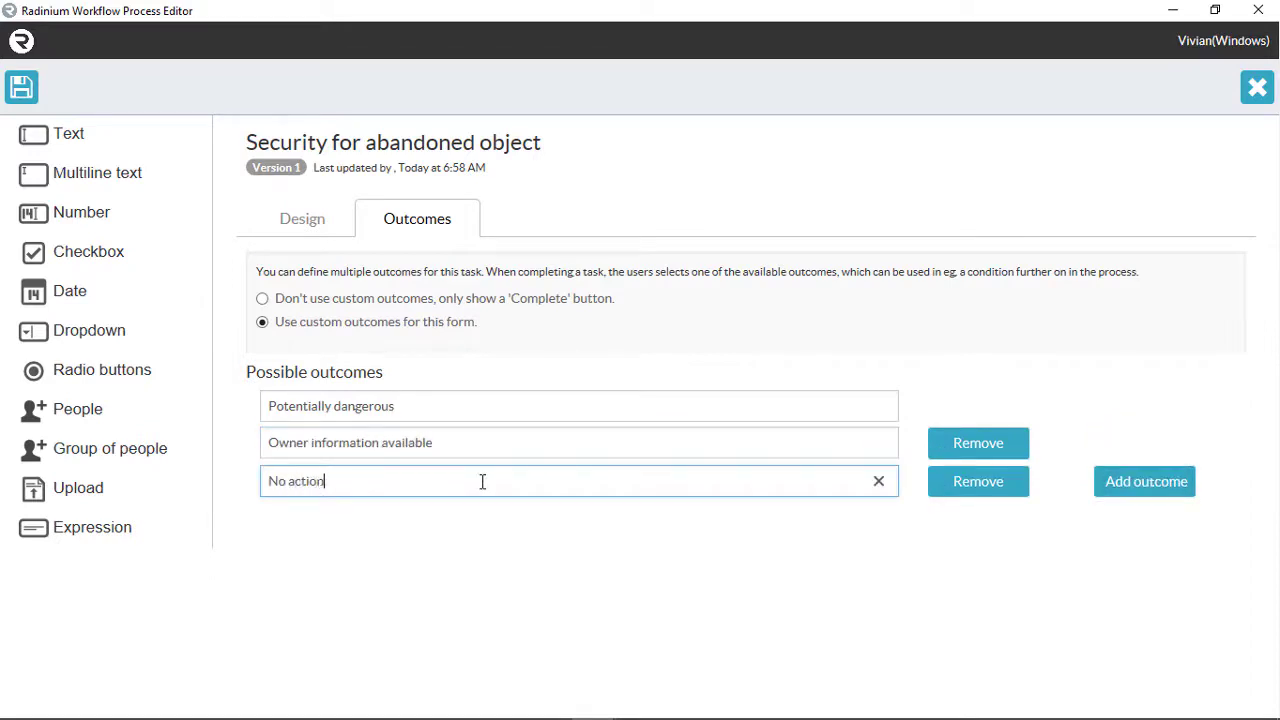
Step: Save the Security for abandoned object form and close its editor
left_click(21, 92)
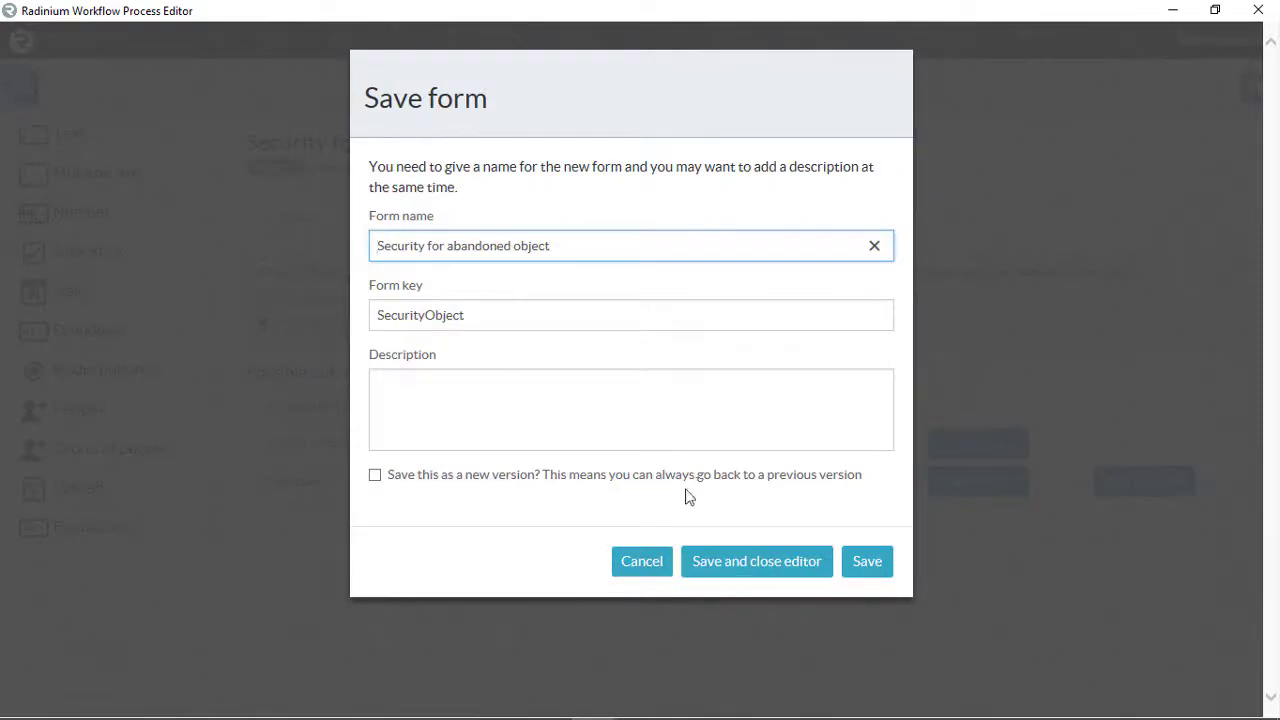
left_click(741, 560)
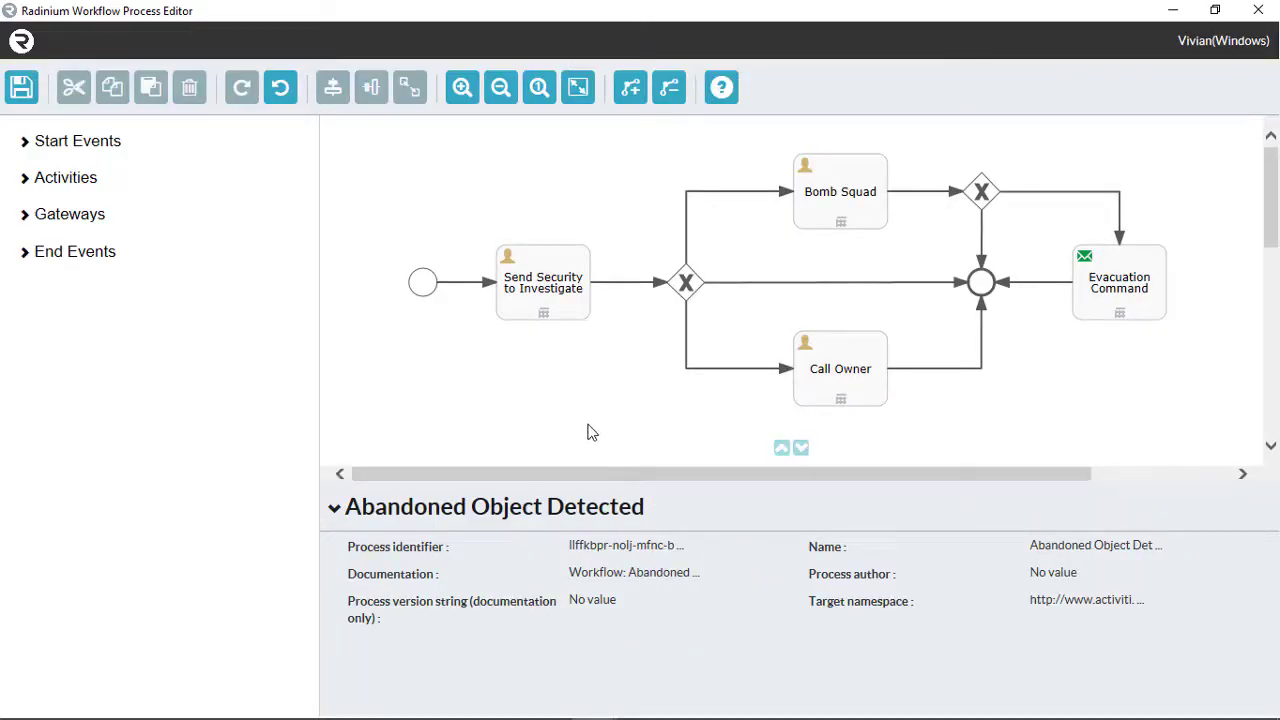
Step: Create a new referenced form for the Bomb Squad task with the name "Bomb Squad" and form key "Bombsquad"
left_click(855, 174)
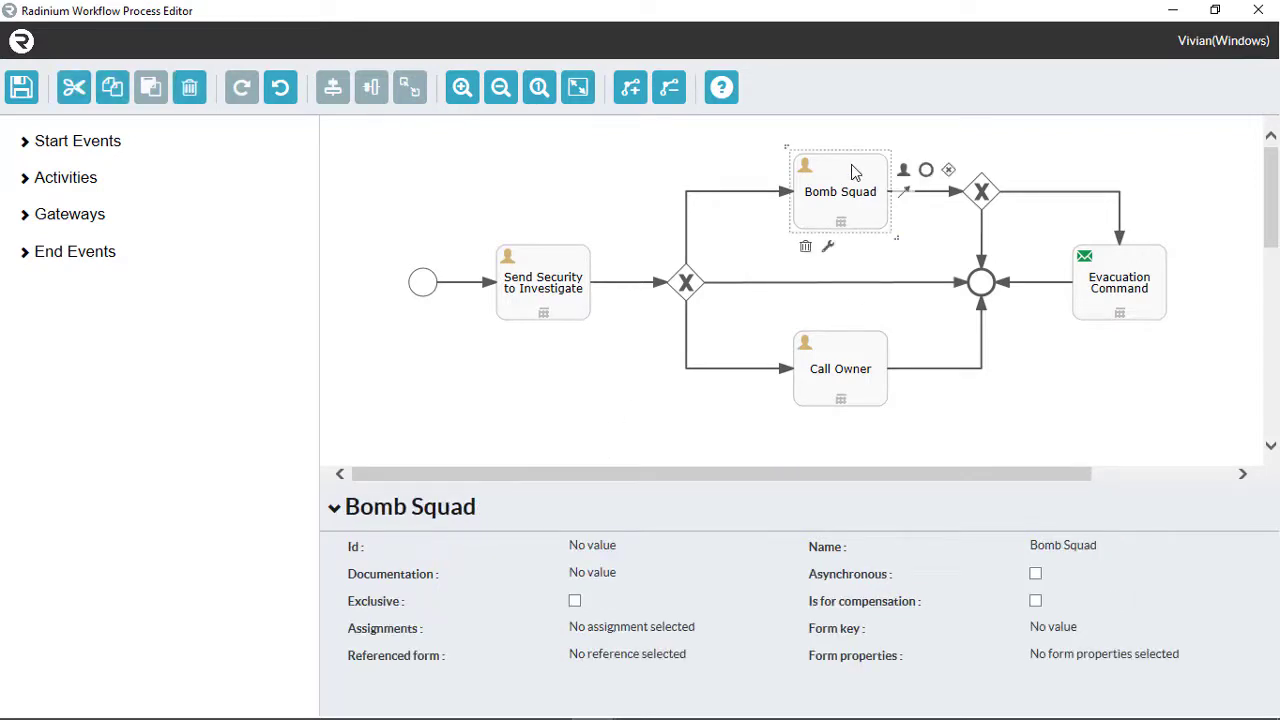
double_click(842, 188)
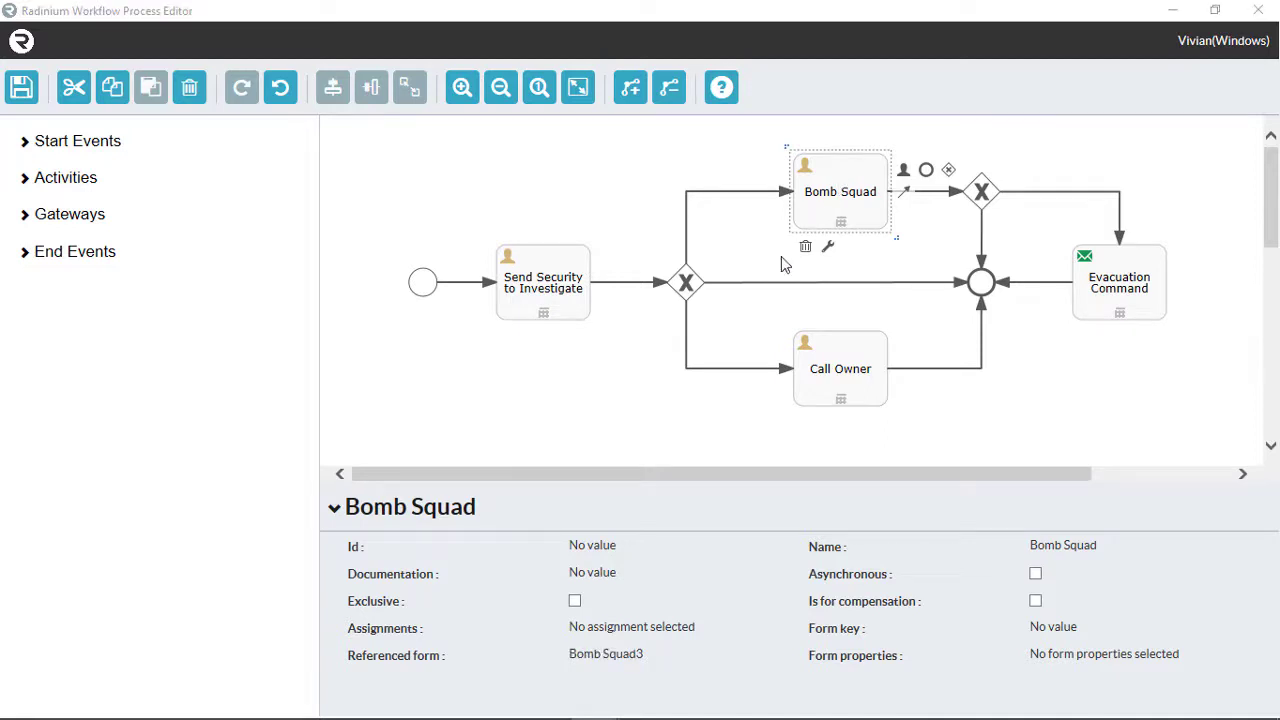
left_click(612, 656)
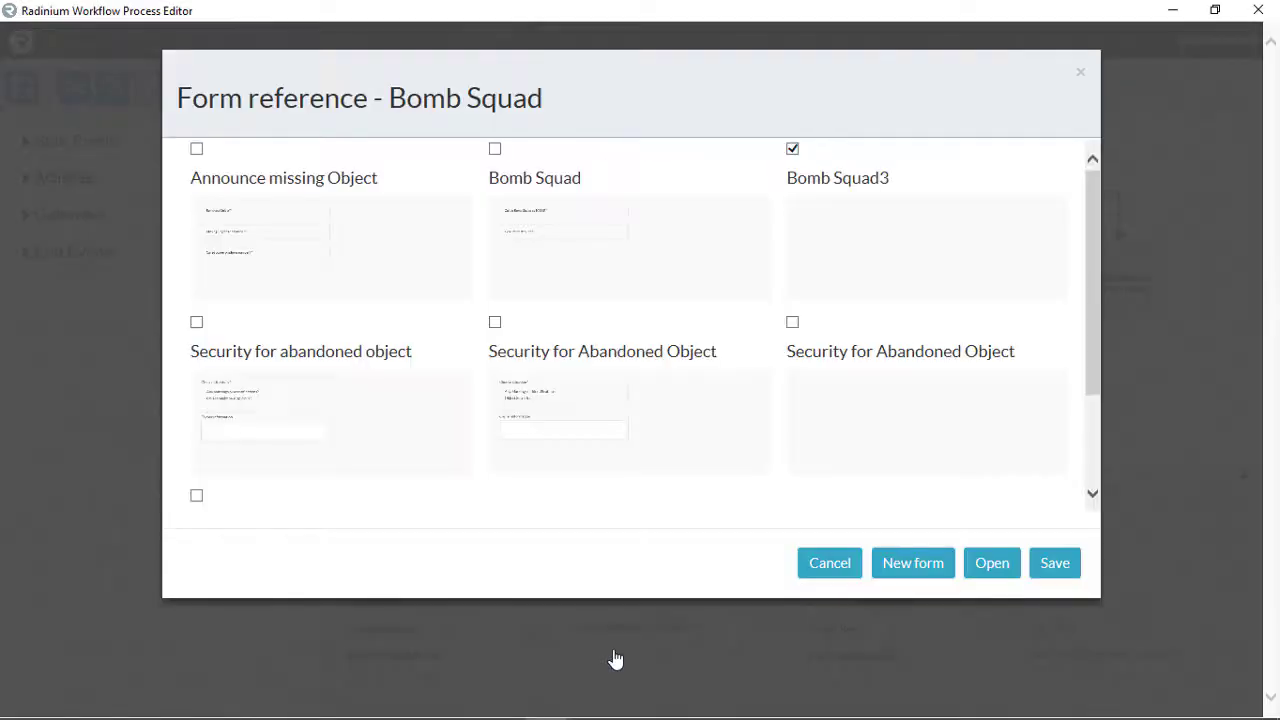
left_click(900, 563)
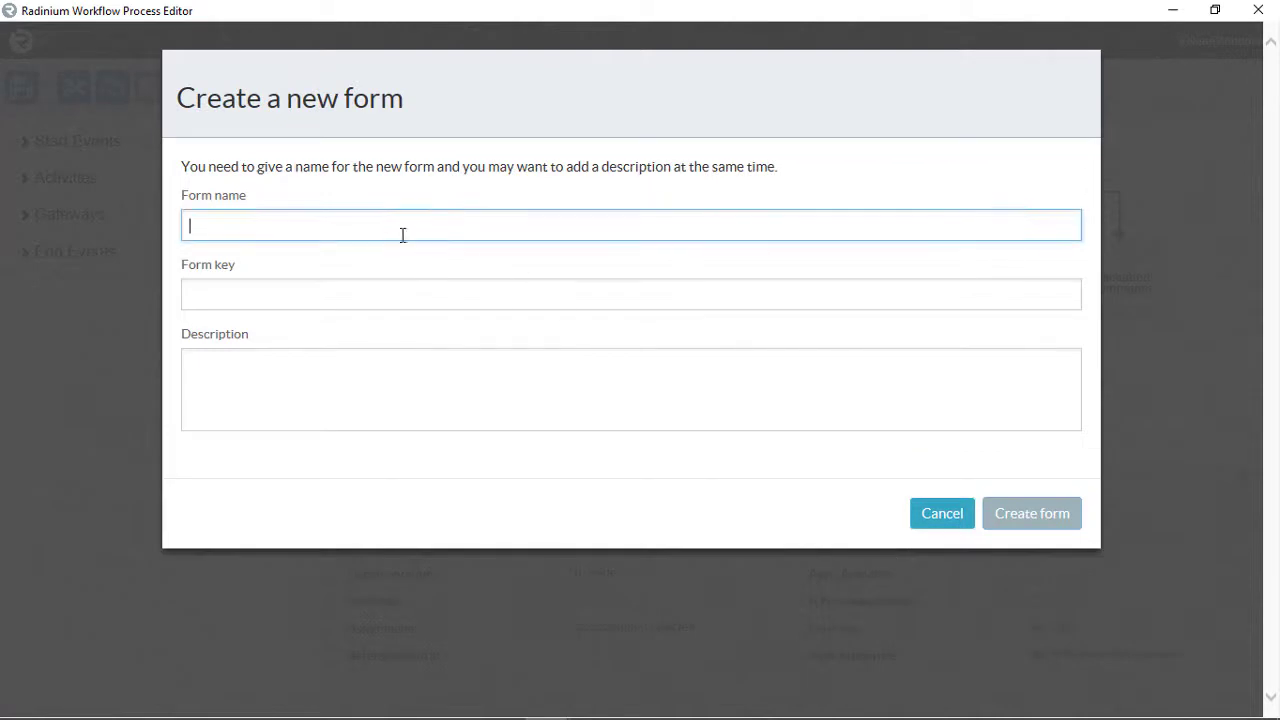
type("Bomb Squad")
left_click(268, 294)
type("Bom")
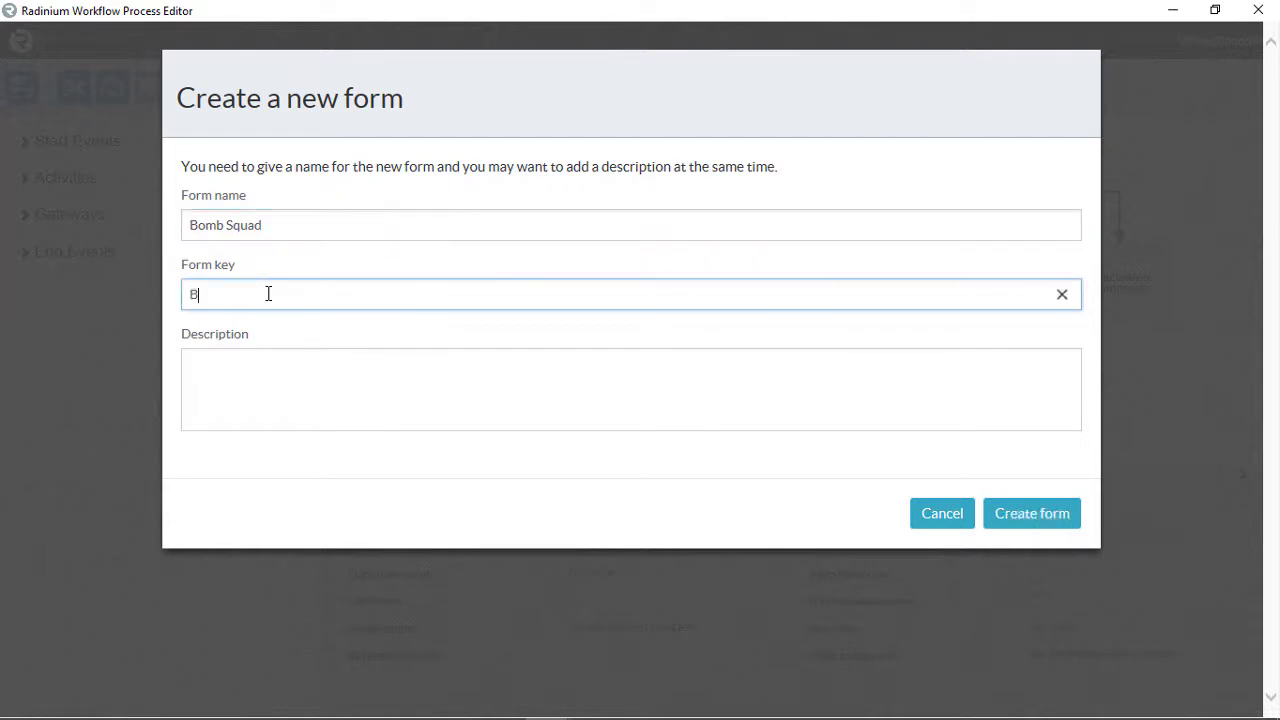
type("bsquad")
left_click(1017, 515)
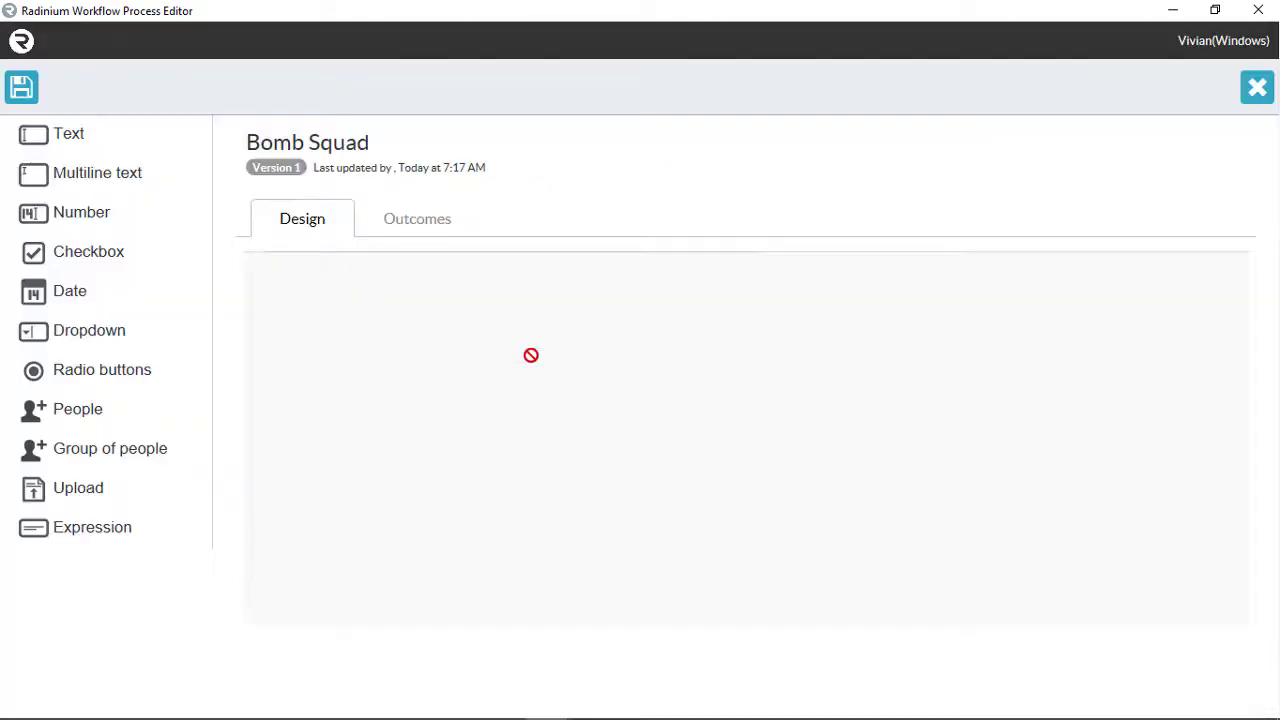
Step: Add a checkbox field to the form, label it "Called Bomb Squad on 10111?" and make it required
left_click_drag(94, 251, 416, 296)
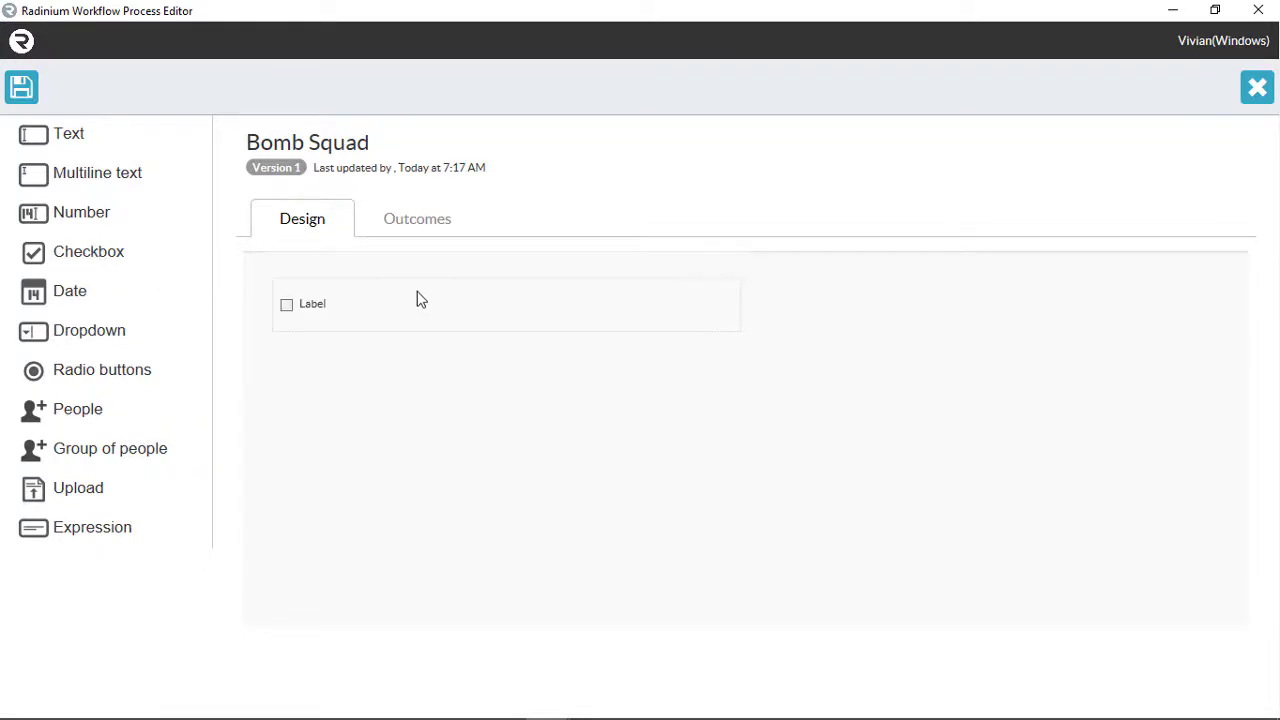
left_click(669, 316)
left_click_drag(274, 259, 146, 270)
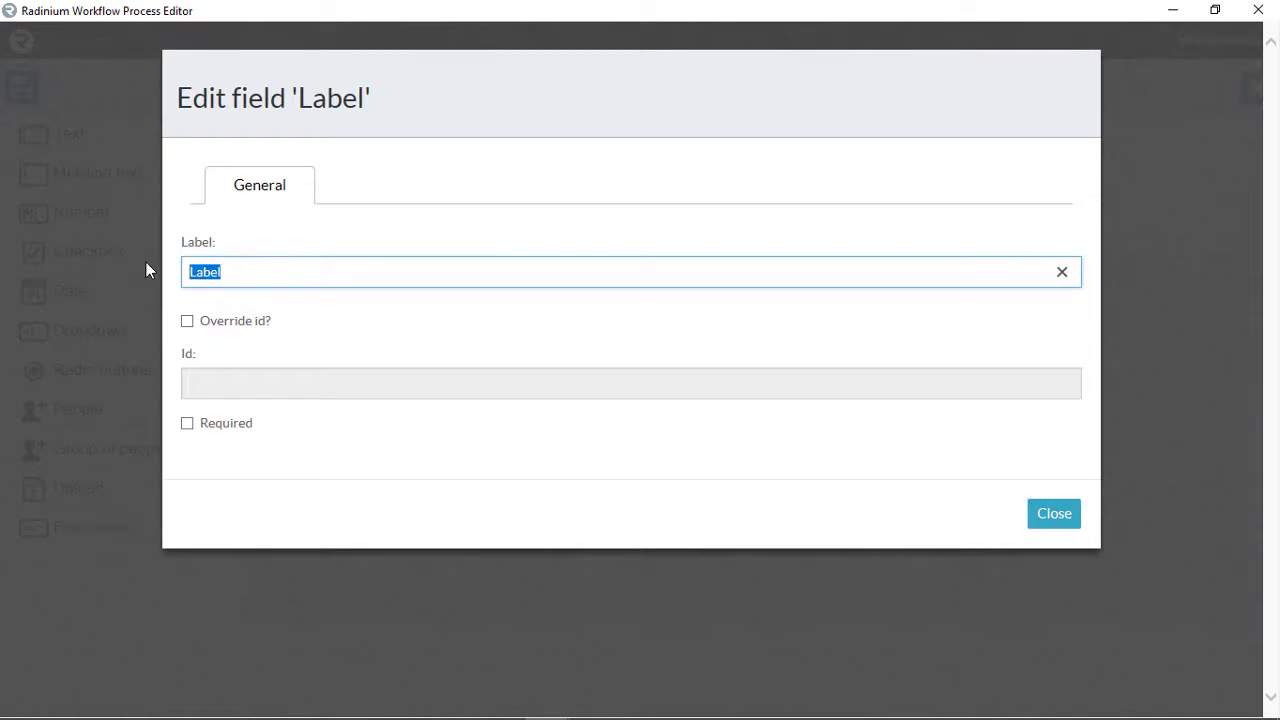
type("Called")
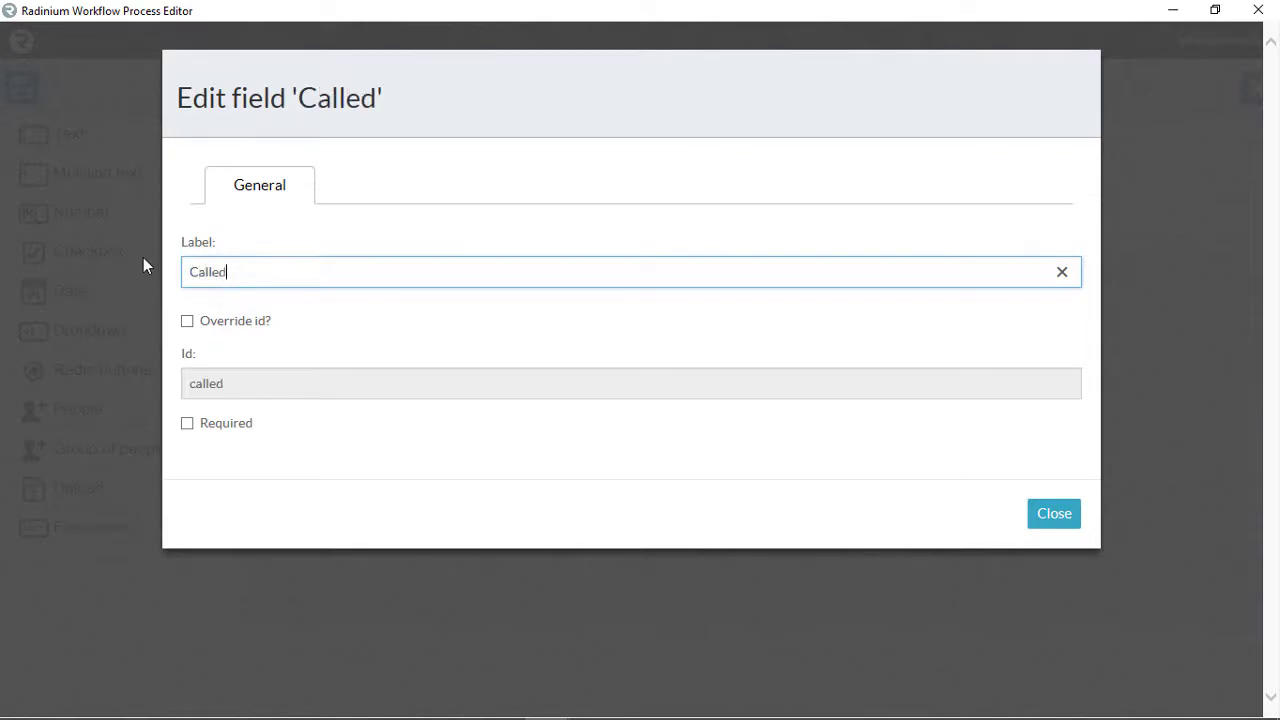
type(" Bomb Sq")
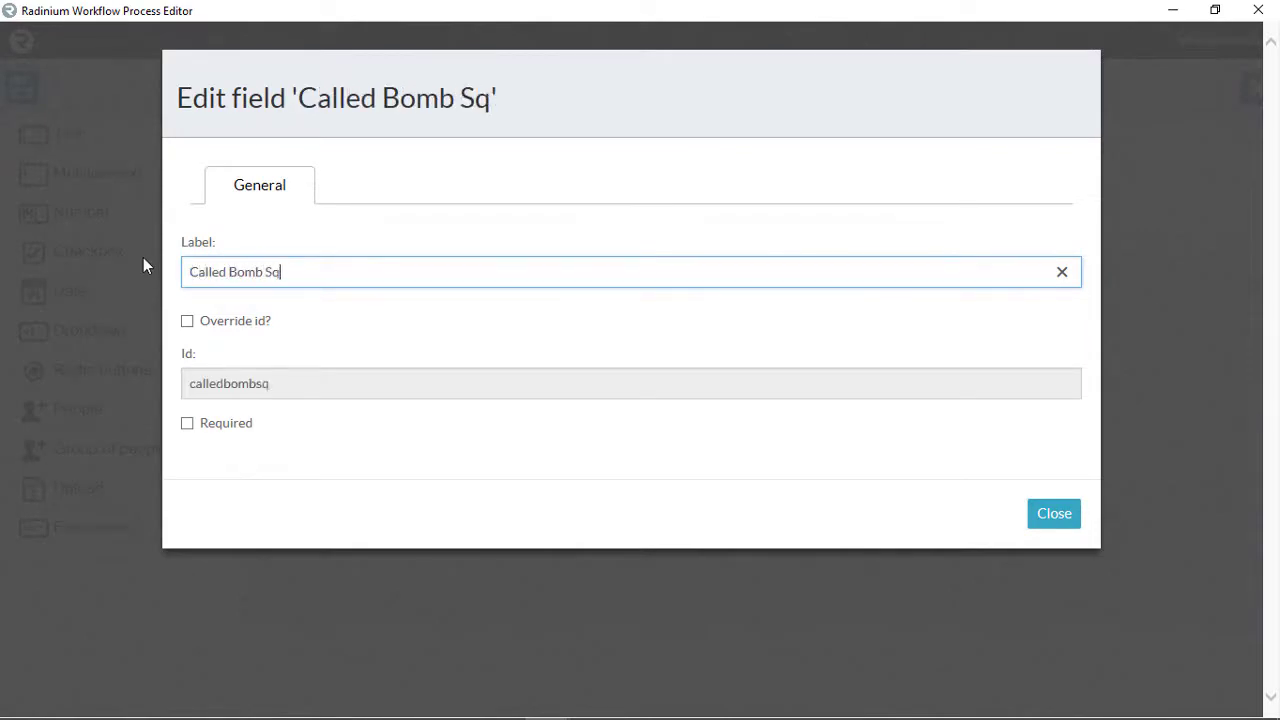
type("uad on 10")
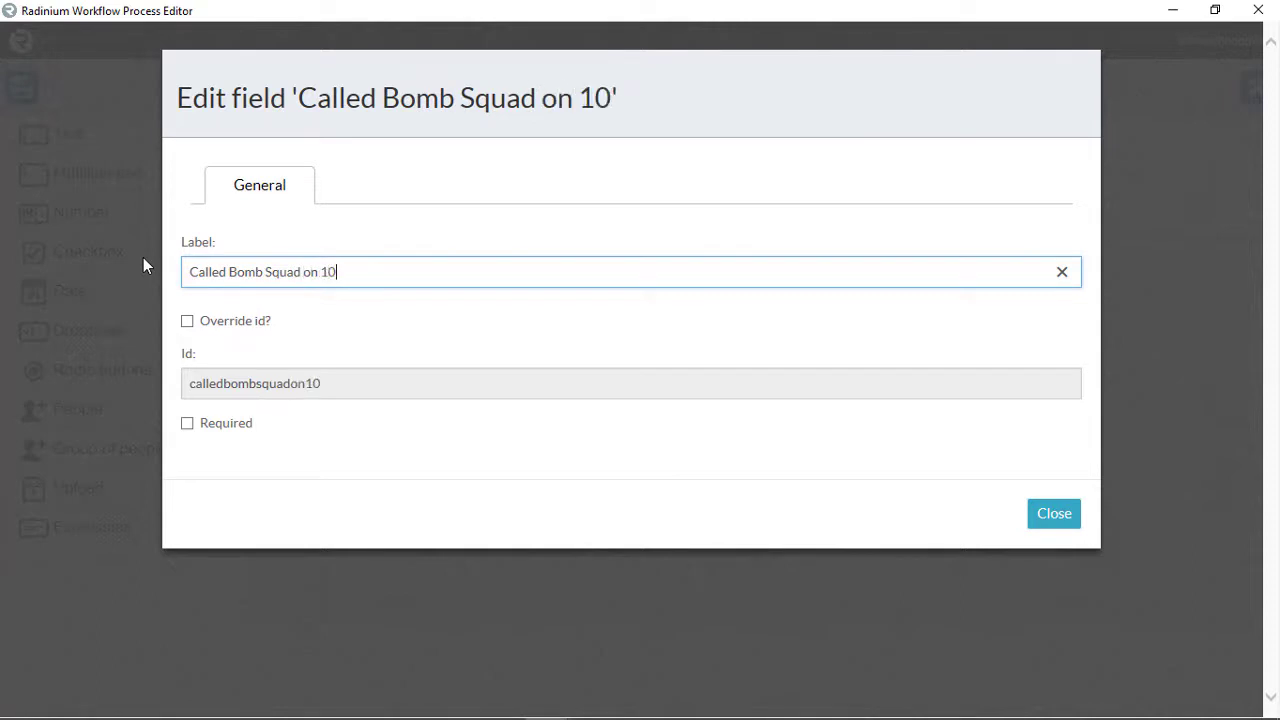
type("10111?")
left_click(189, 418)
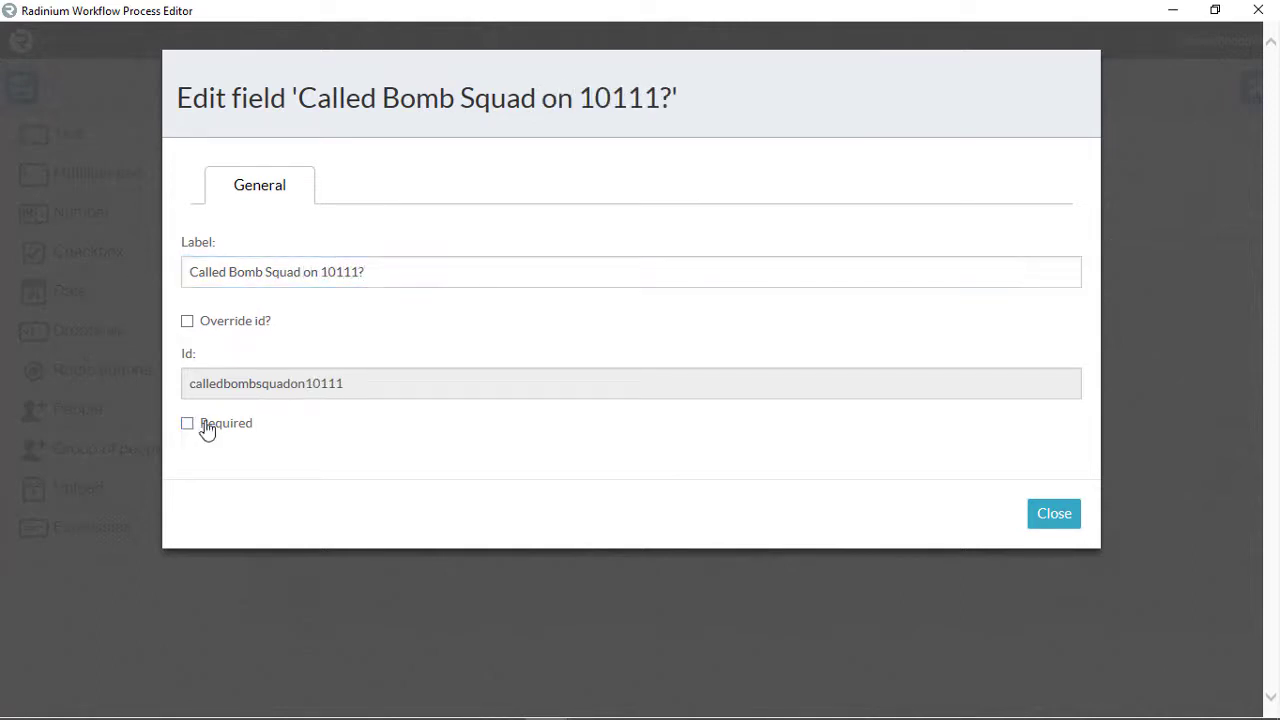
left_click(205, 425)
left_click(1071, 528)
Step: Add a second checkbox below the first one and label it "Evacuation required"
mouse_move(71, 260)
left_mouse_down()
mouse_move(372, 397)
mouse_move(389, 378)
left_mouse_up()
left_click(670, 393)
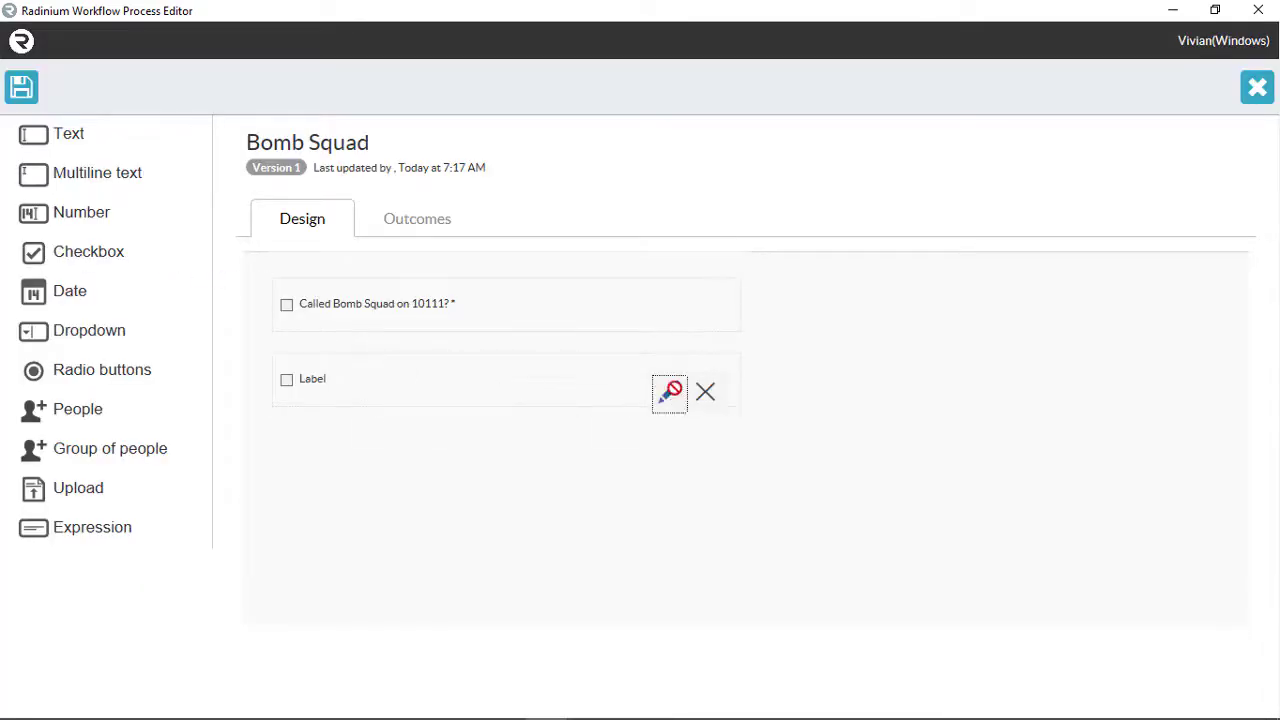
left_click_drag(234, 262, 114, 267)
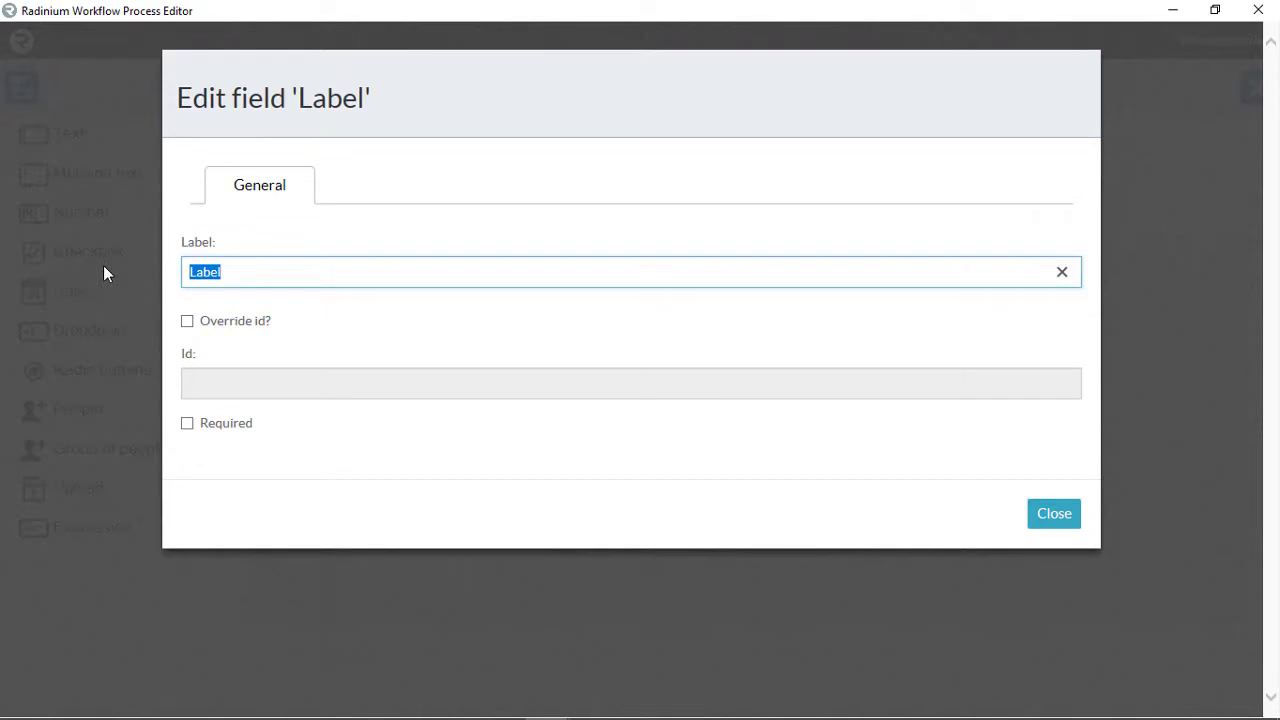
type("Evacuation")
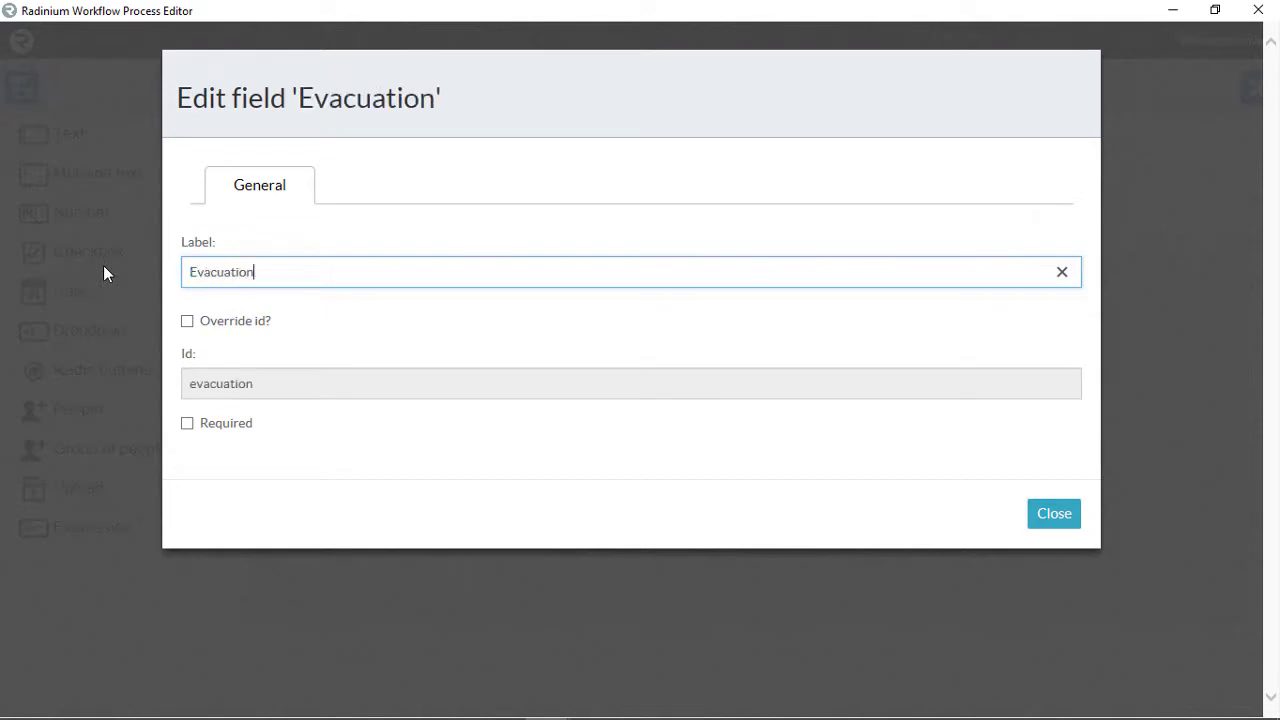
type(" required")
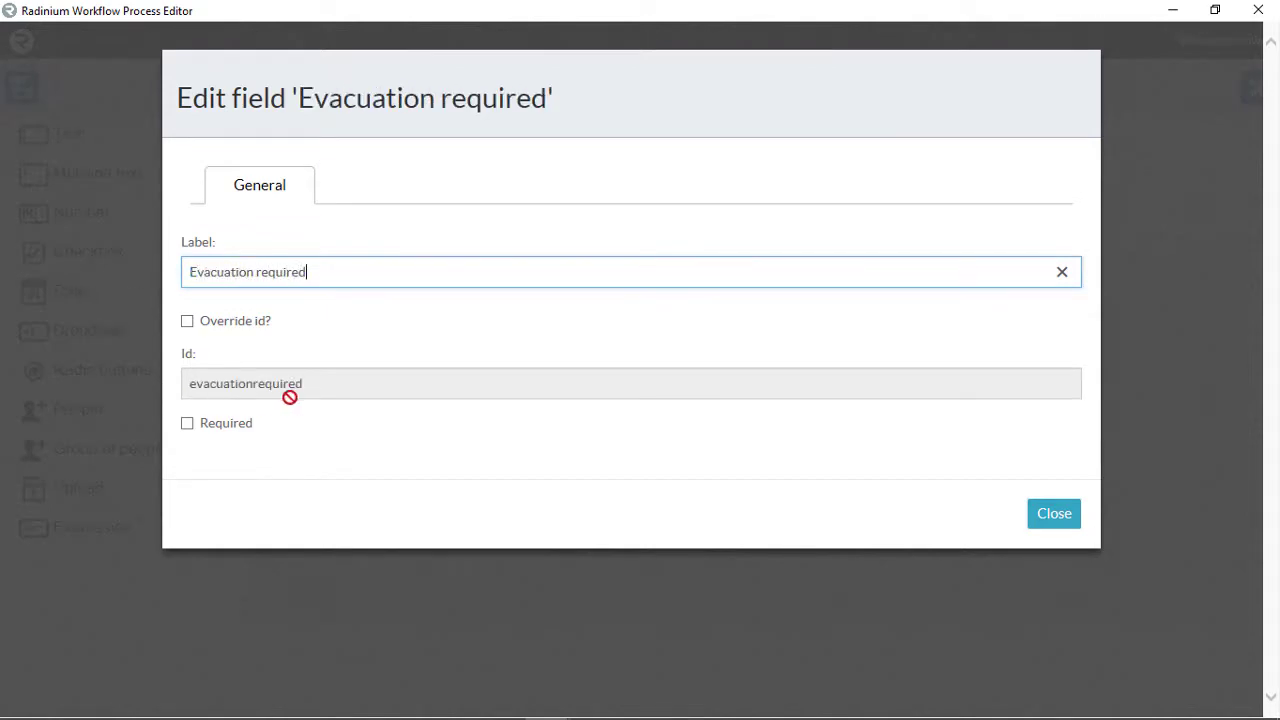
left_click(1058, 518)
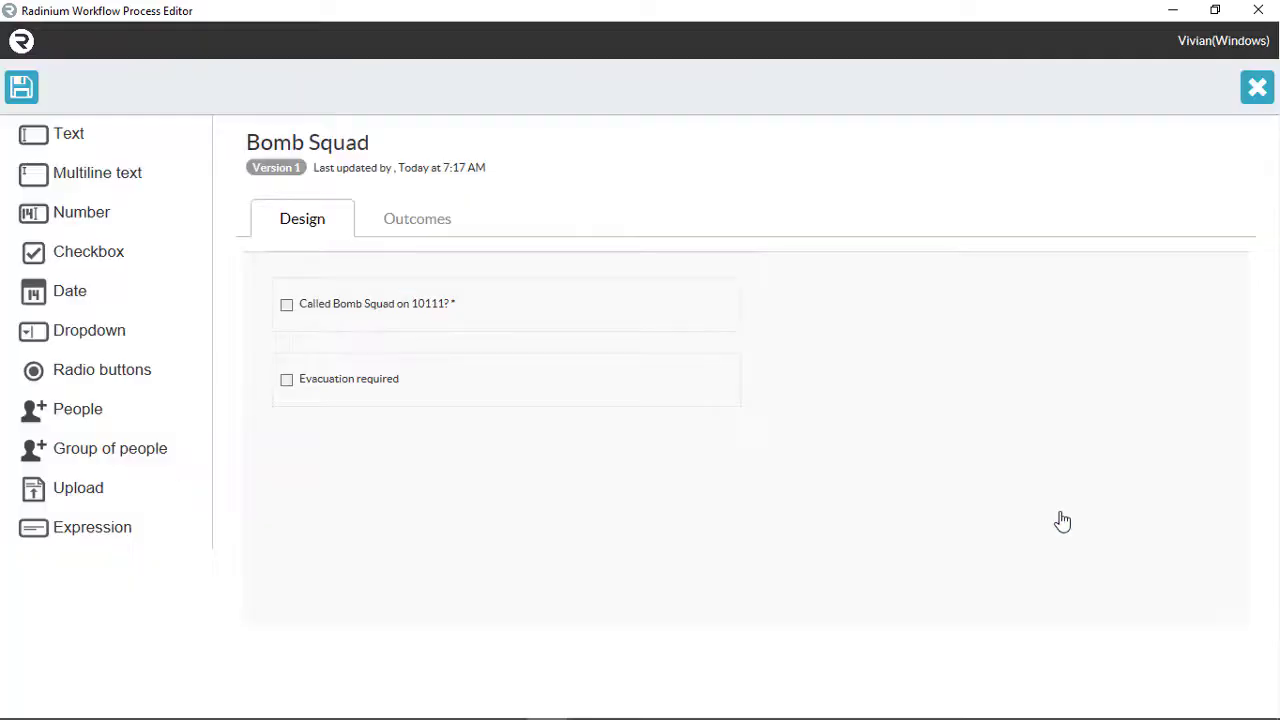
Step: Enable custom outcomes "Evacuate area" and "Do not evacuate" for the Bomb Squad form, then save it and close its editor
left_click(414, 222)
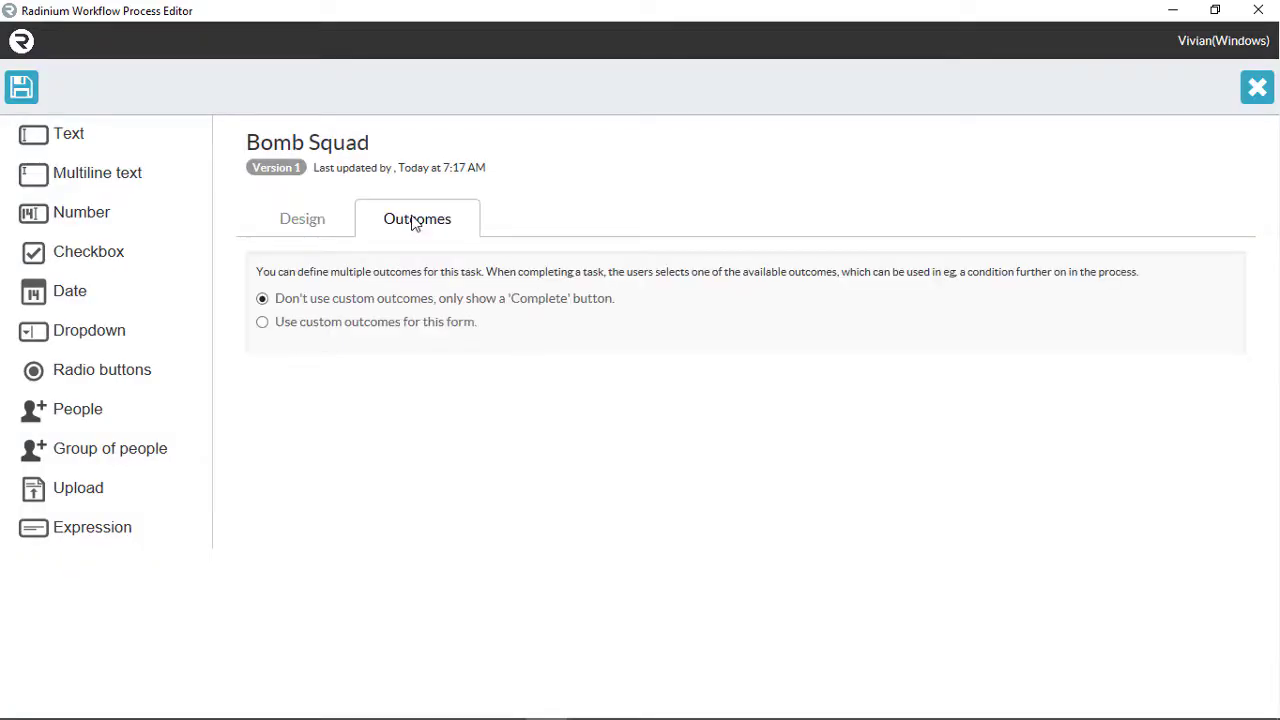
left_click(288, 324)
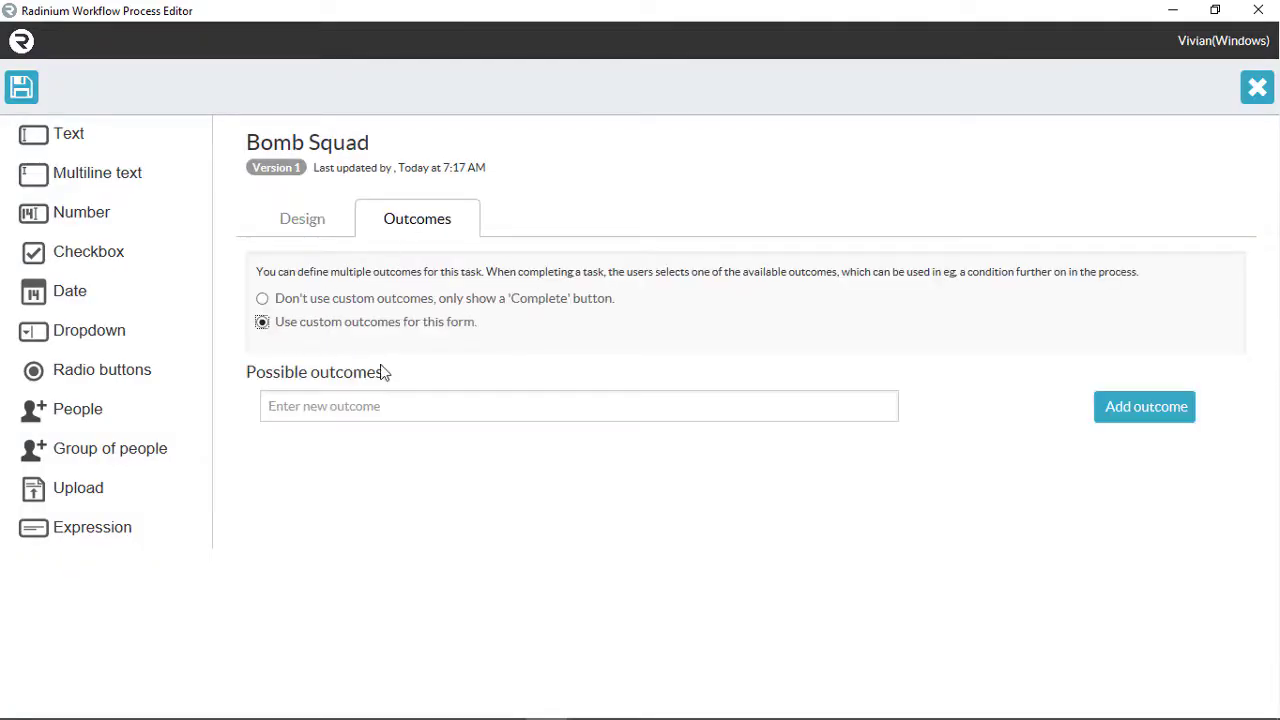
left_click(416, 408)
type("Evacuate area")
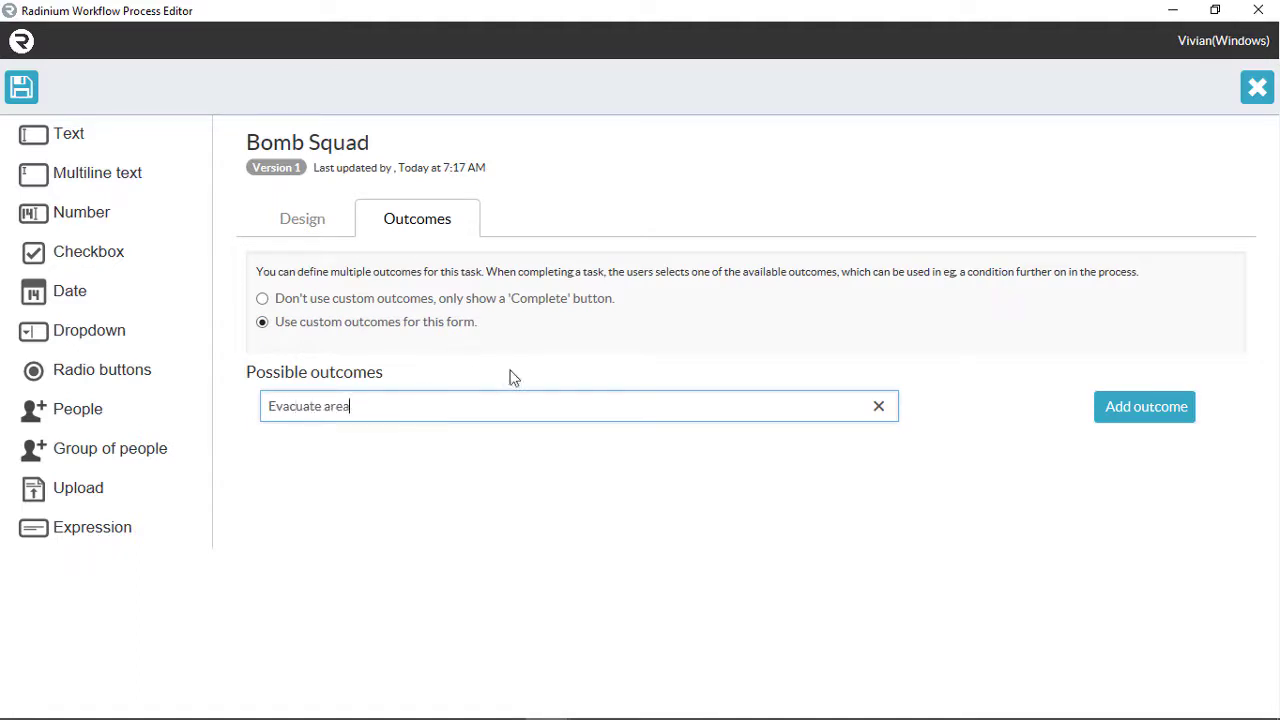
left_click(1113, 420)
left_click(409, 443)
type("Do not evacuate")
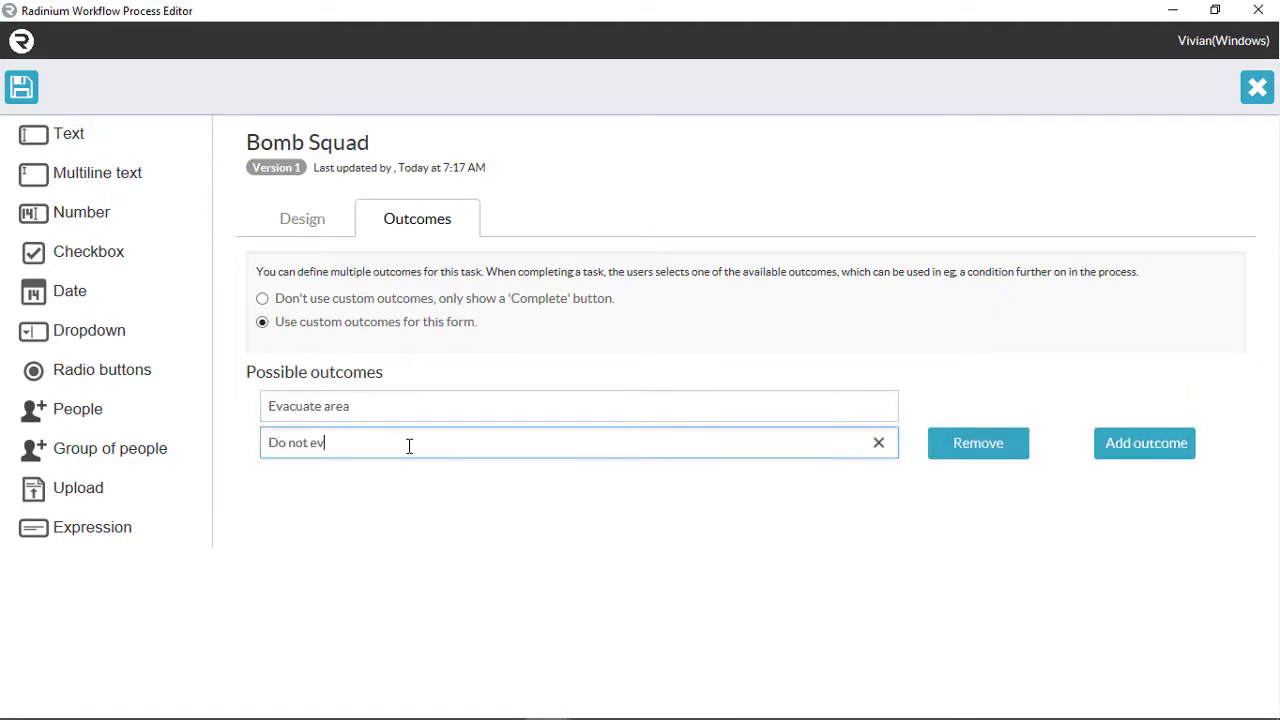
left_click(21, 87)
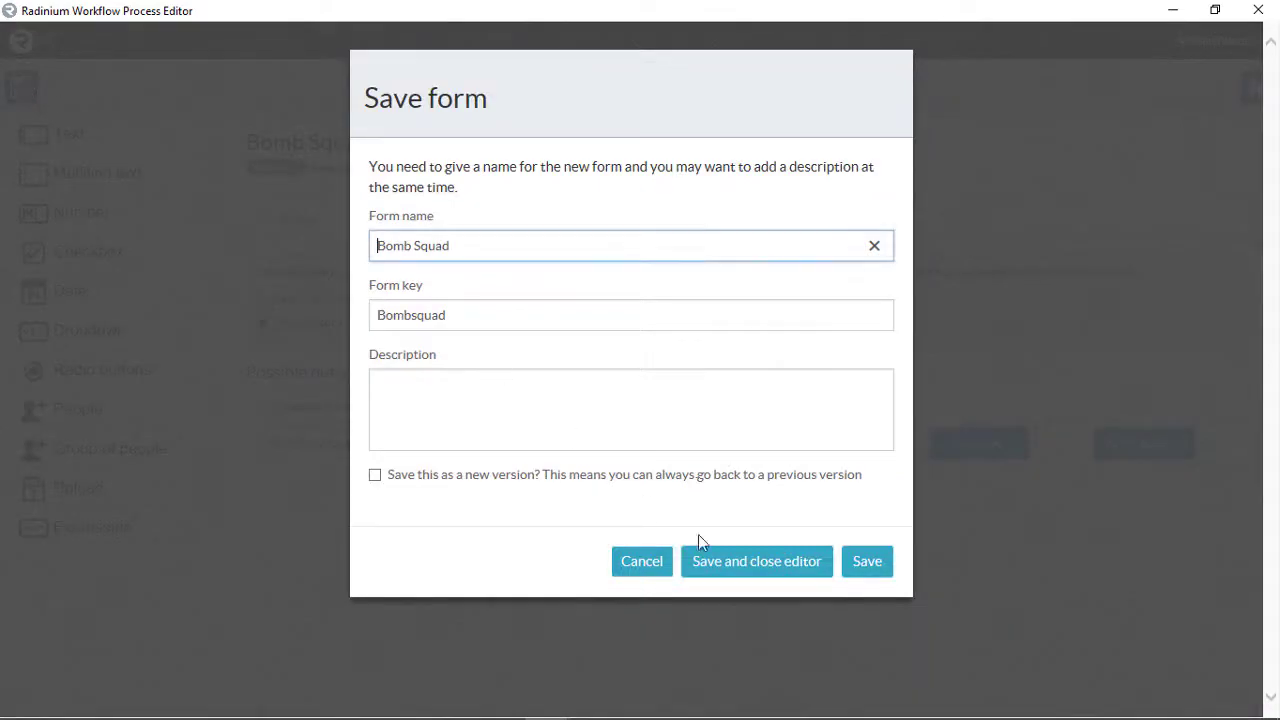
left_click(754, 562)
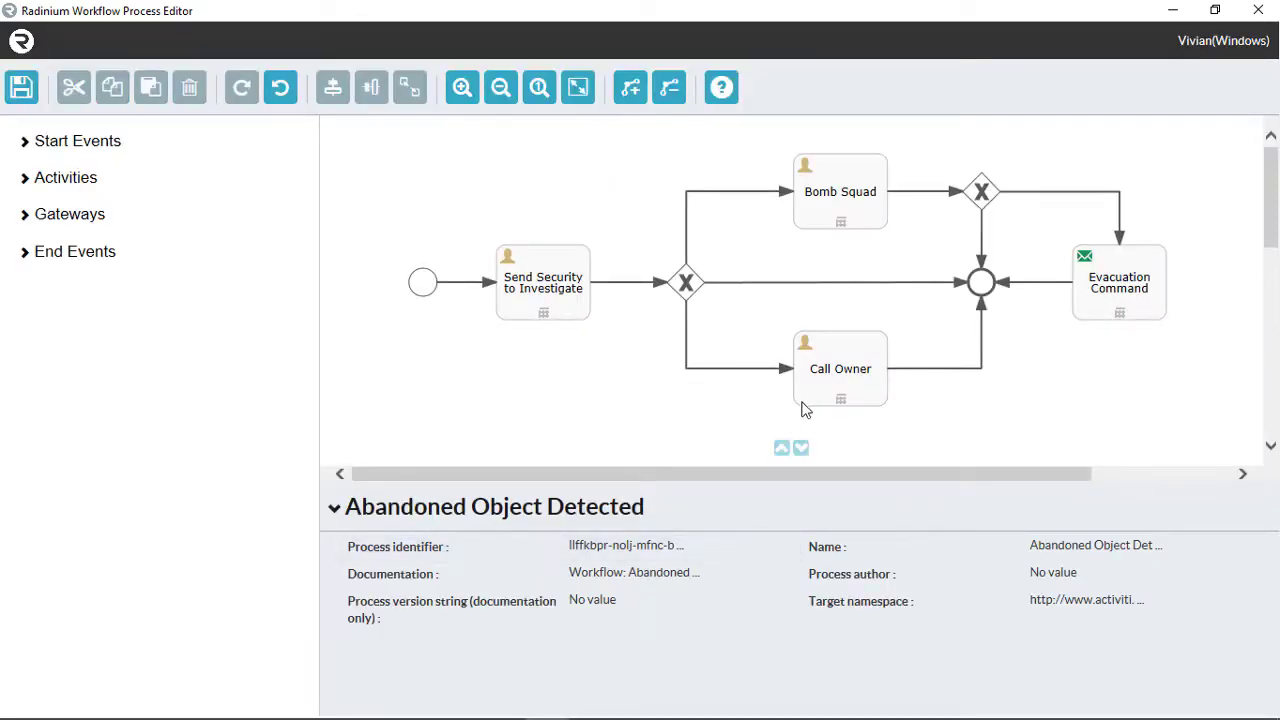
Step: Reference the existing "Announce missing Object" form in the Call Owner task, review its design and outcomes, and save and close it
left_click(815, 354)
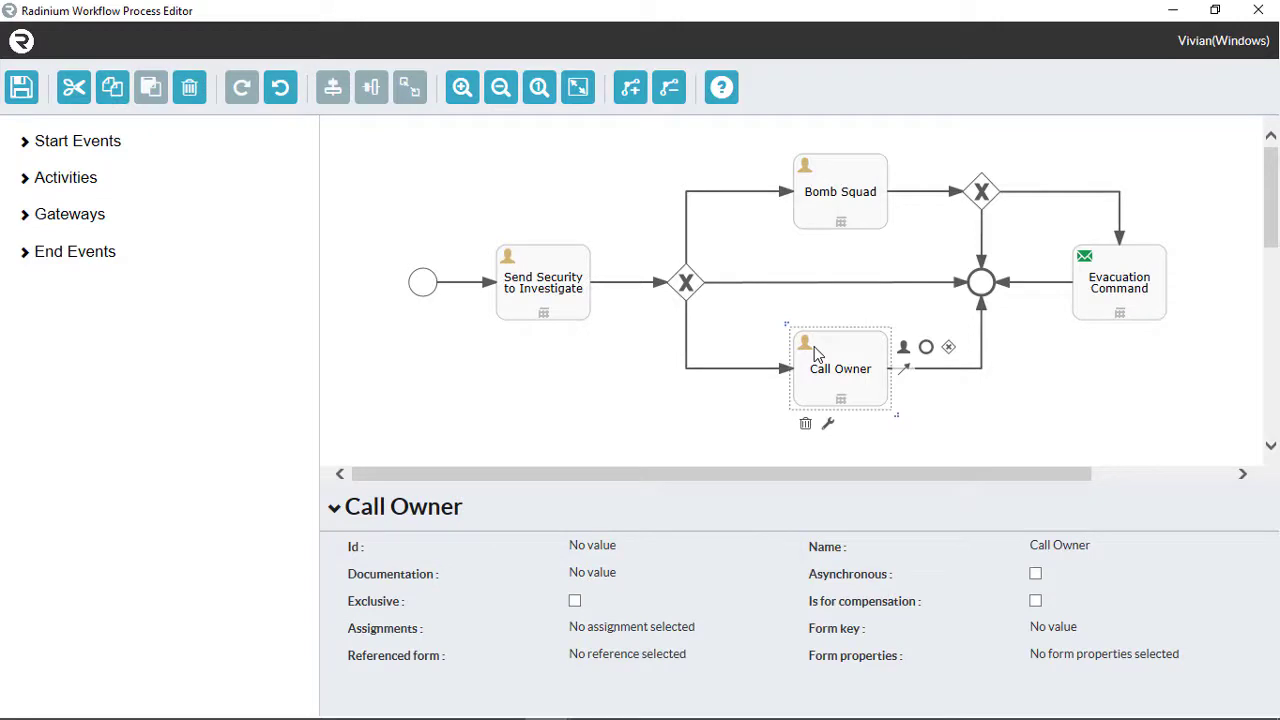
left_click(648, 658)
left_click(372, 246)
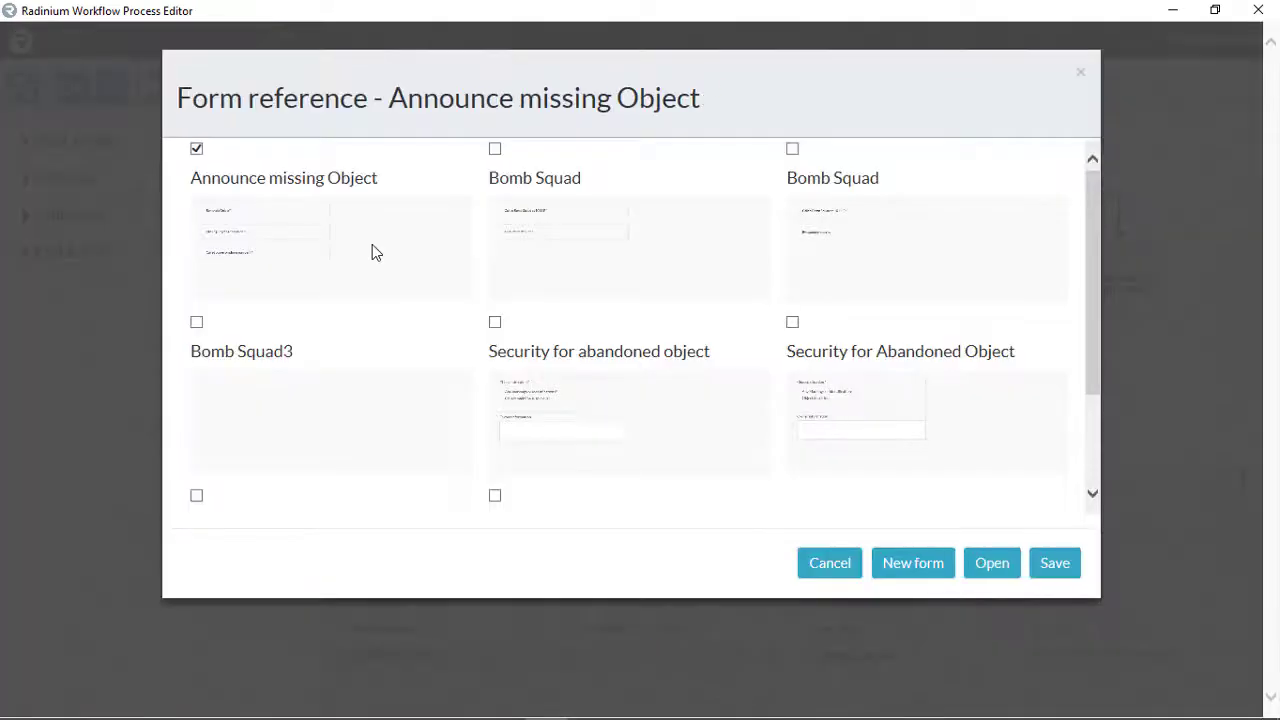
left_click(992, 565)
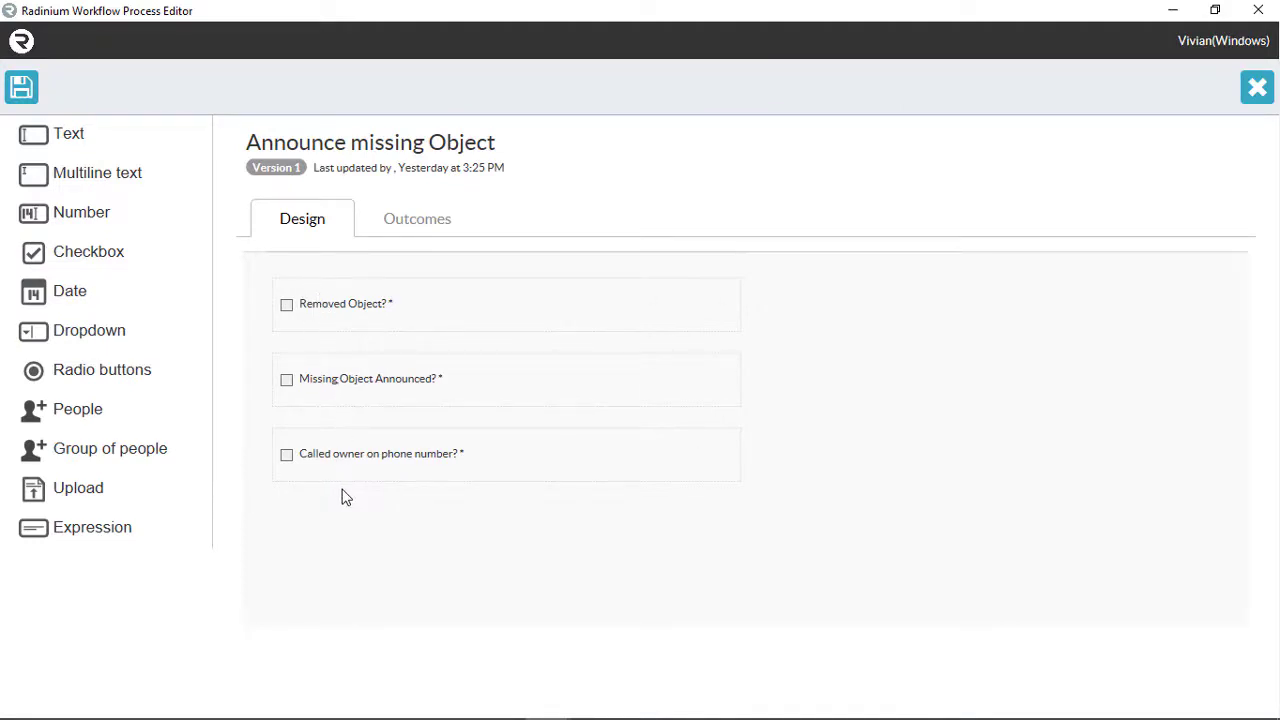
left_click(425, 228)
left_click(24, 90)
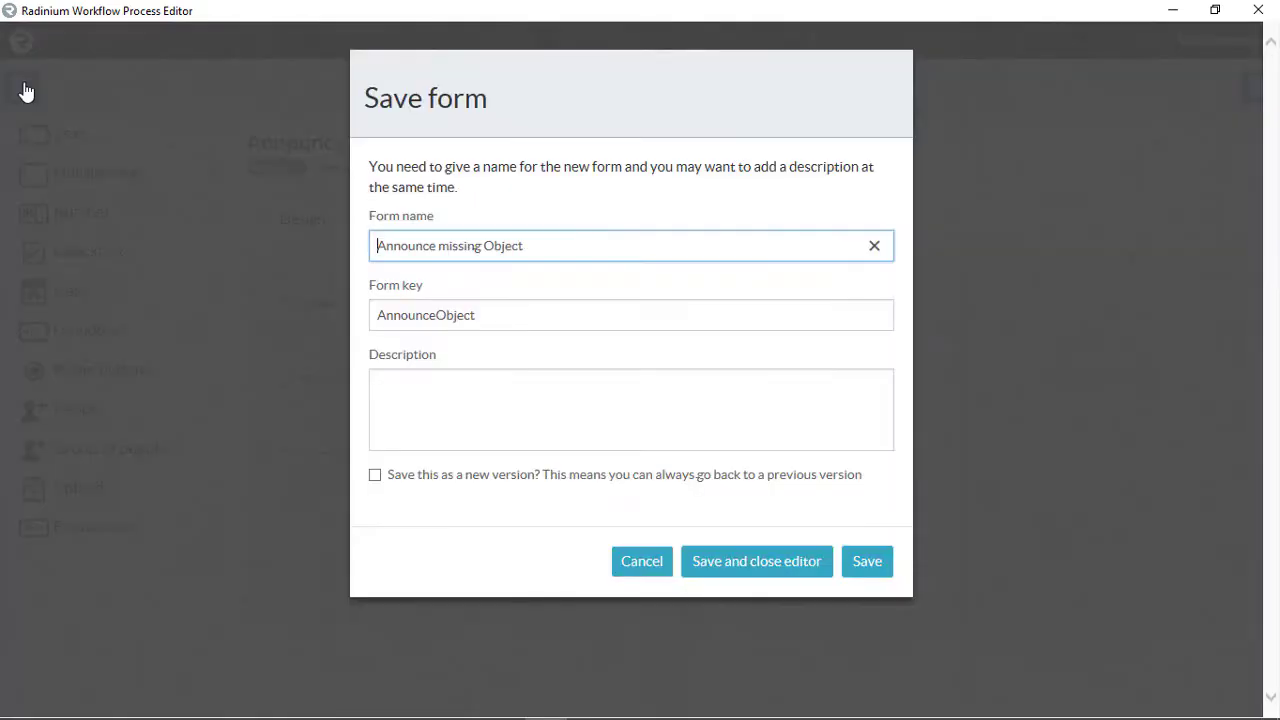
left_click(757, 565)
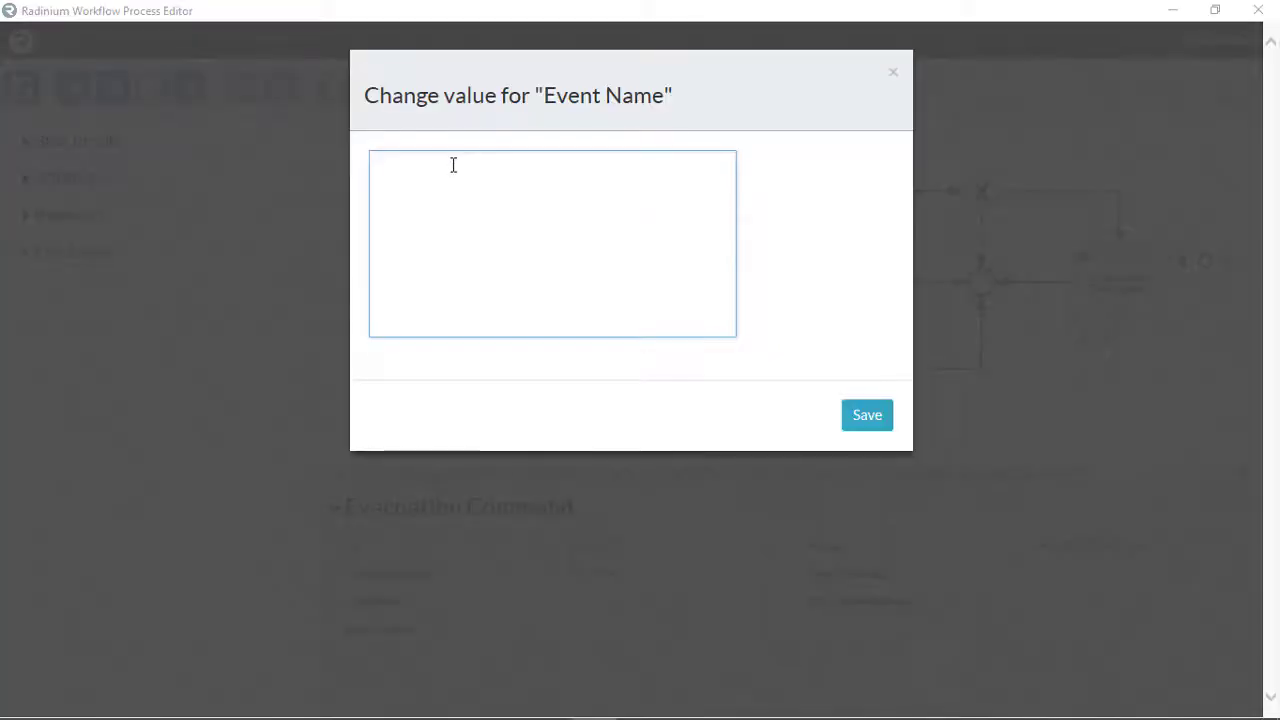
Step: Set the Evacuation Command task's event name to "EvacuateArea" and deselect the task
left_click(455, 163)
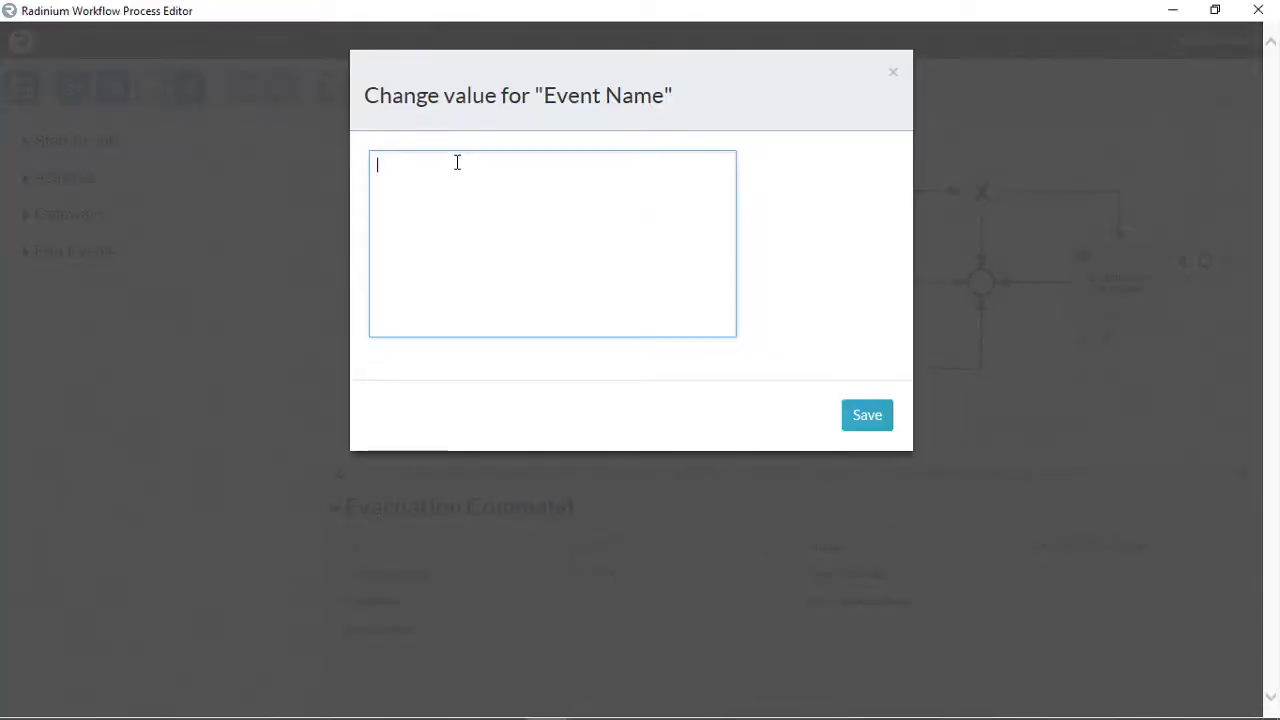
type("EvacuateArea")
left_click(864, 424)
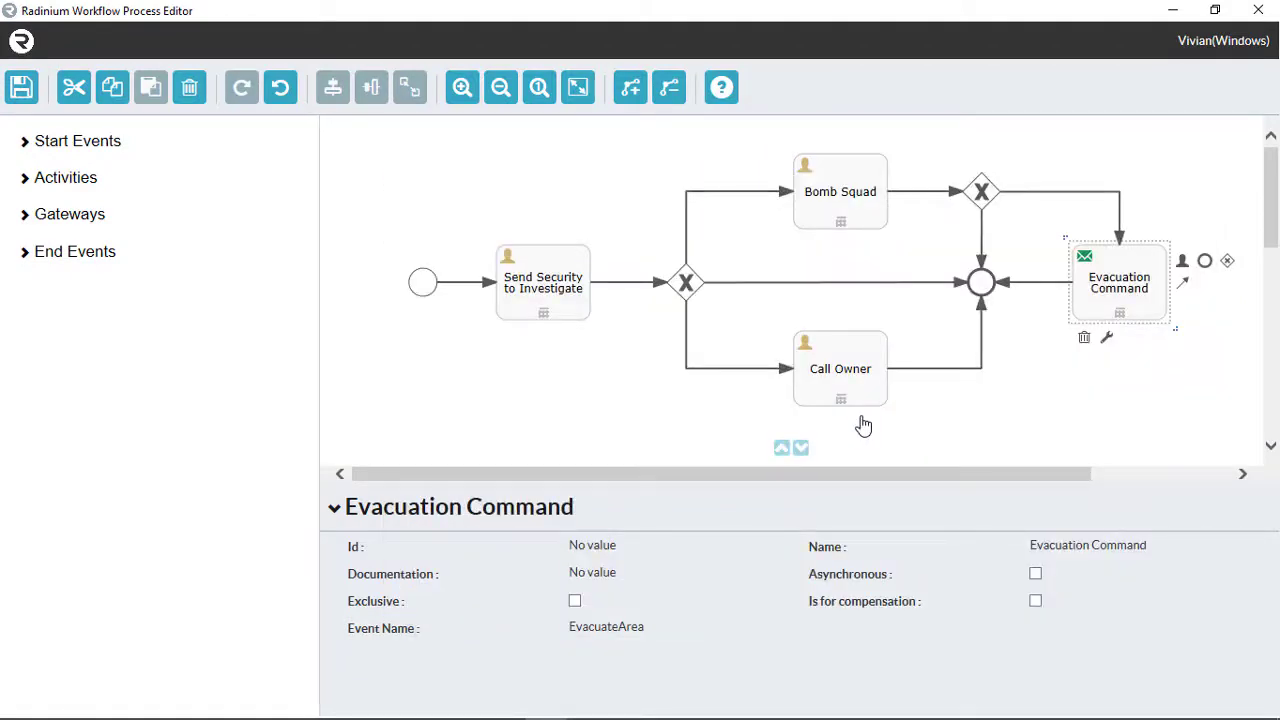
left_click(864, 426)
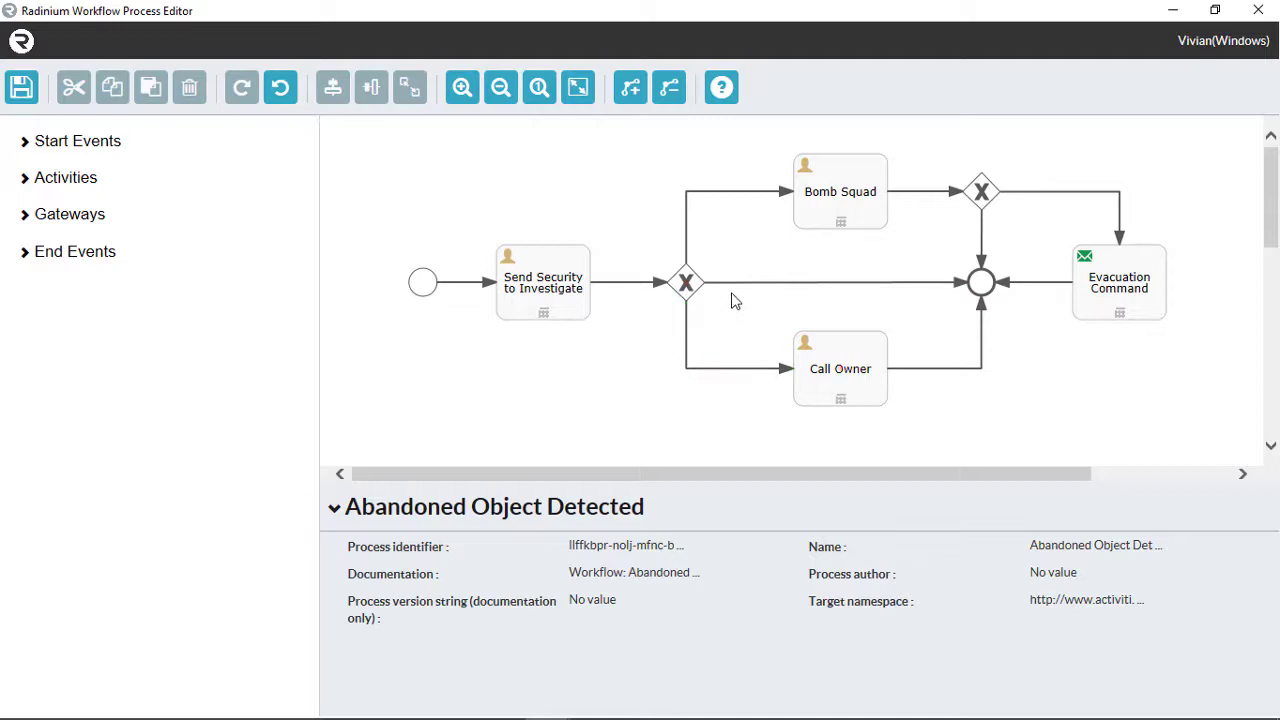
Step: Set the flow condition from the first gateway to Bomb Squad to the Send Security to Investigate form's "Potentially dangerous" outcome
left_click(688, 234)
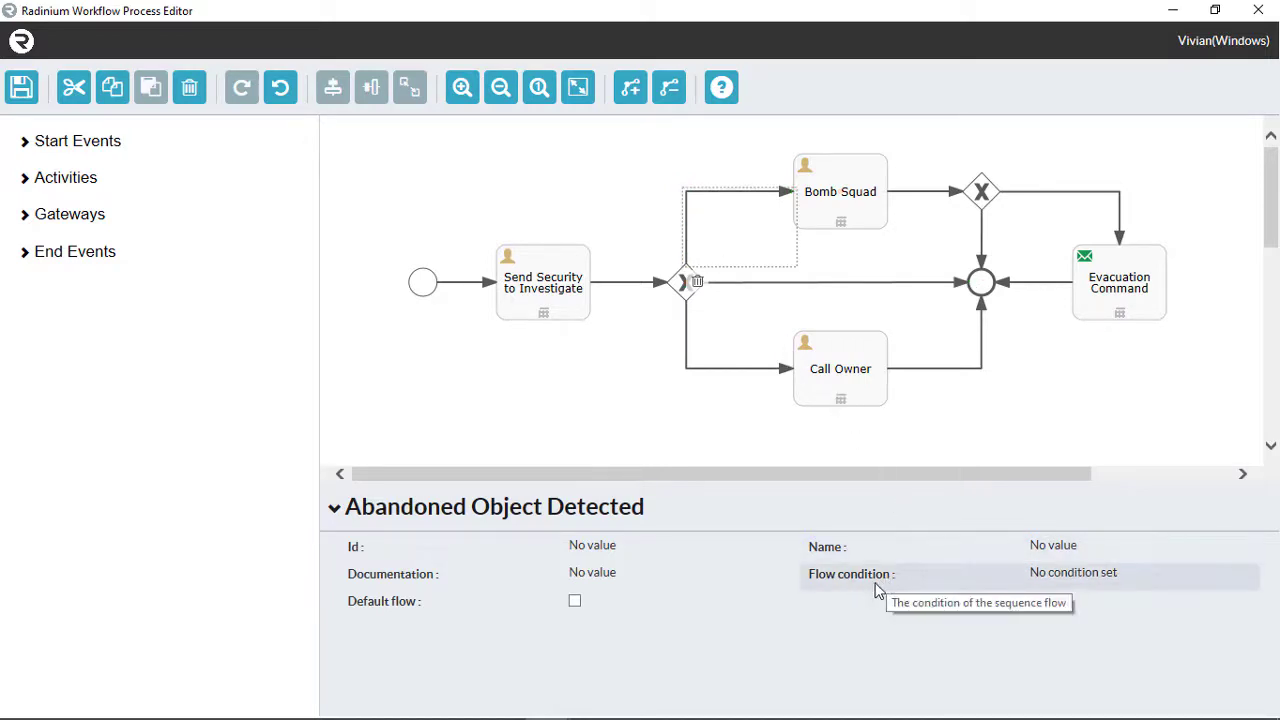
left_click(961, 578)
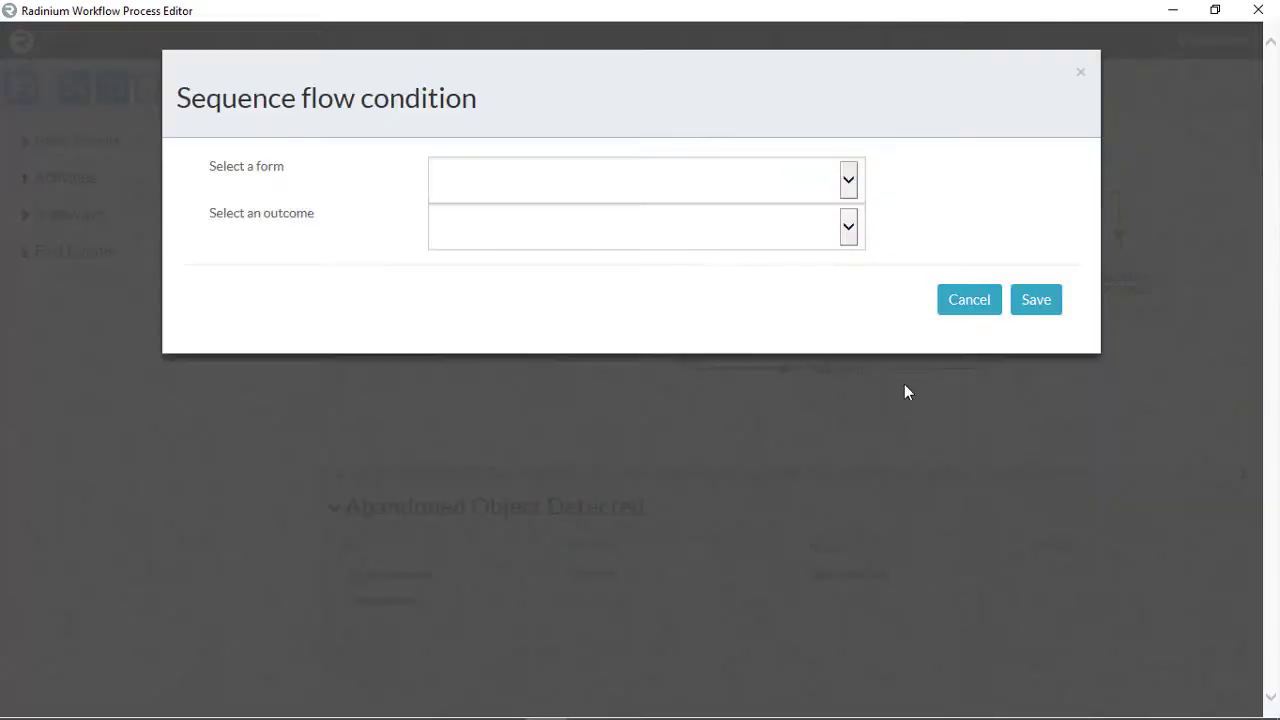
left_click(855, 193)
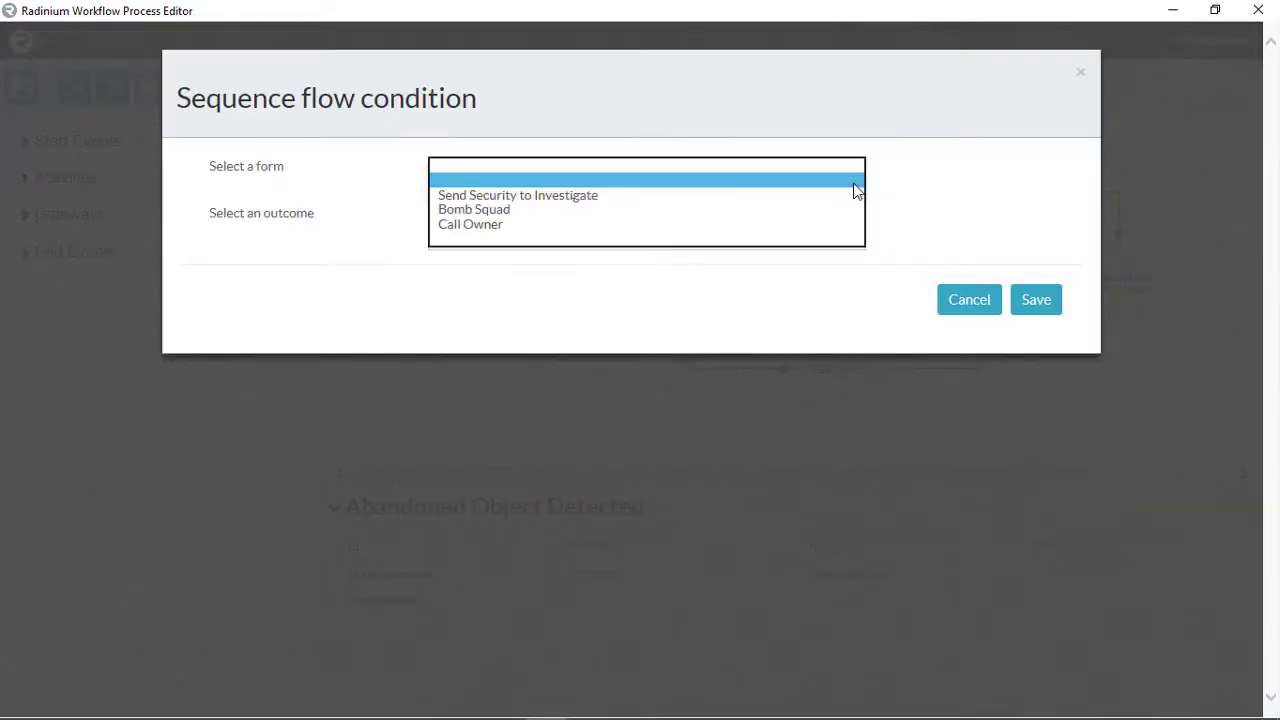
left_click(562, 197)
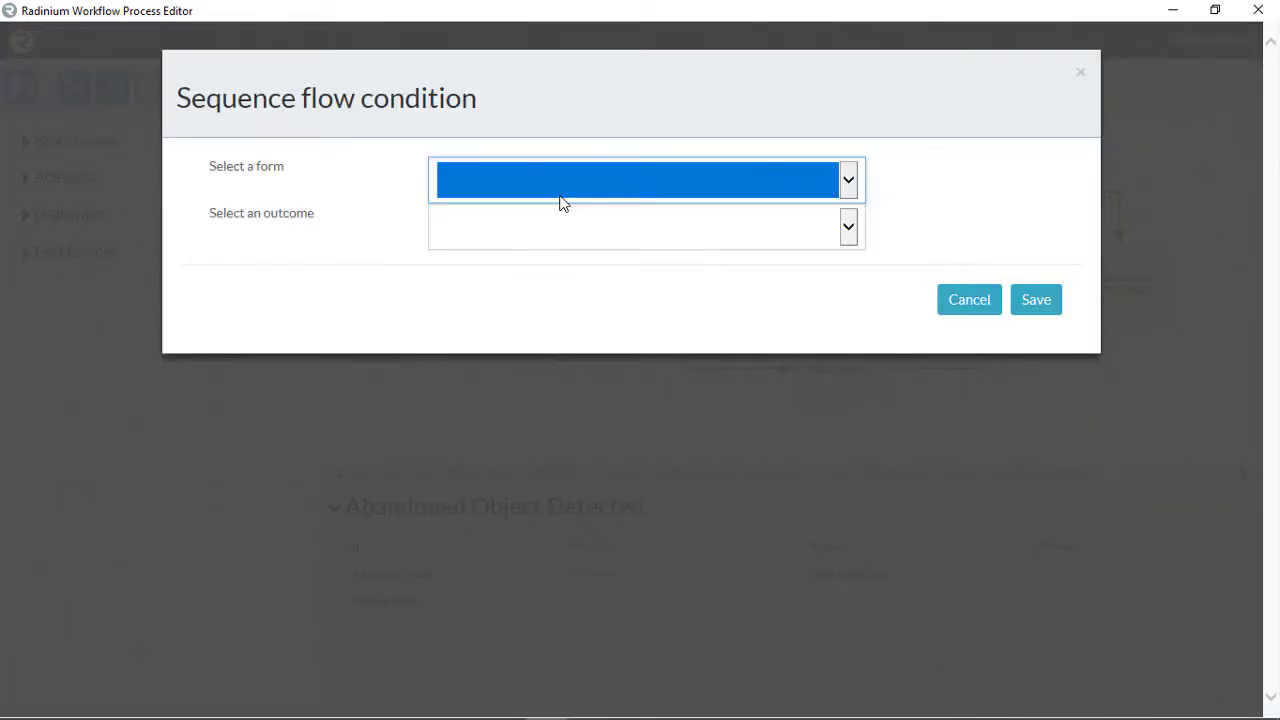
left_click(849, 229)
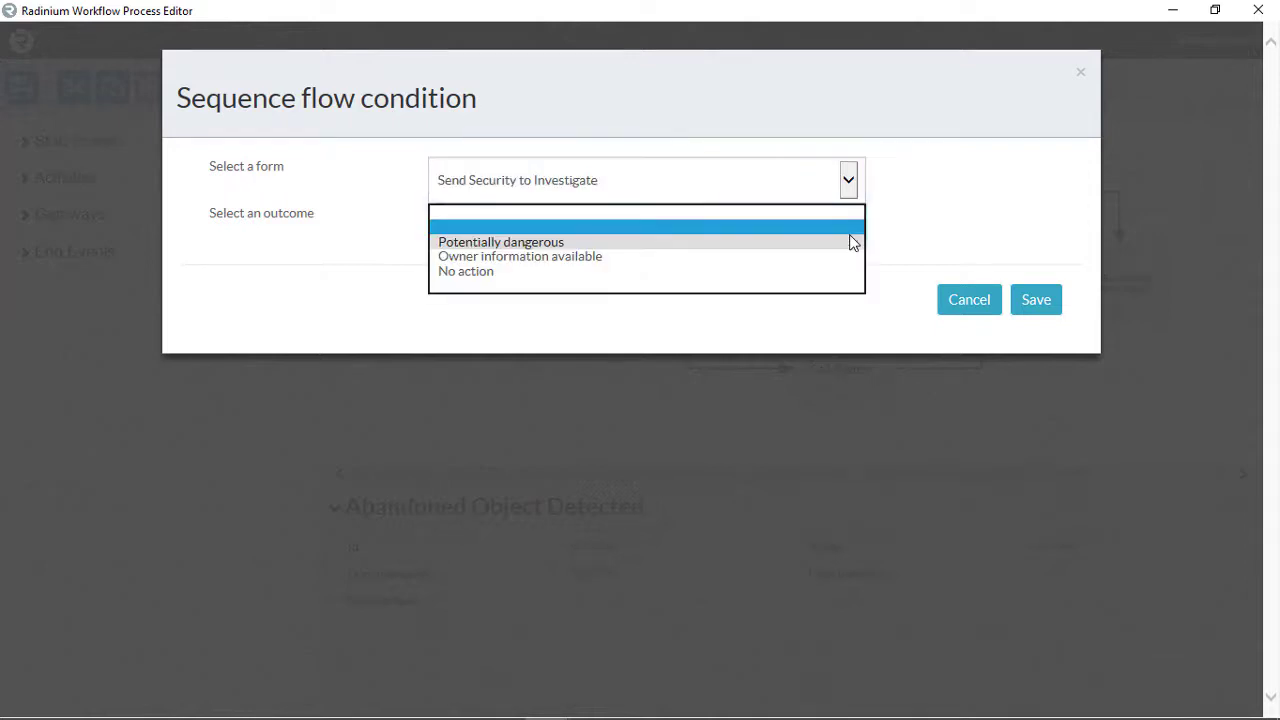
left_click(537, 243)
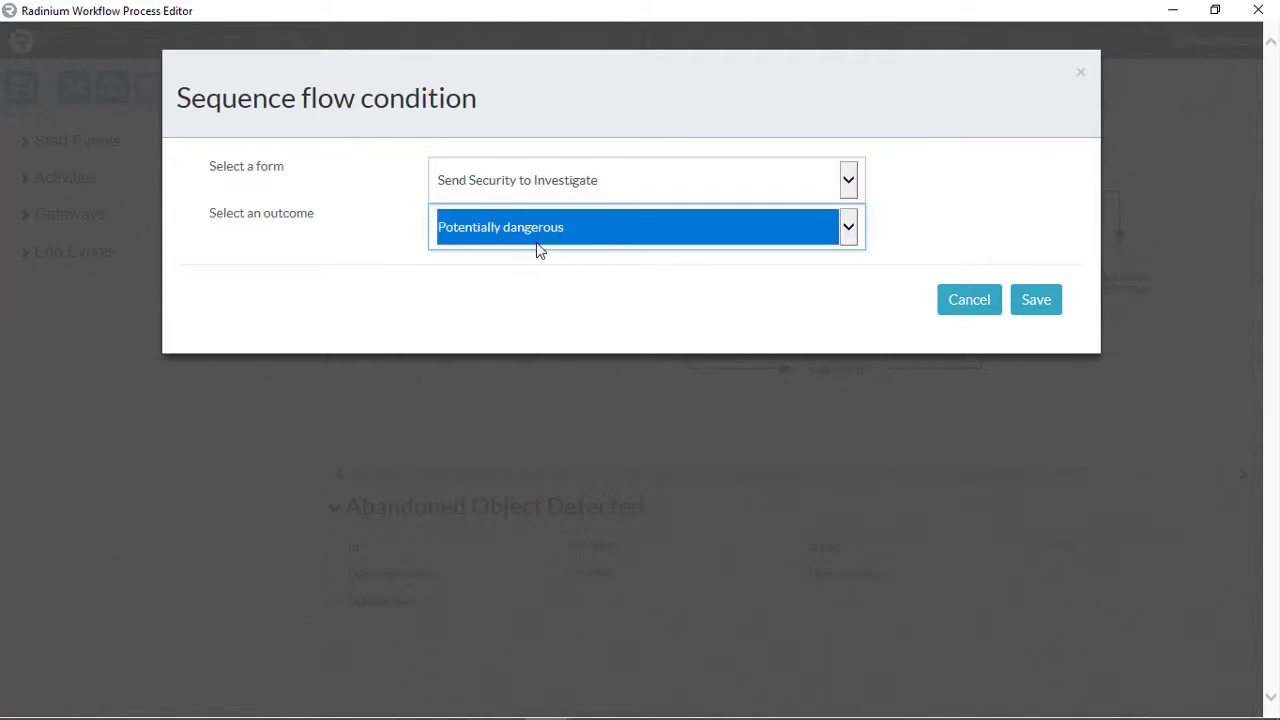
left_click(1036, 303)
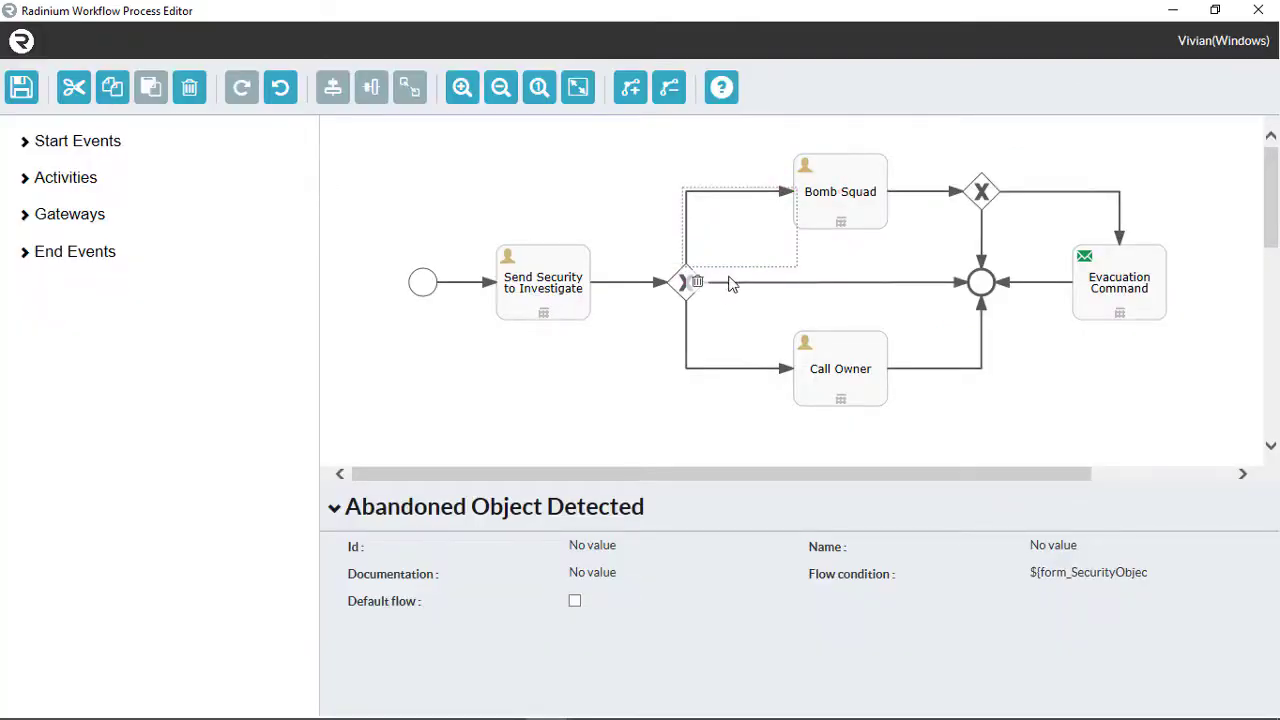
Step: Set the flow condition from the first gateway to Call Owner to the Send Security to Investigate form's "Owner information available" outcome
left_click(761, 370)
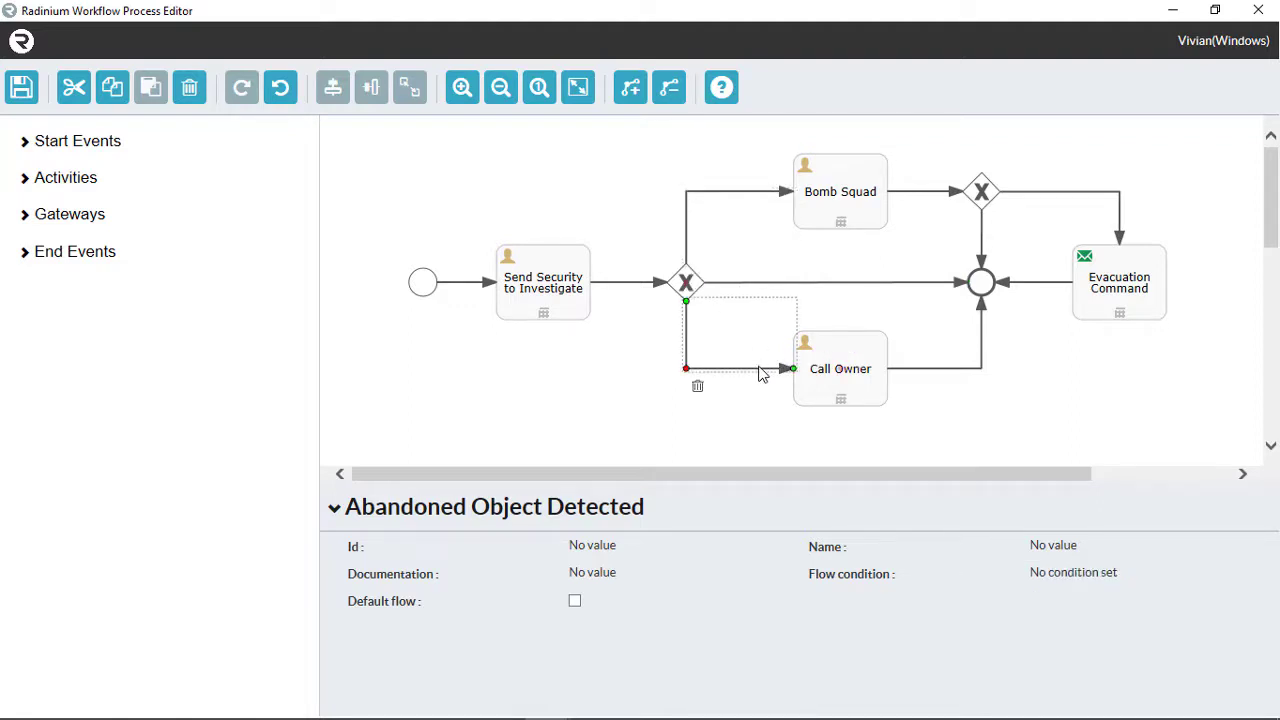
left_click(904, 577)
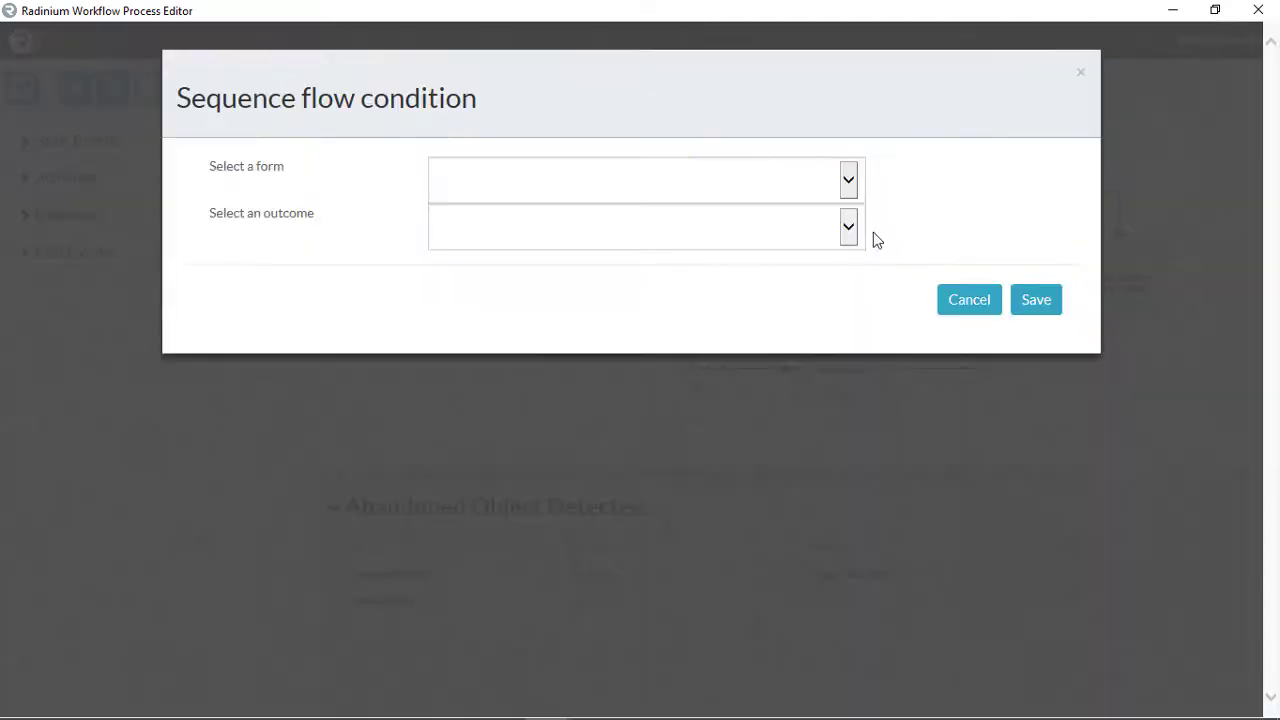
left_click(848, 178)
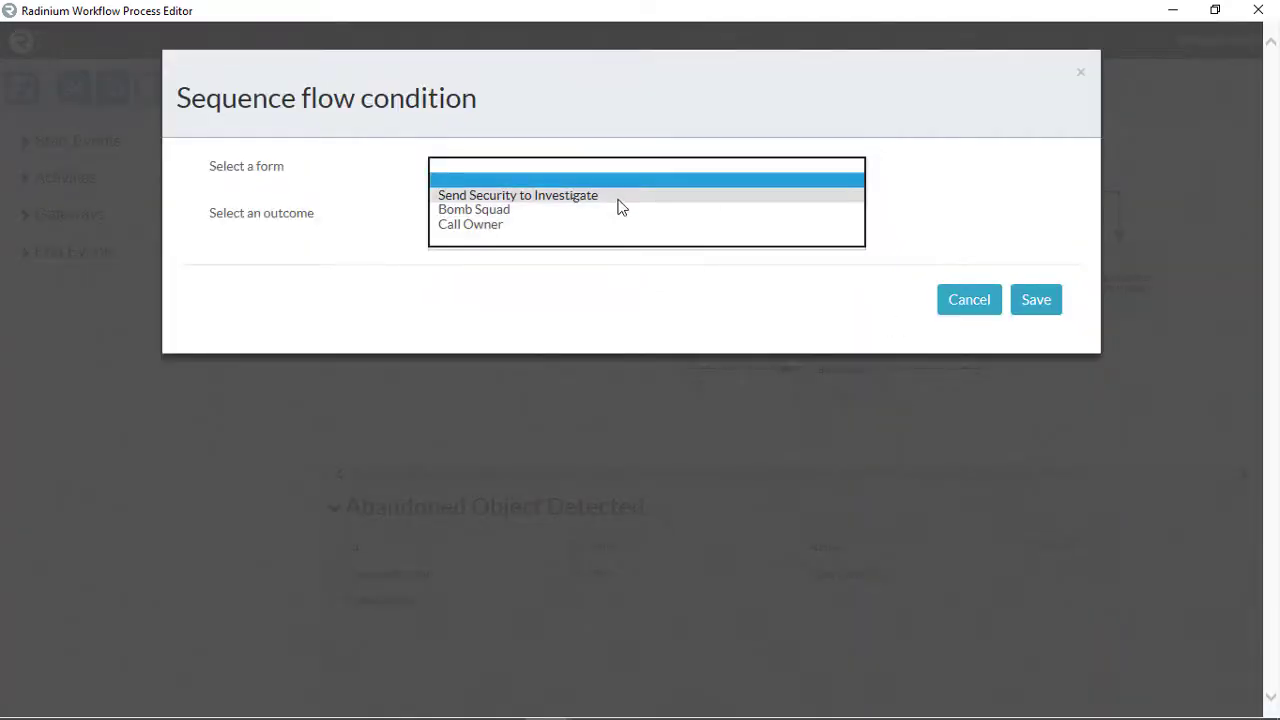
left_click(618, 195)
left_click(852, 238)
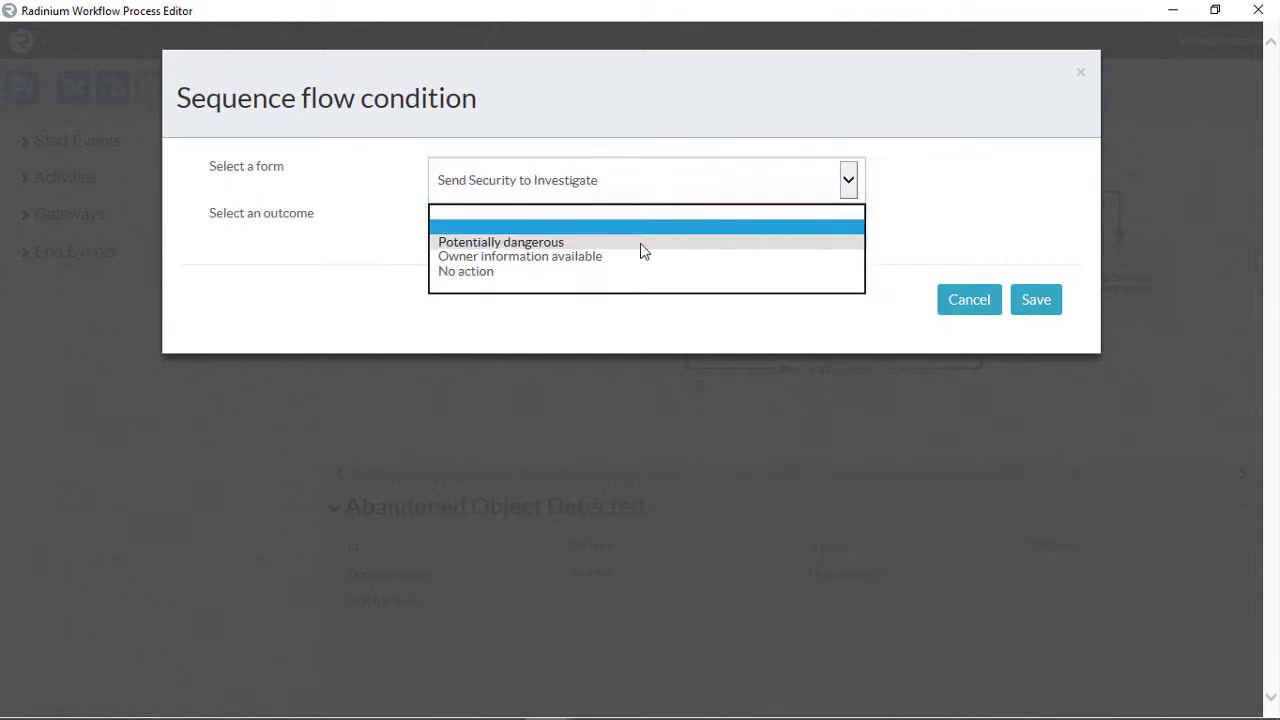
left_click(572, 262)
left_click(1036, 303)
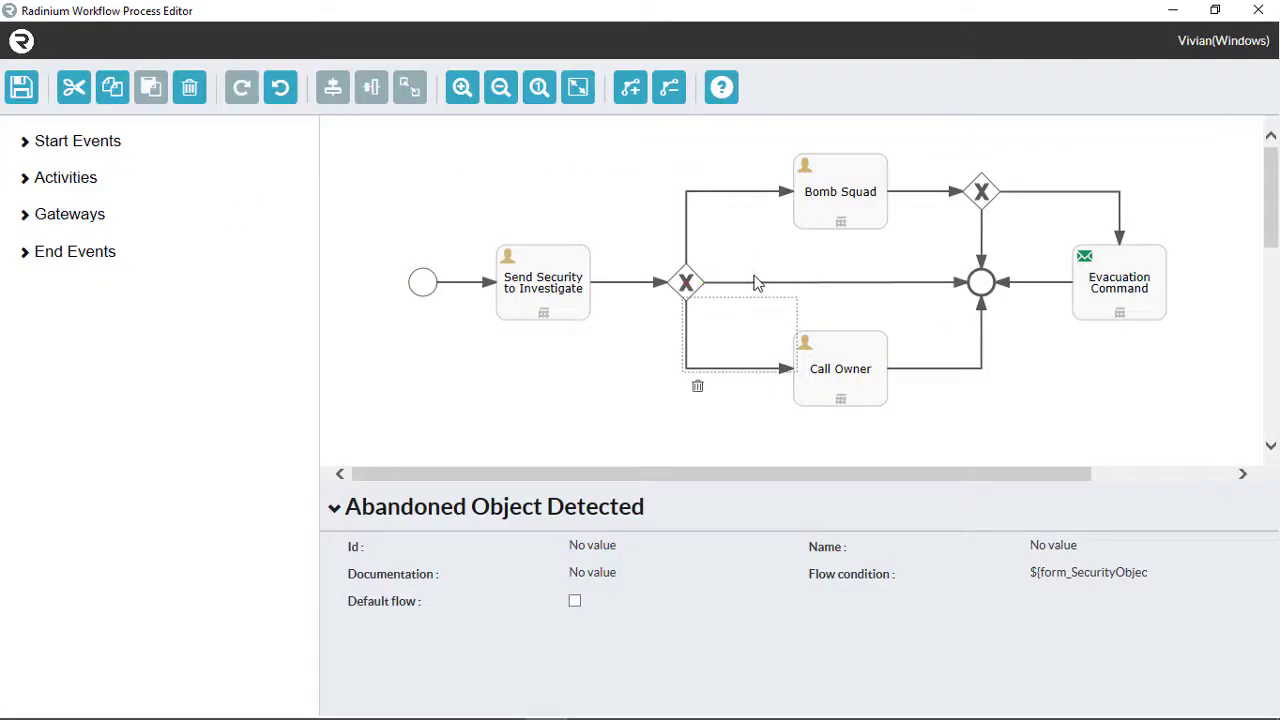
Step: Set the flow condition from the first gateway directly to the end event to the Send Security to Investigate form's "No action" outcome
left_click(757, 287)
left_click(760, 283)
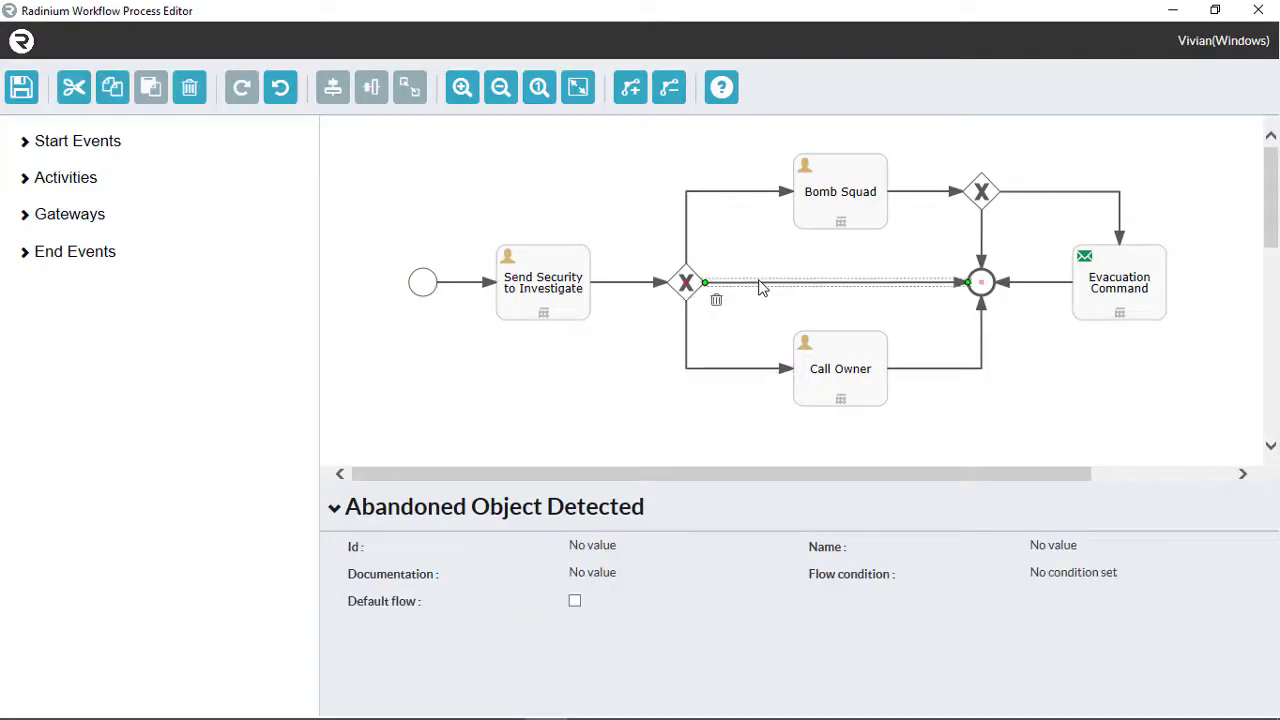
left_click(988, 574)
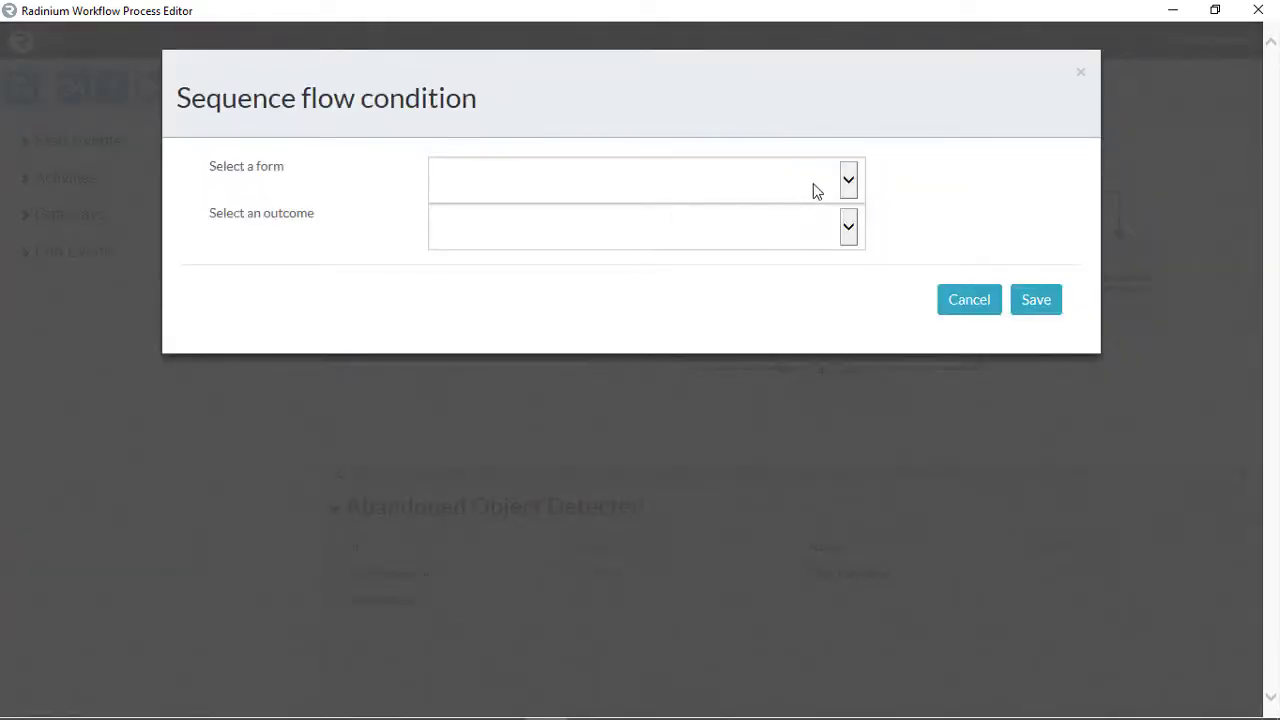
left_click(845, 182)
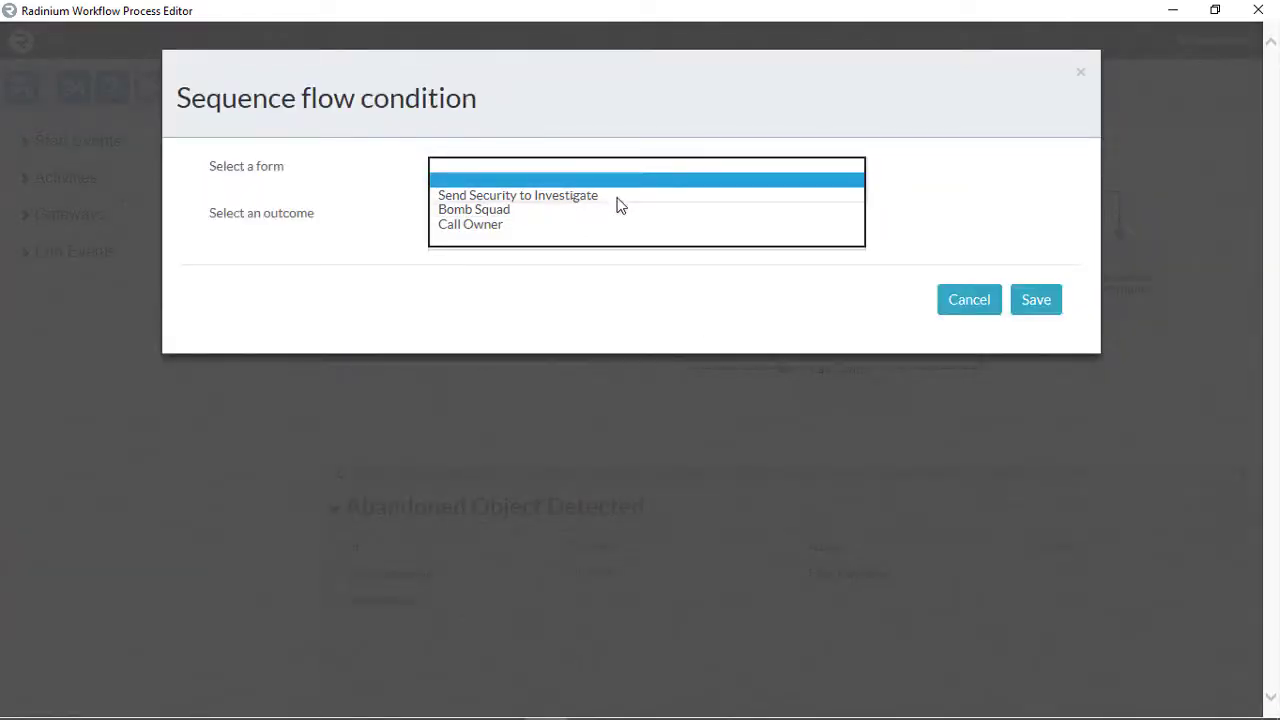
left_click(683, 200)
left_click(711, 231)
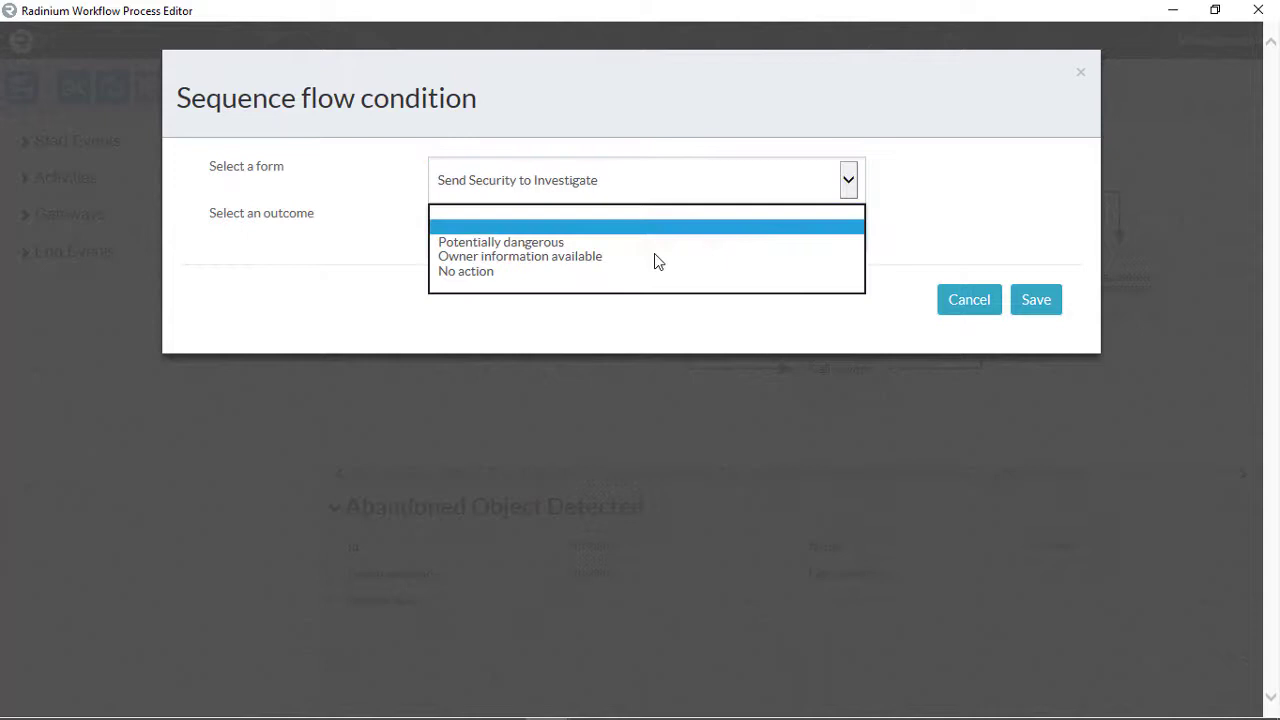
left_click(565, 272)
left_click(1030, 305)
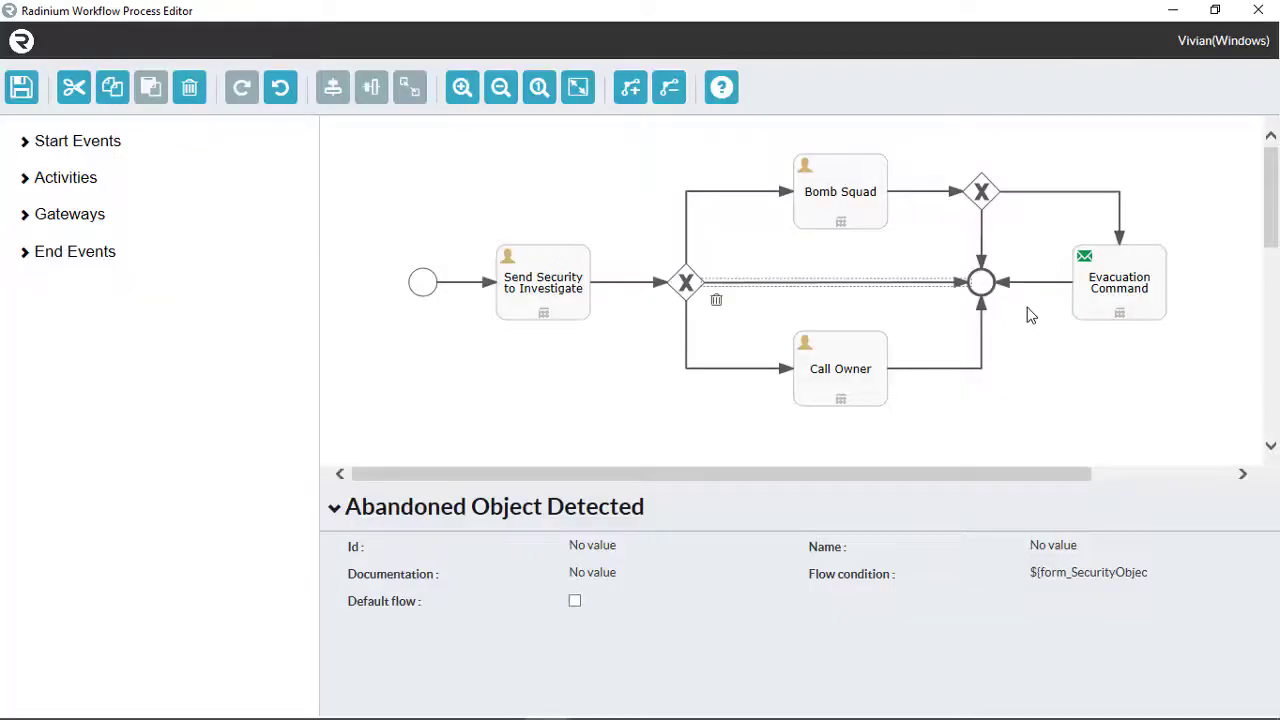
Step: Set the flow condition from the second gateway to Evacuation Command to the Bomb Squad form's "Evacuate area" outcome
left_click(1051, 195)
left_click(1051, 195)
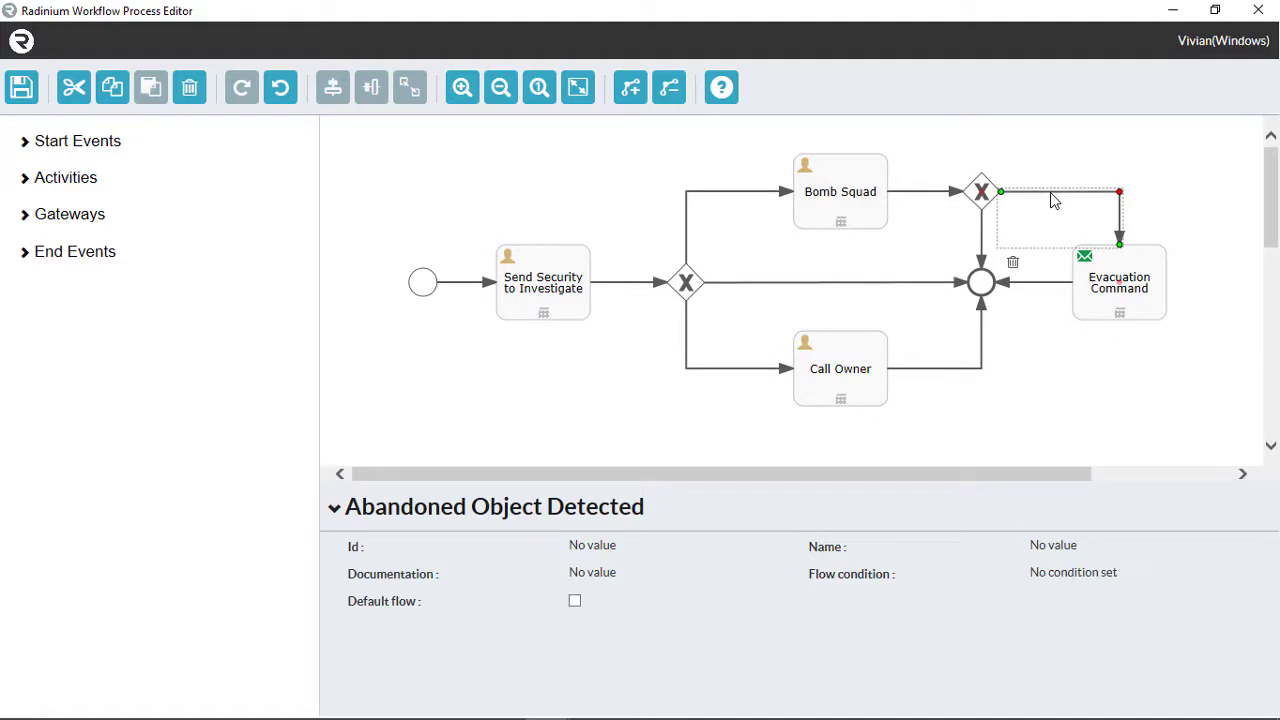
left_click(882, 577)
left_click(851, 170)
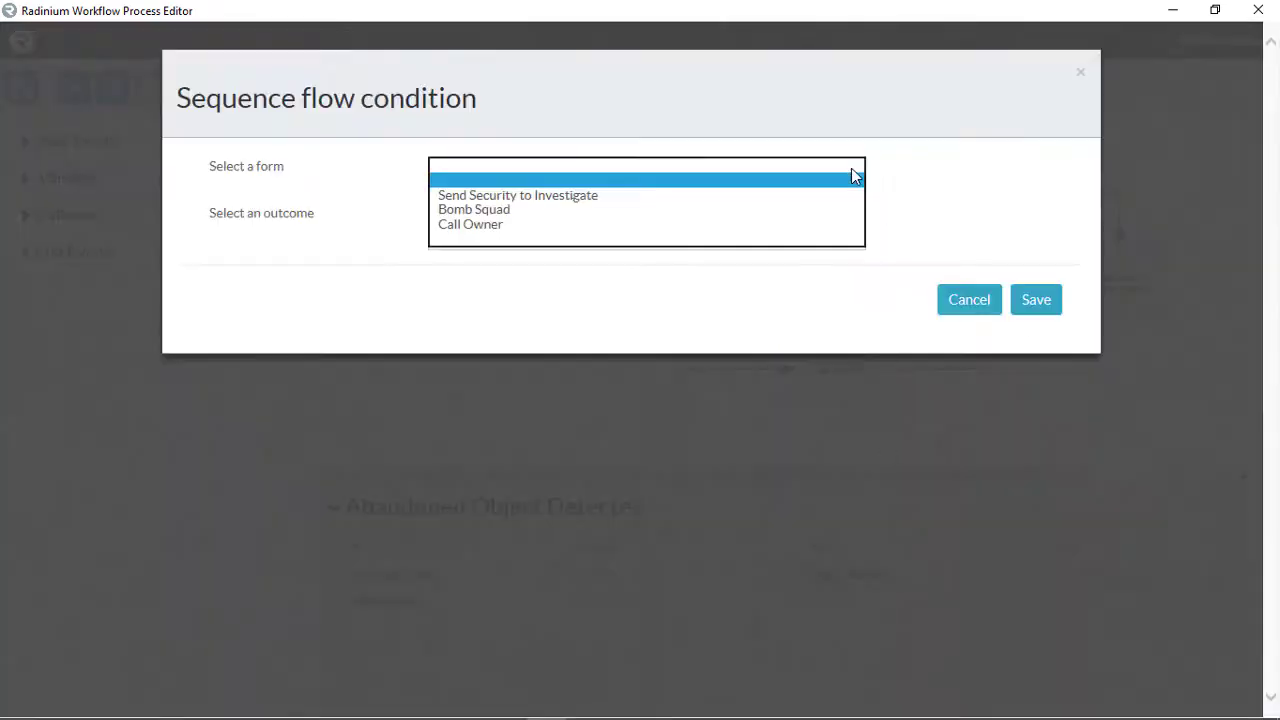
left_click(600, 209)
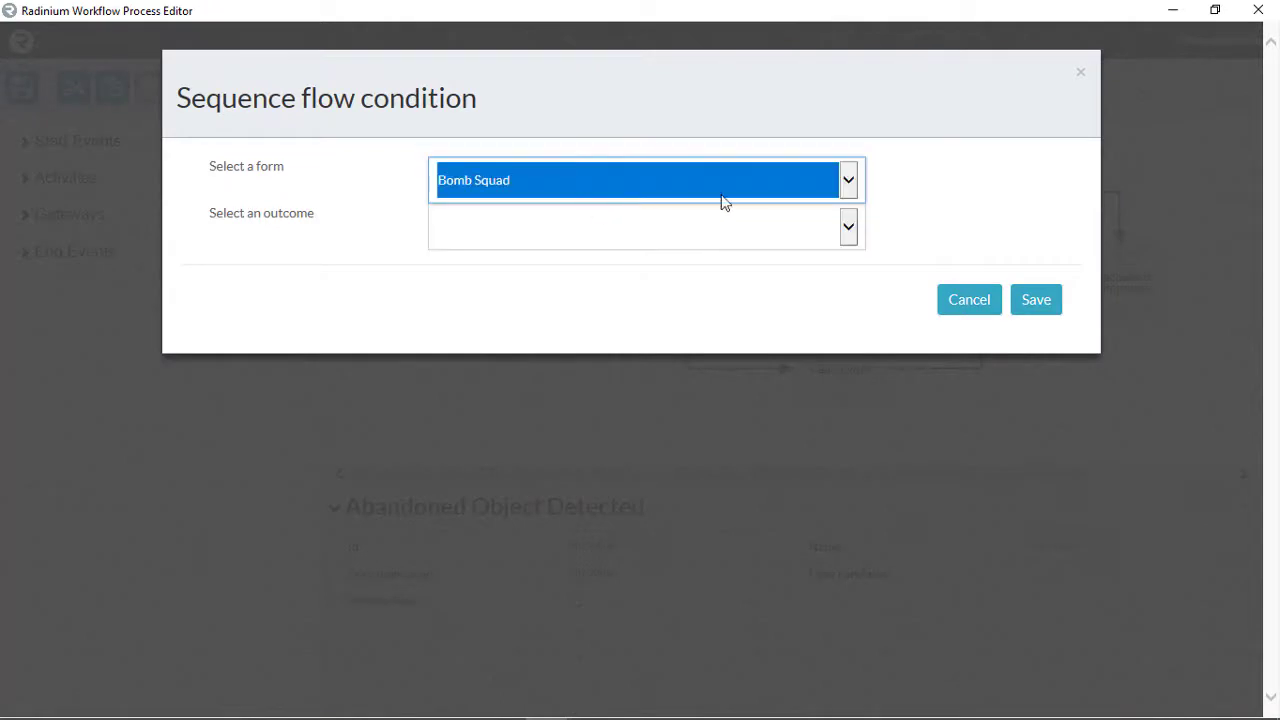
left_click(848, 229)
left_click(645, 243)
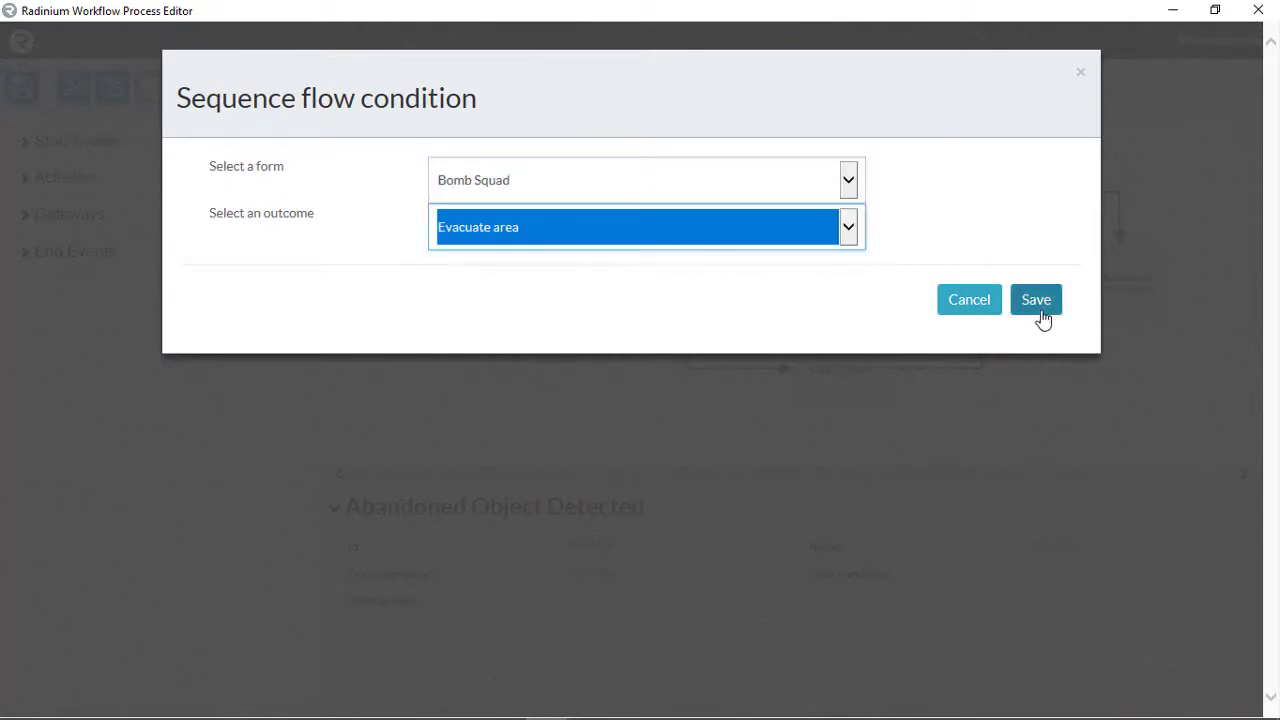
left_click(1045, 310)
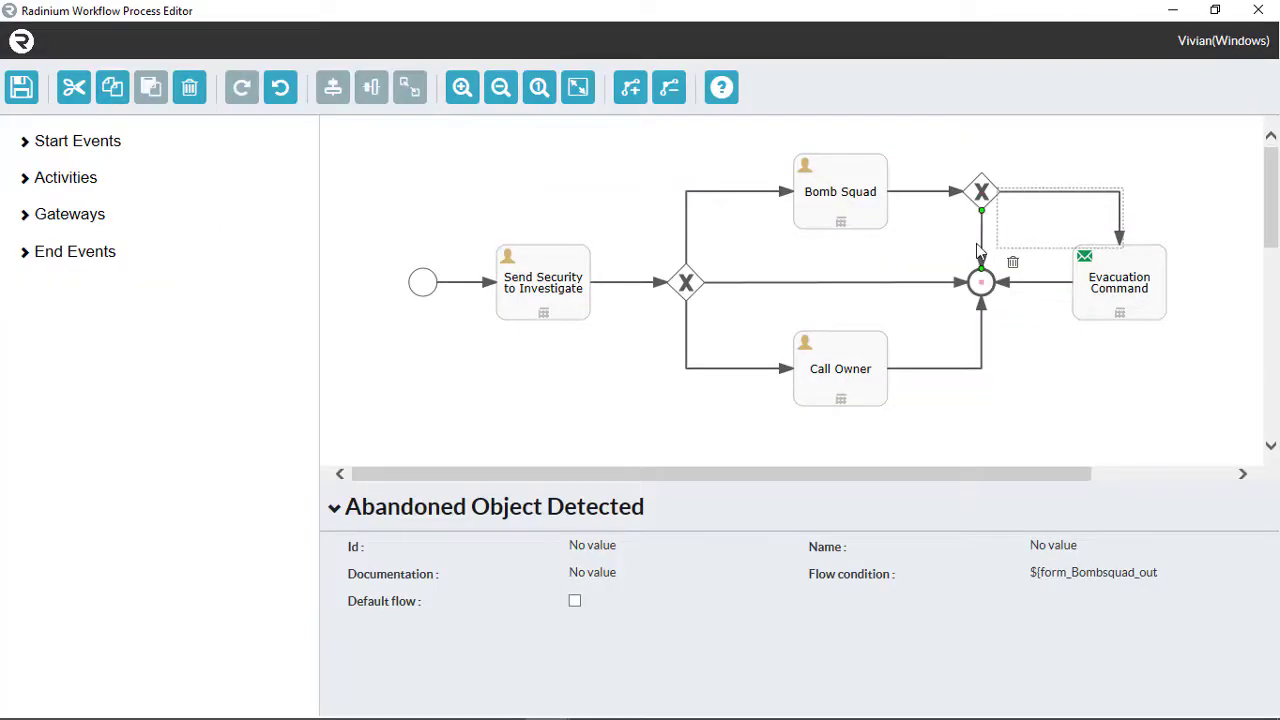
Step: Set the second gateway's flow to the end event to Bomb Squad's "Do not evacuate" outcome, then save the model and close the editor
left_click(976, 243)
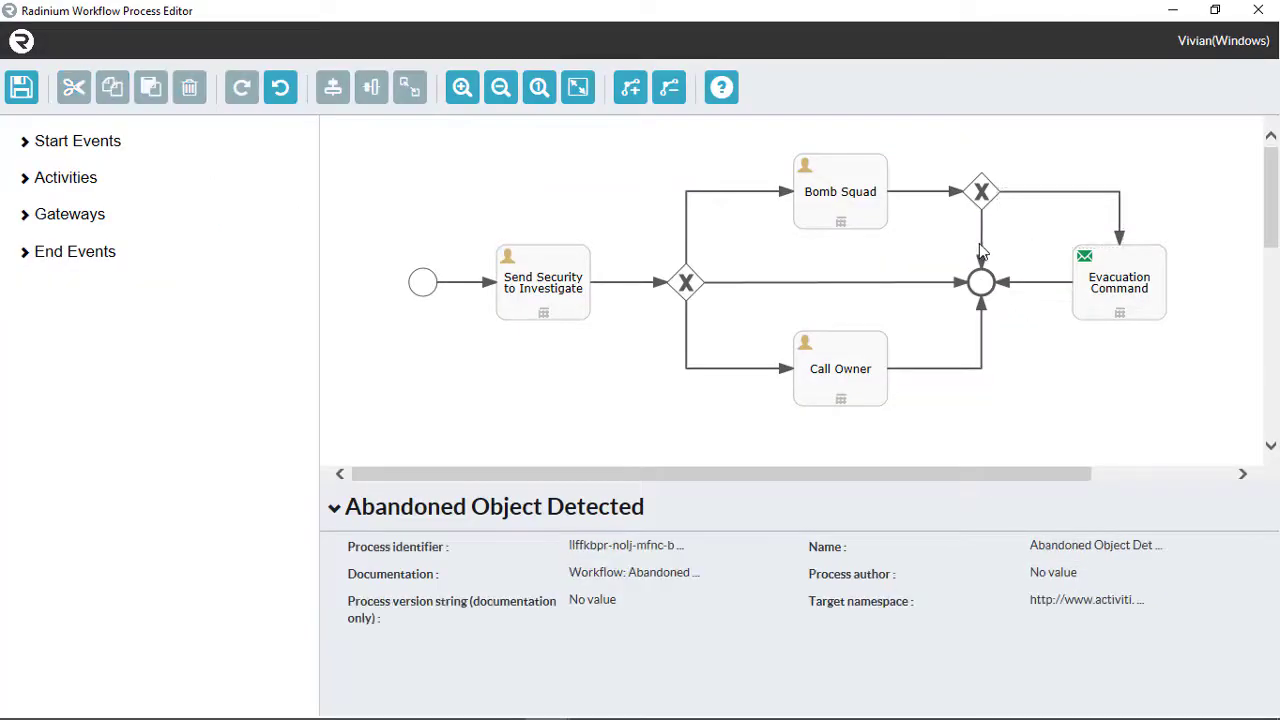
left_click(982, 247)
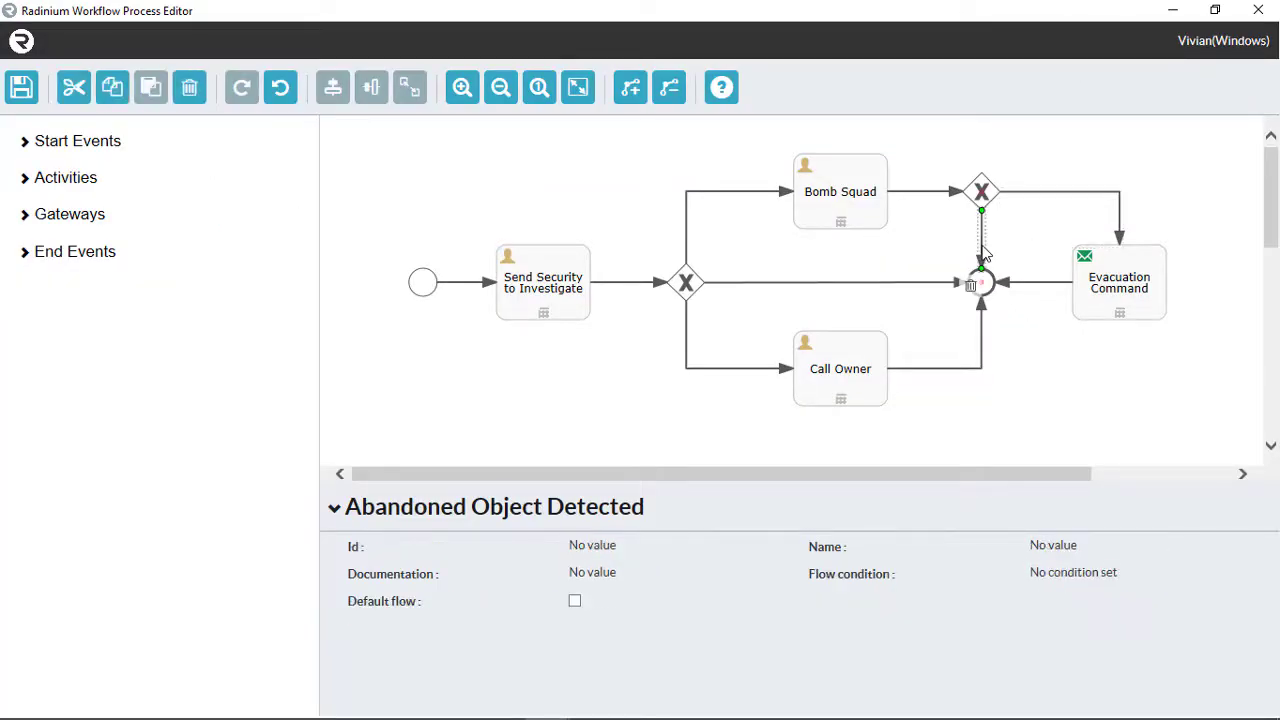
left_click(877, 574)
left_click(848, 182)
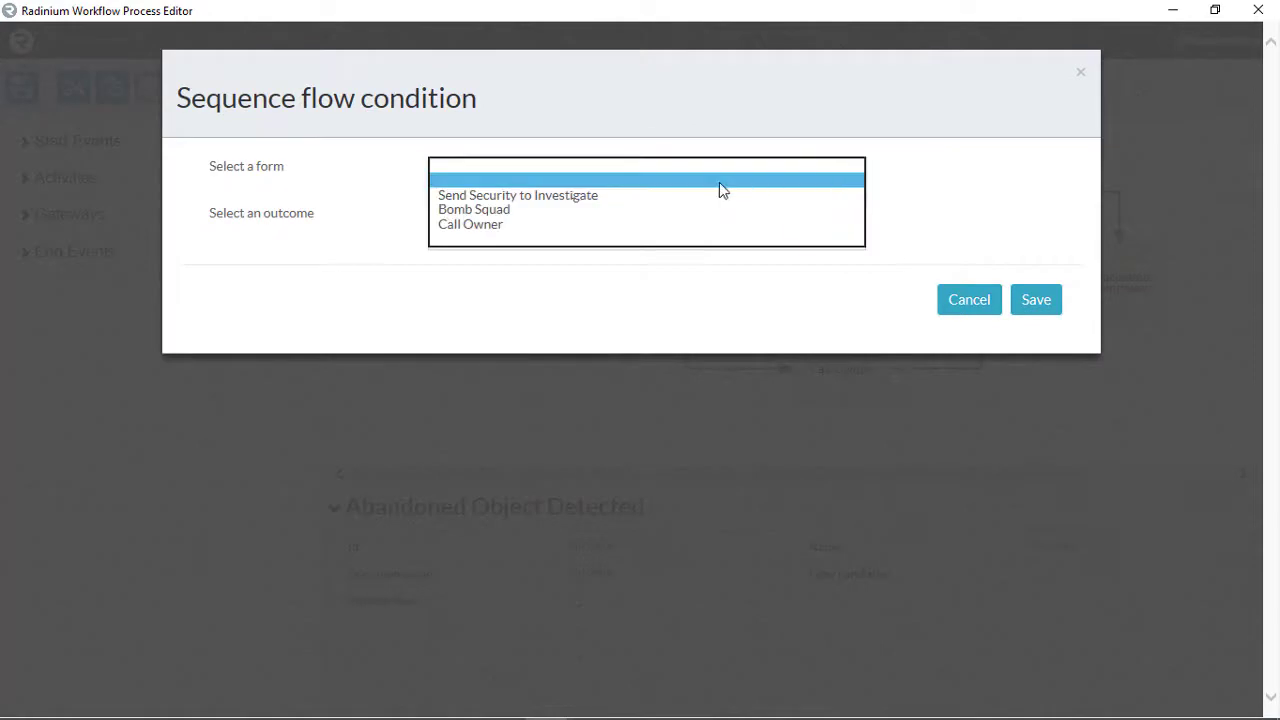
left_click(580, 211)
left_click(850, 228)
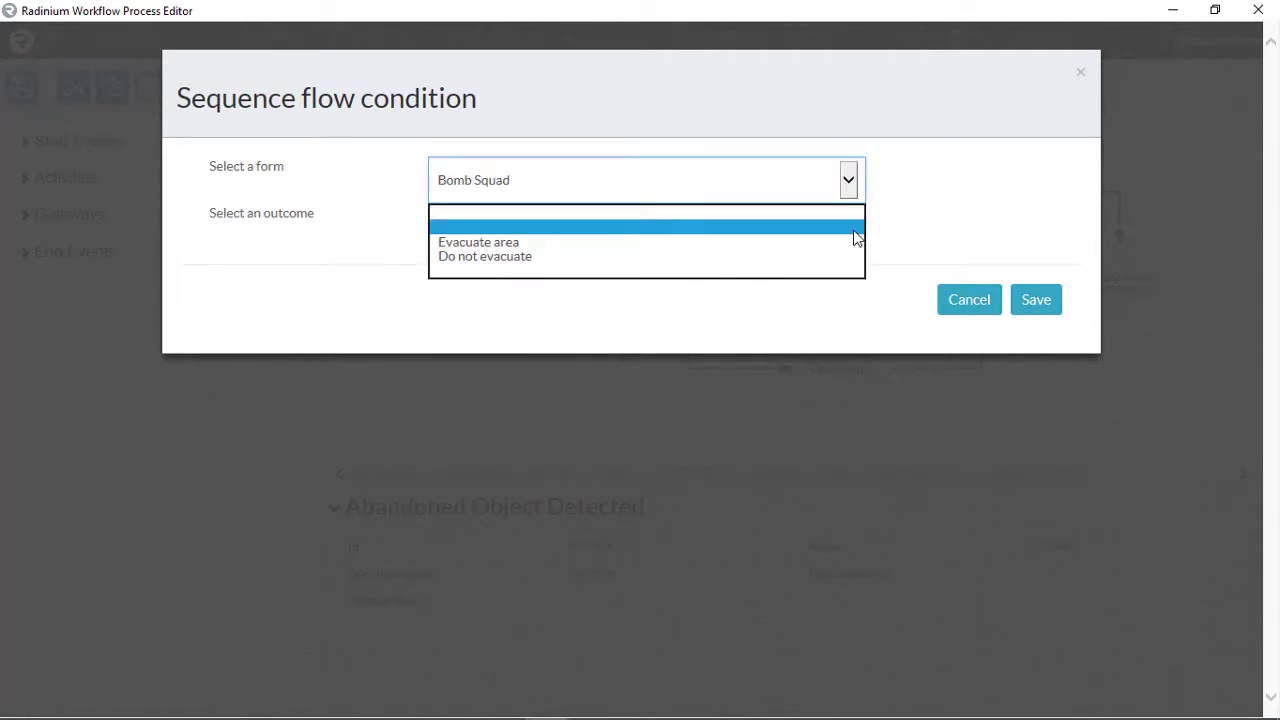
left_click(552, 256)
left_click(1030, 304)
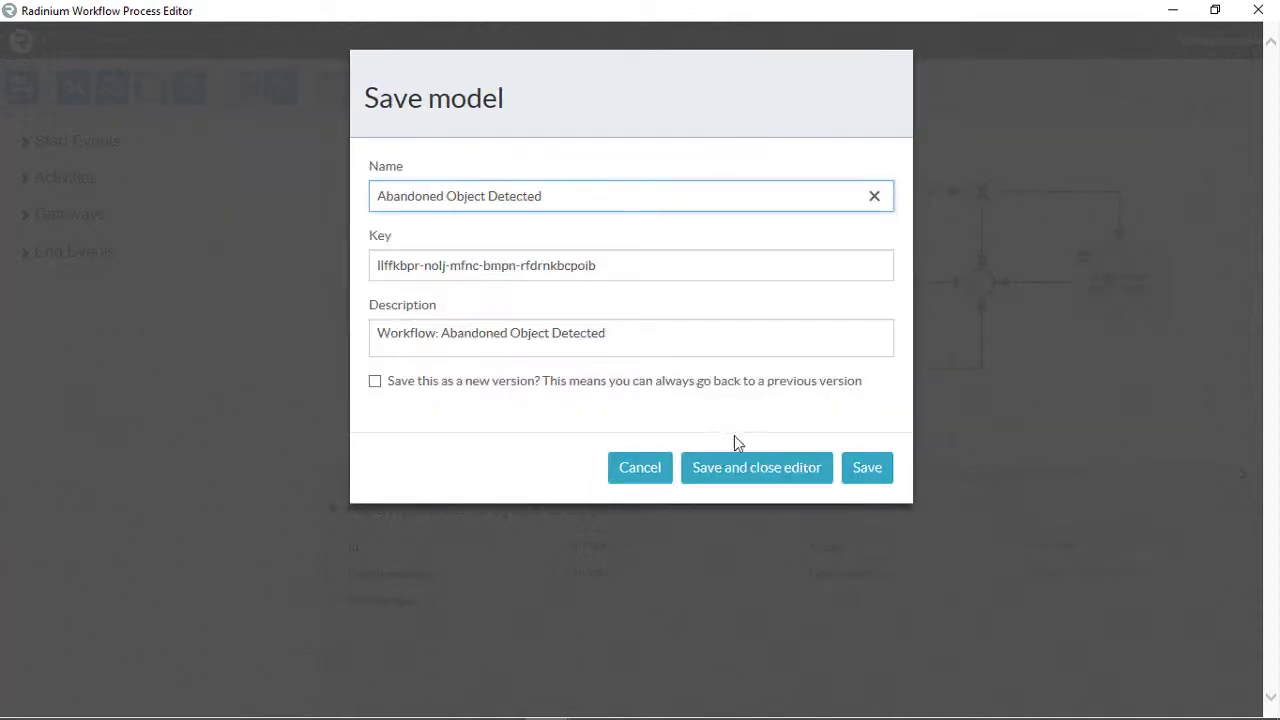
left_click(750, 469)
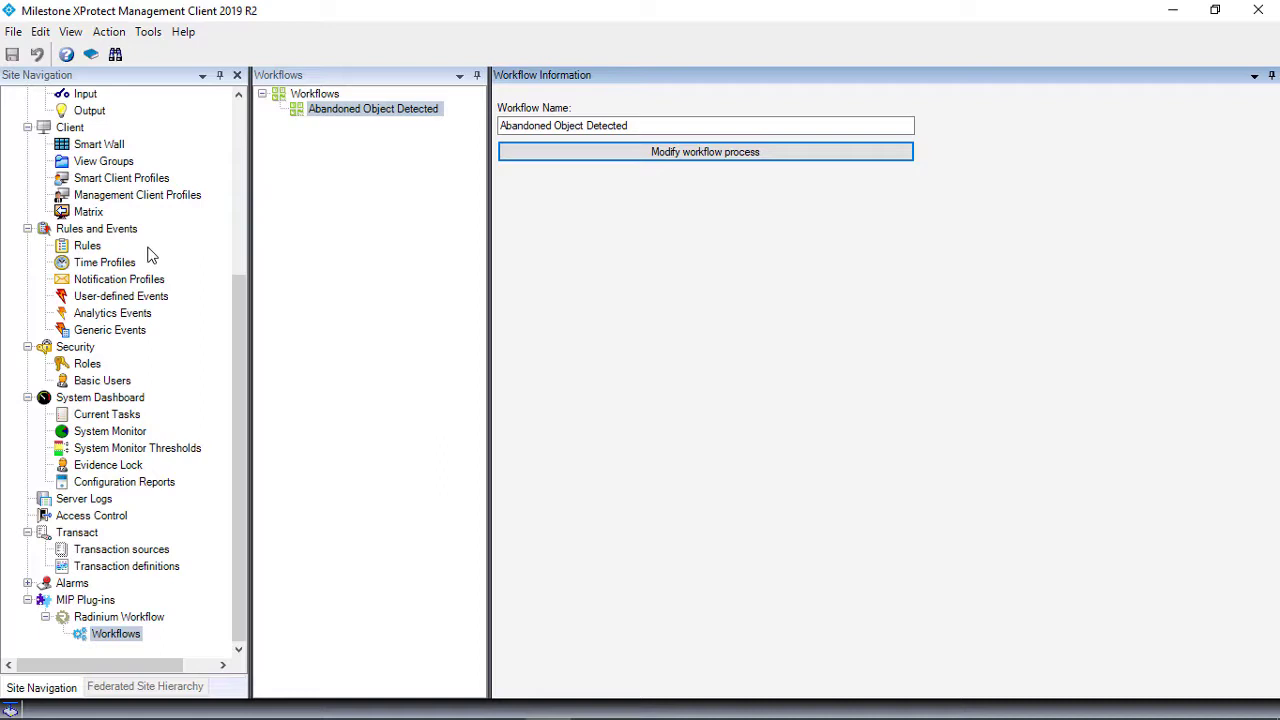
Step: Add a user-defined event named "Abandoned" in the XProtect Management Client
left_click(128, 297)
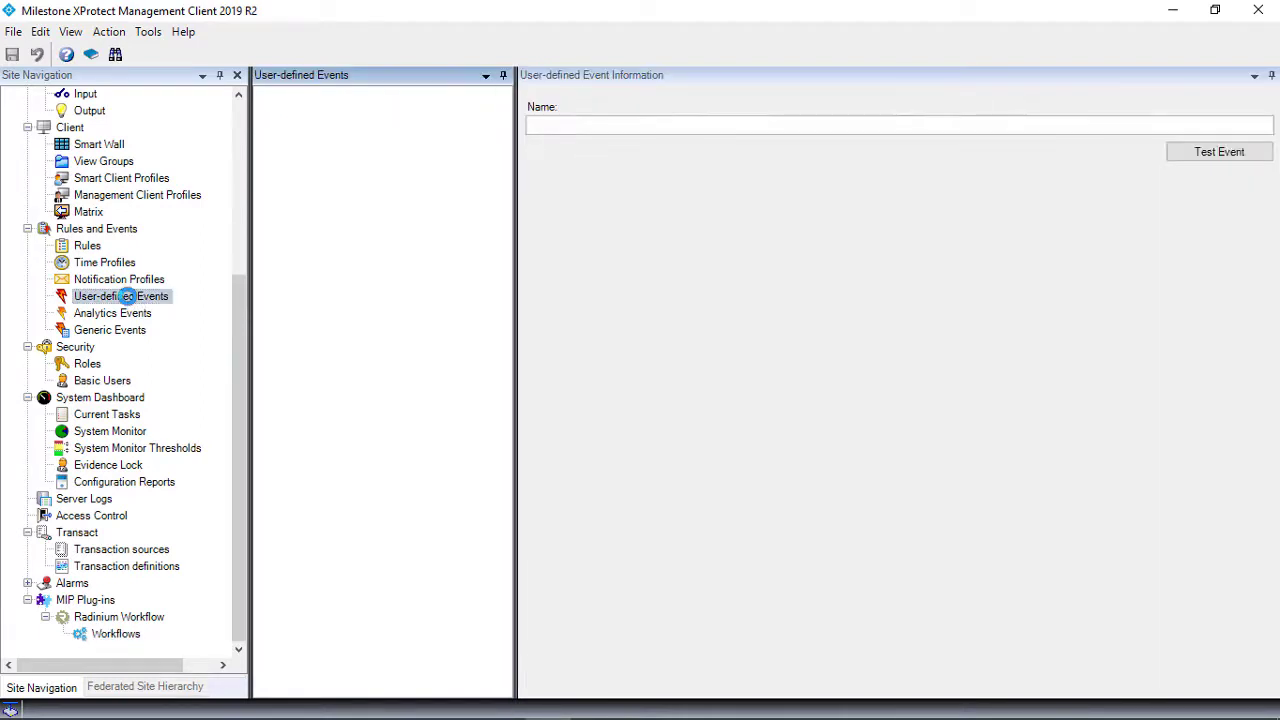
right_click(308, 98)
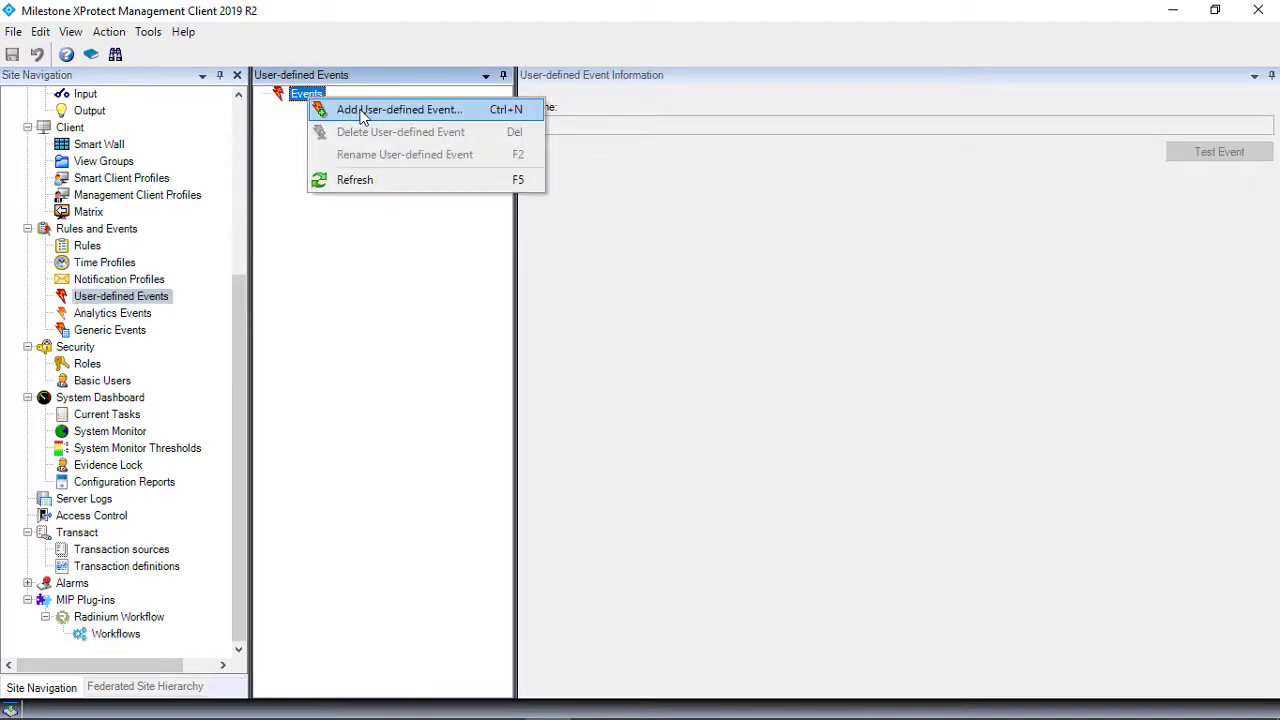
left_click(392, 110)
type("A")
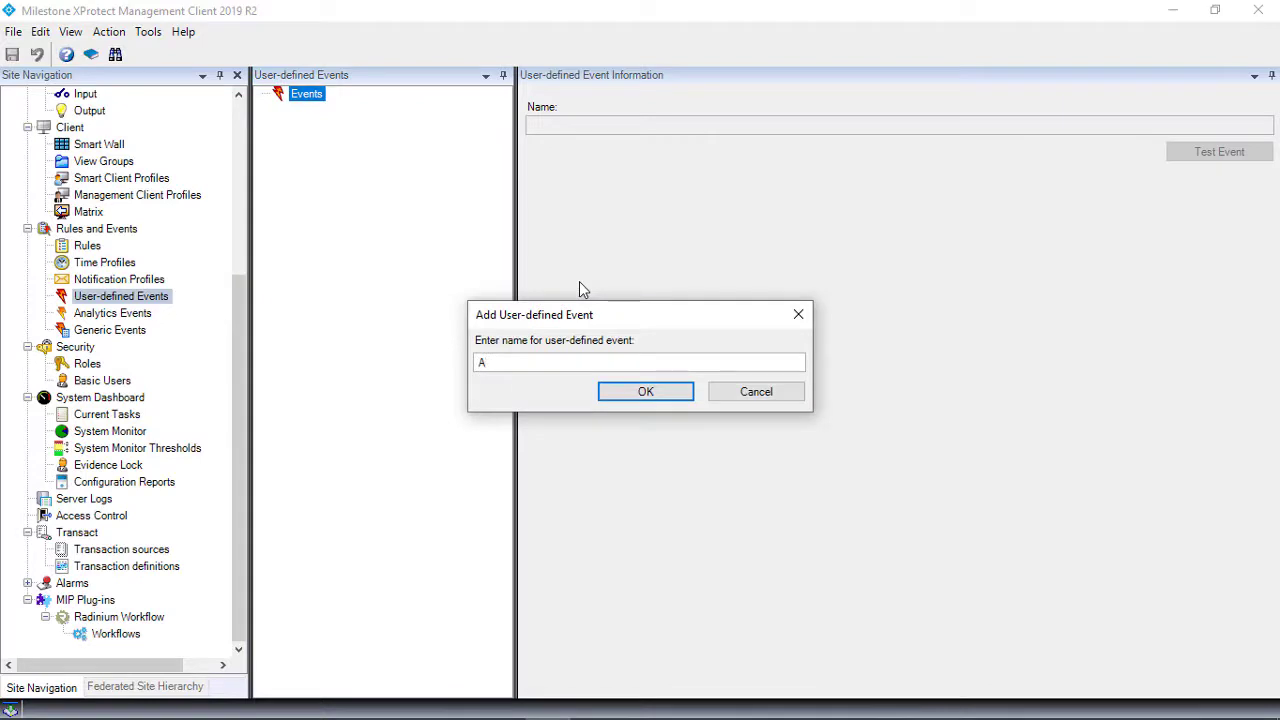
type("bandoned")
left_click(660, 391)
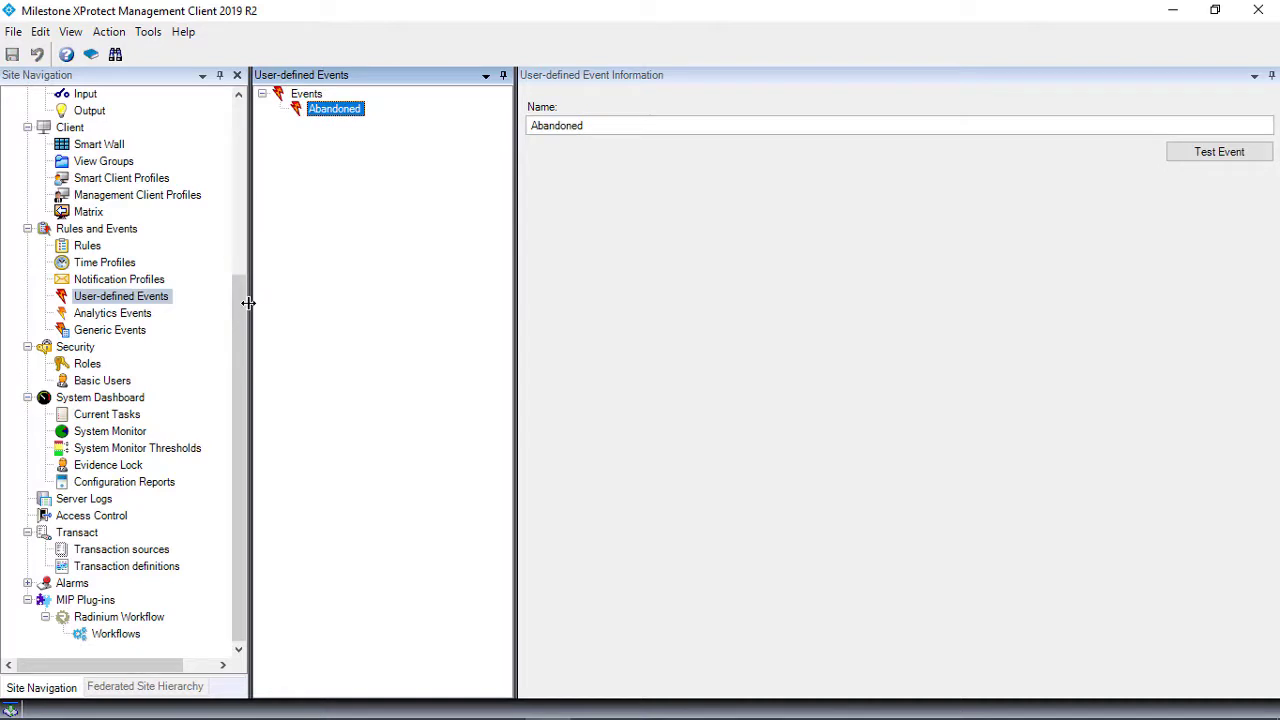
Step: Add a new rule that performs an action on the external user-defined event "Abandoned"
left_click(86, 246)
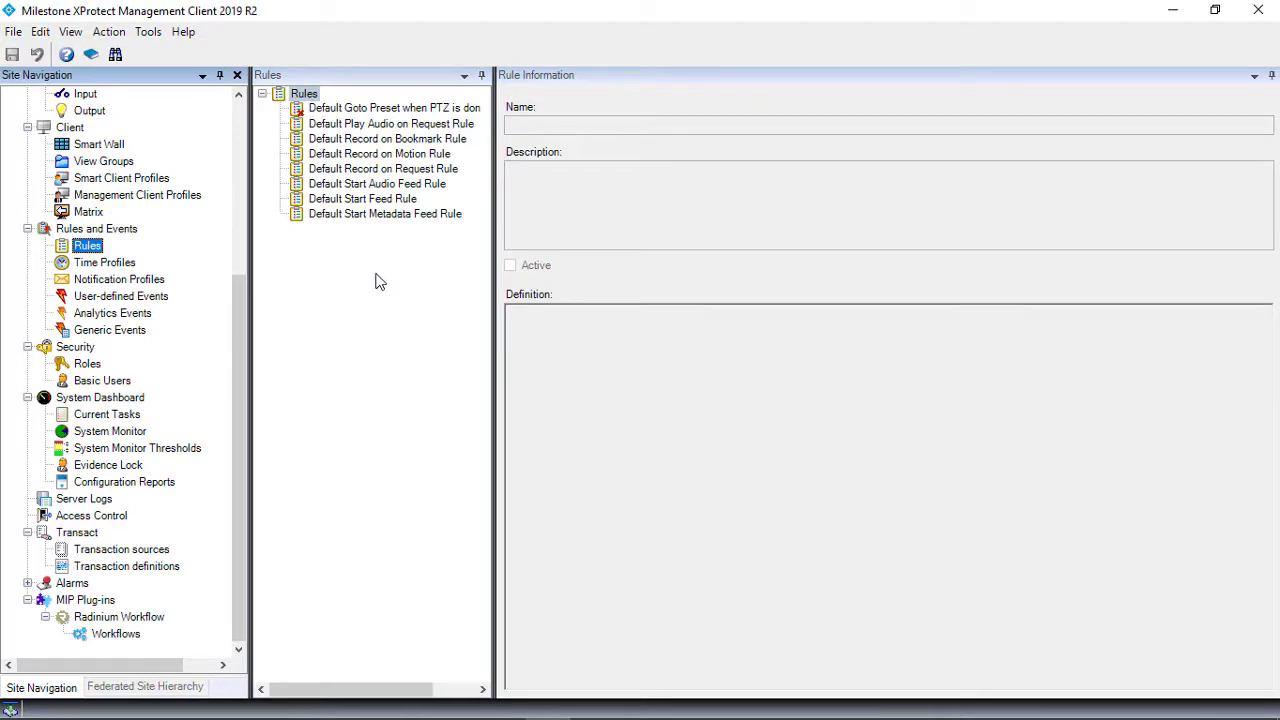
right_click(336, 263)
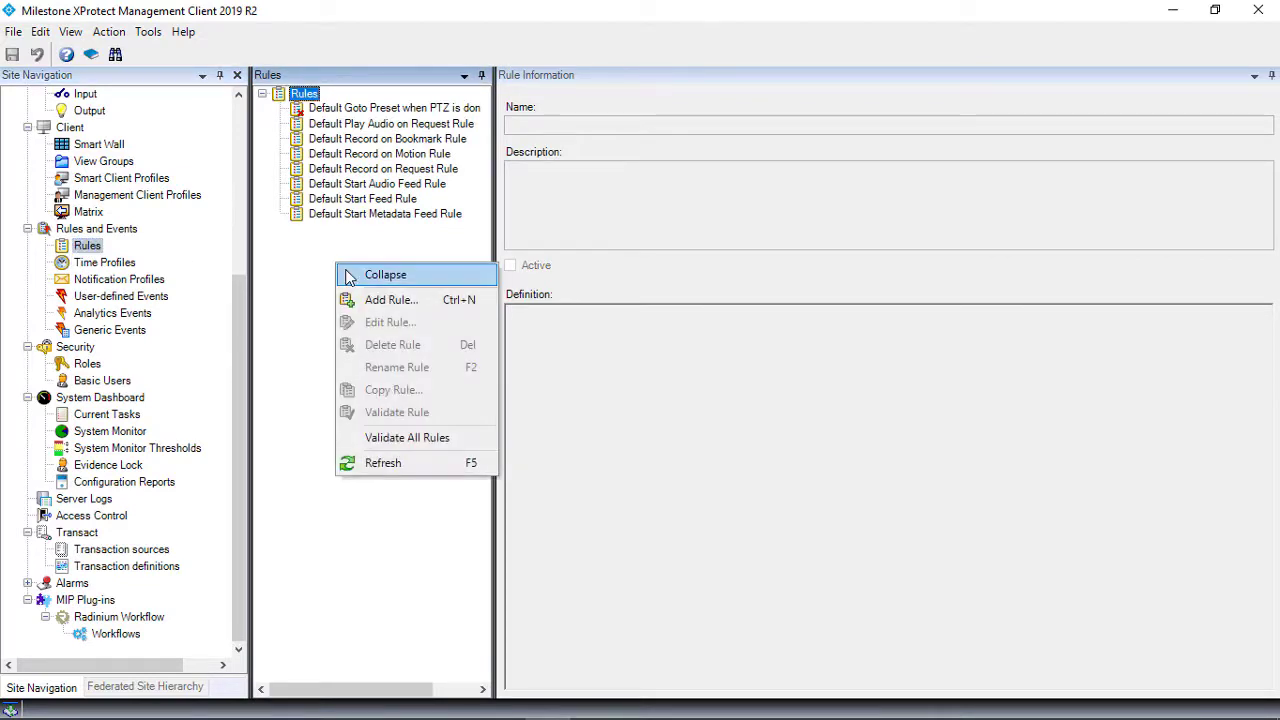
left_click(395, 300)
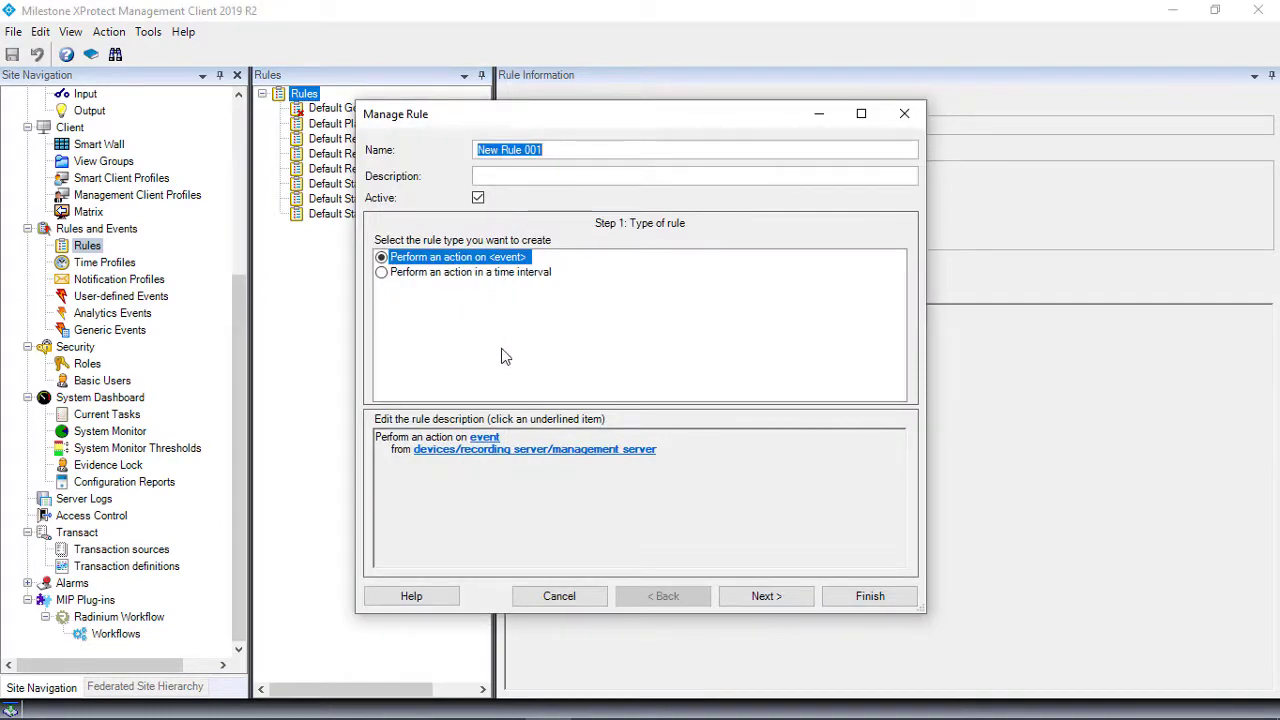
left_click(487, 439)
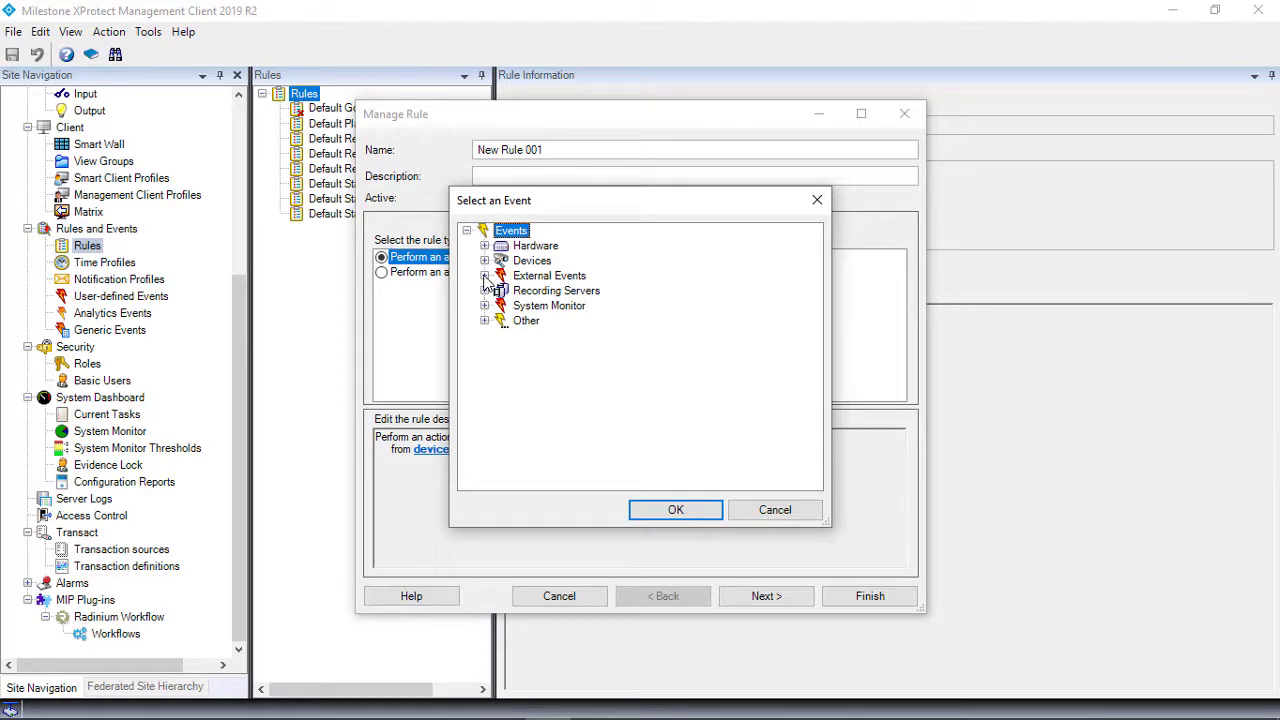
left_click(485, 276)
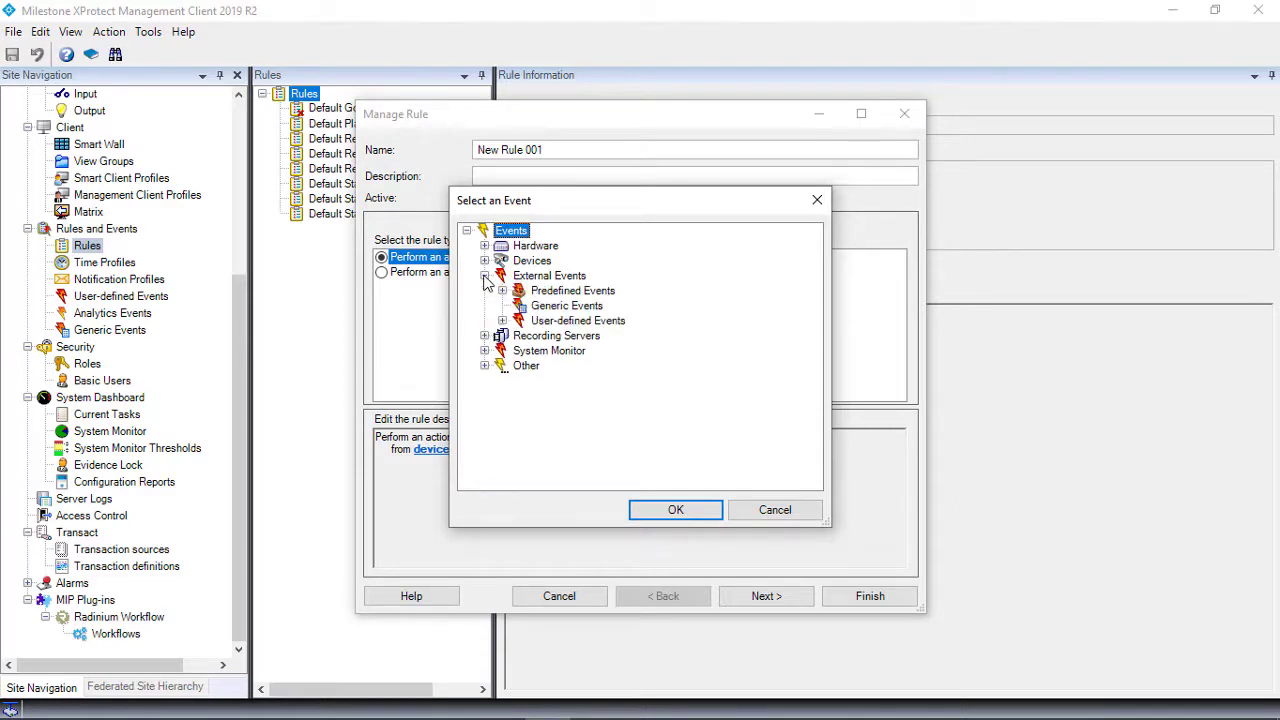
left_click(502, 320)
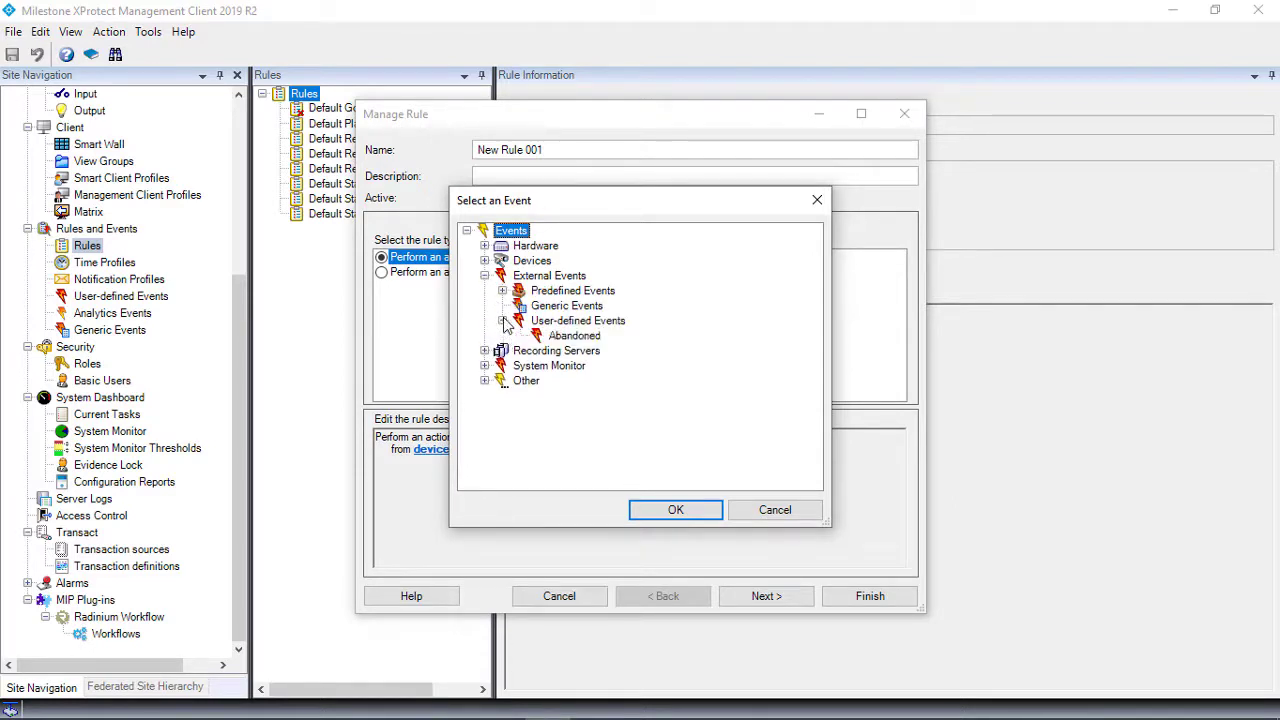
left_click(590, 337)
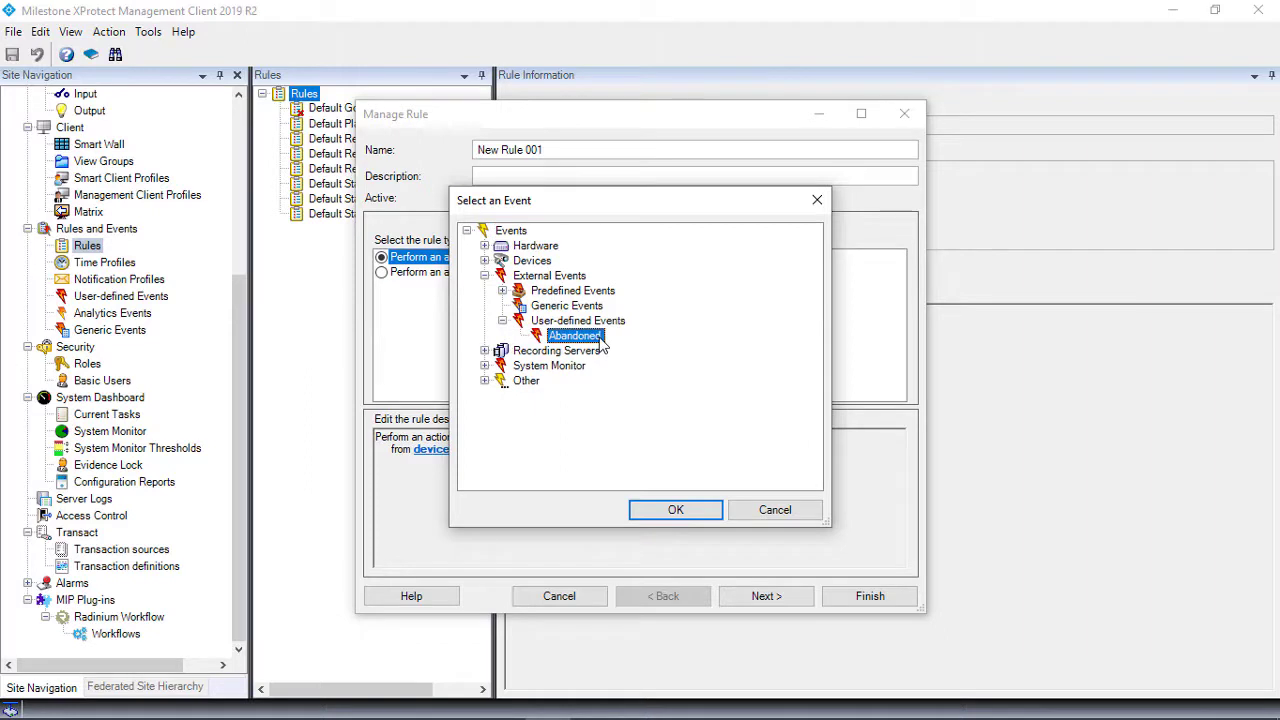
left_click(677, 510)
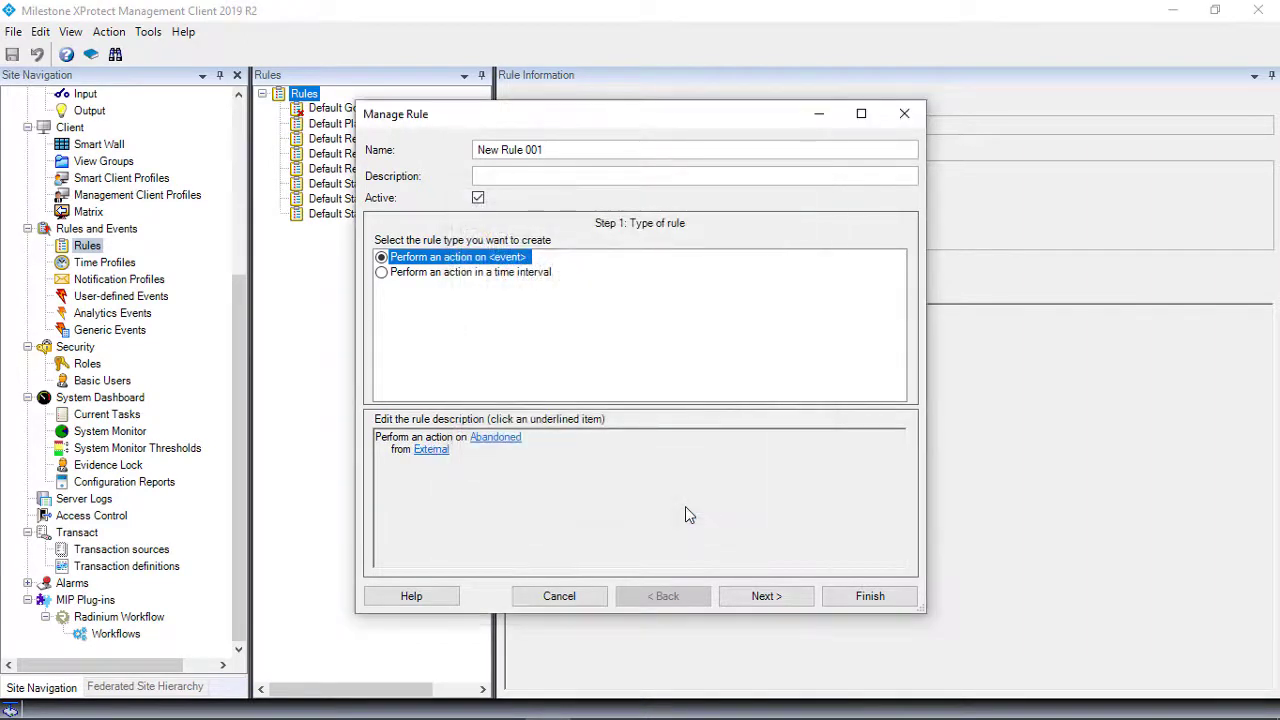
Step: Add the "Trigger workflow process" action to the rule without extra conditions, targeting the Abandoned Object Detected workflow
left_click(766, 598)
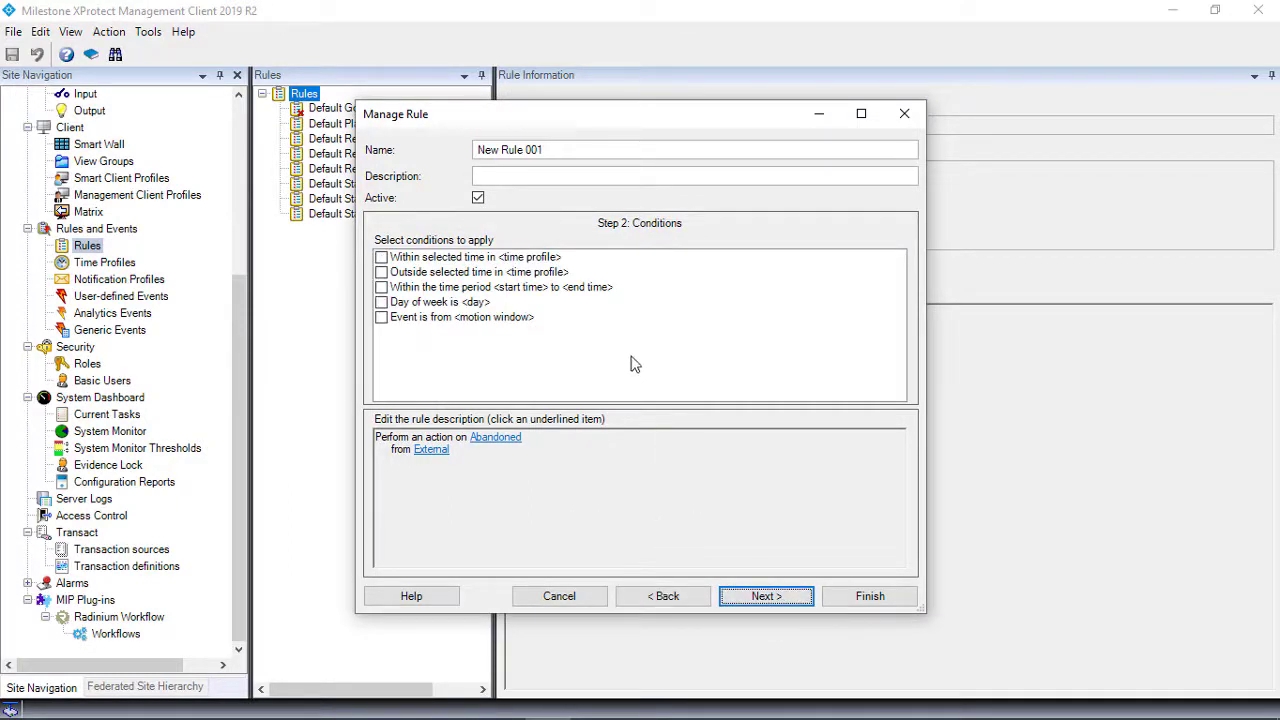
left_click(777, 599)
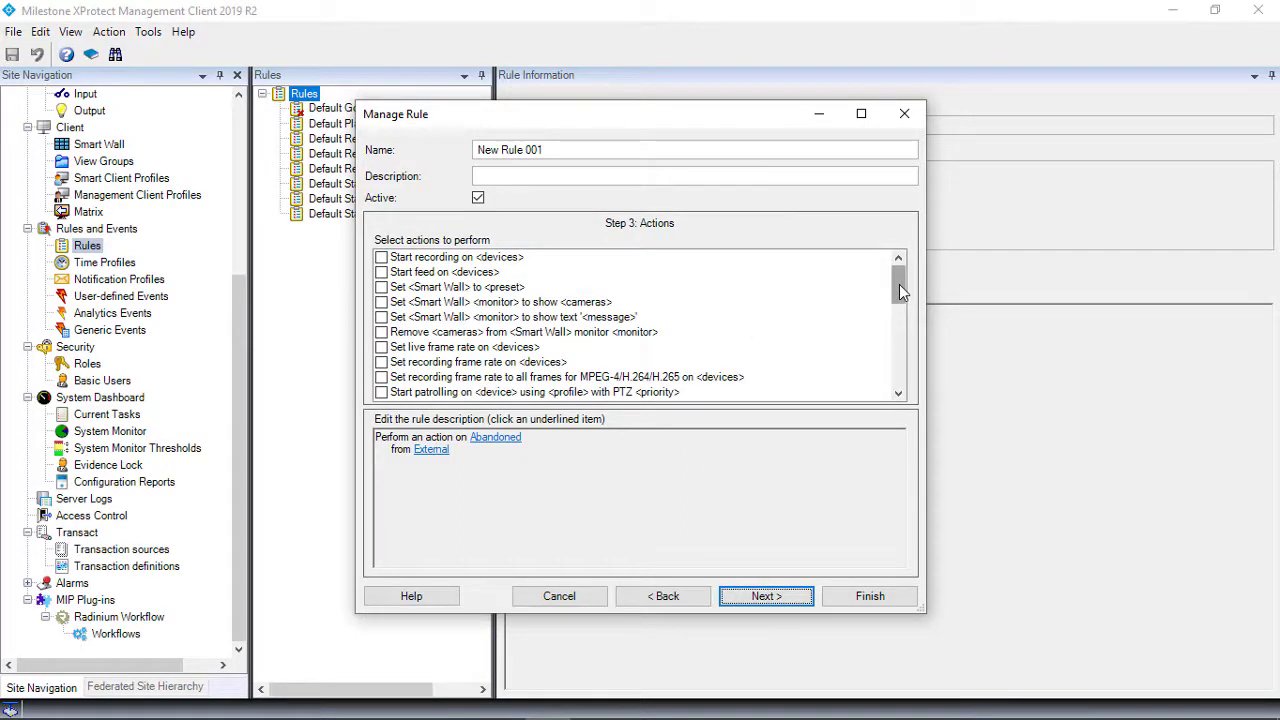
left_click_drag(900, 290, 901, 388)
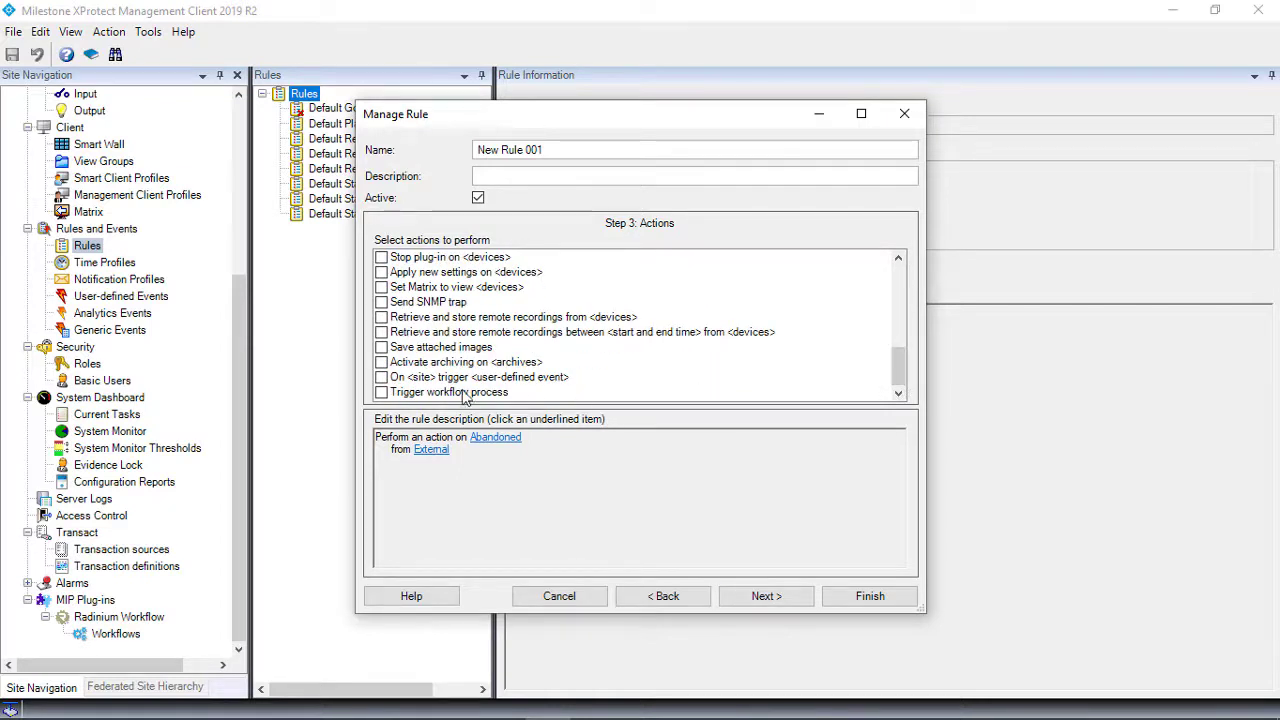
left_click(381, 393)
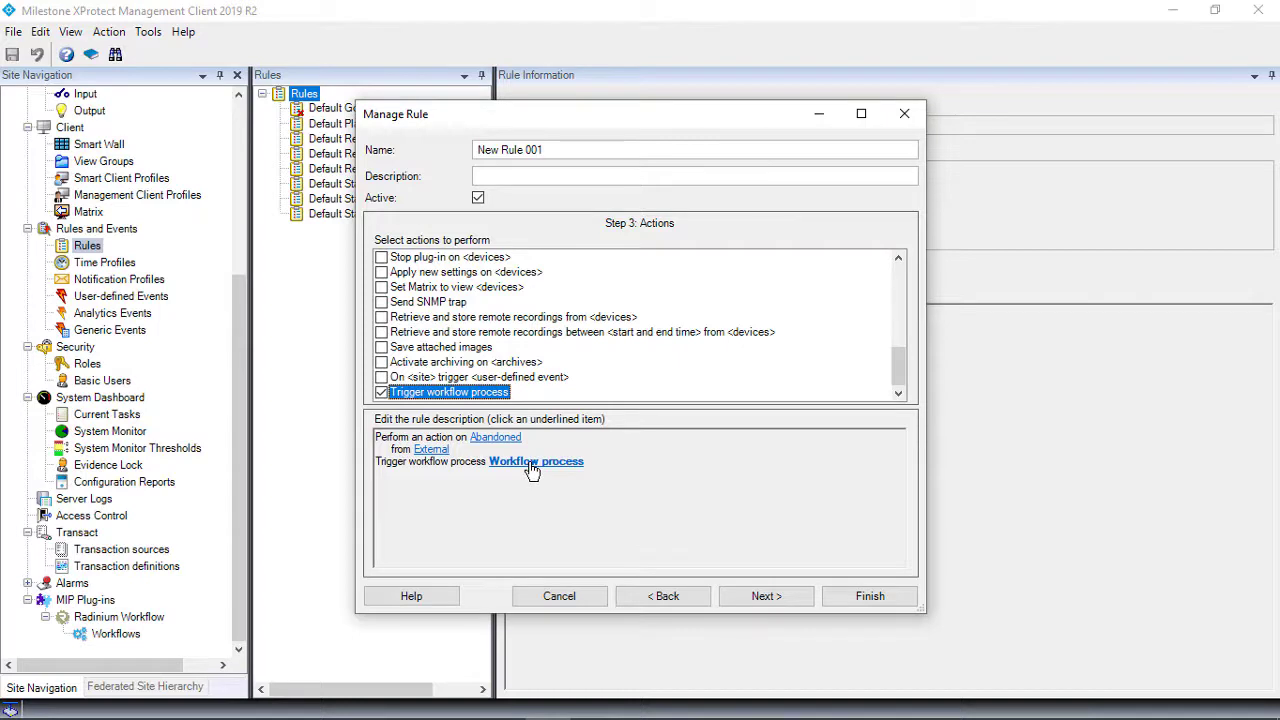
left_click(535, 461)
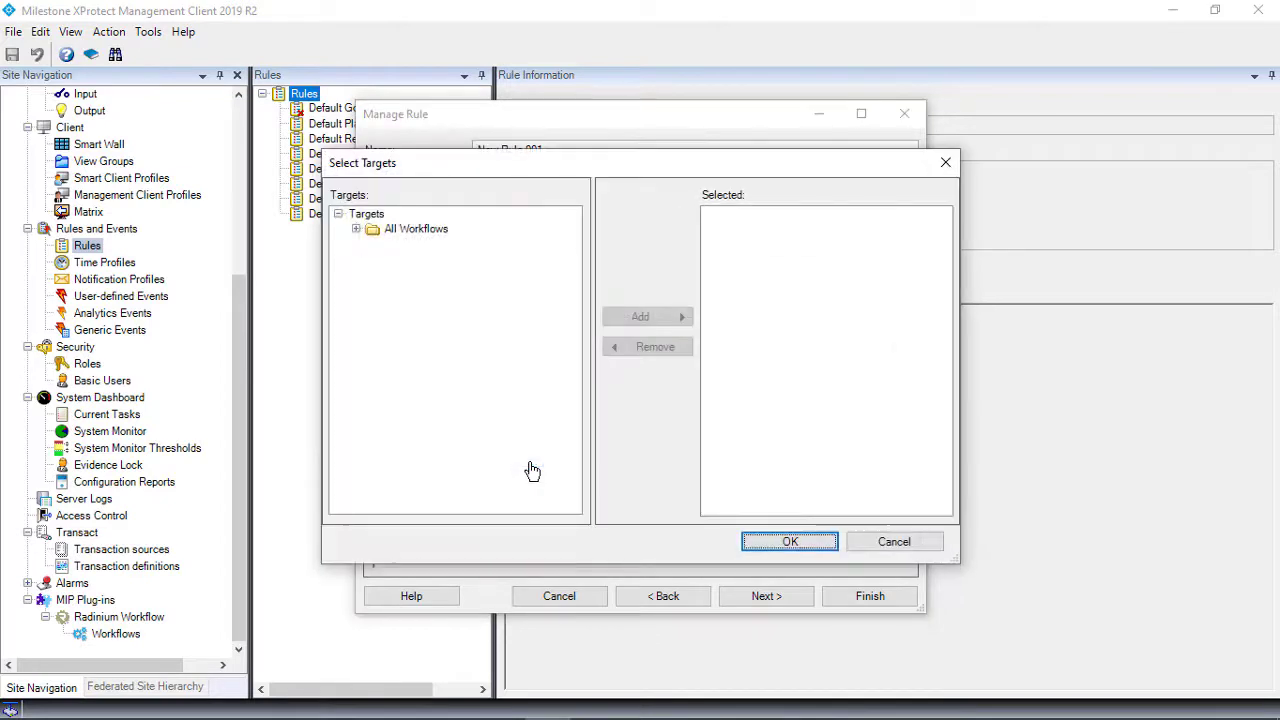
left_click(356, 229)
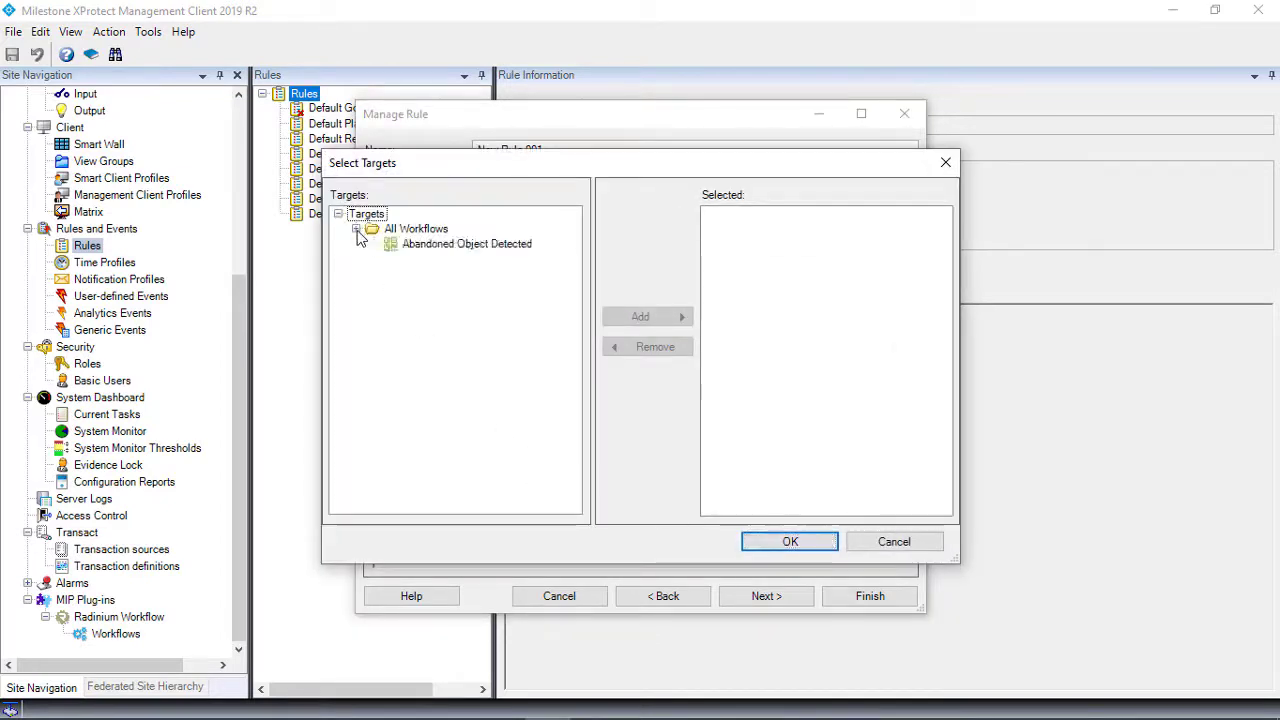
left_click(457, 251)
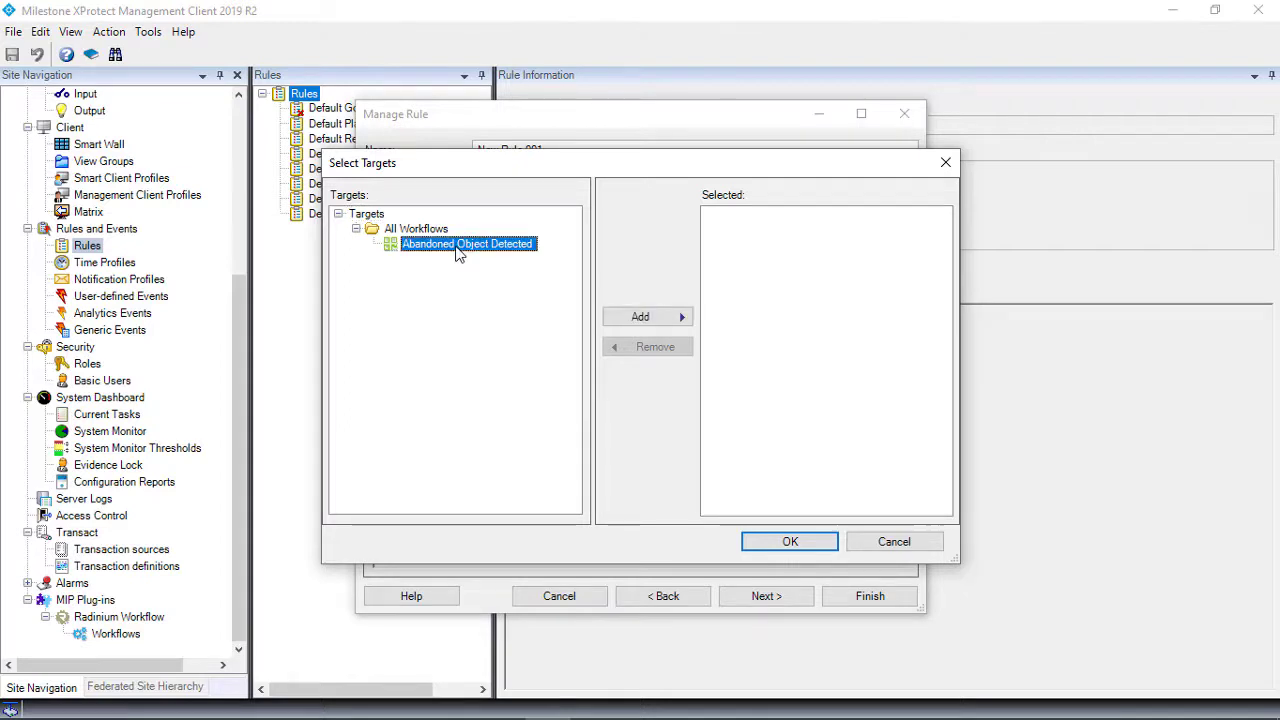
left_click(672, 319)
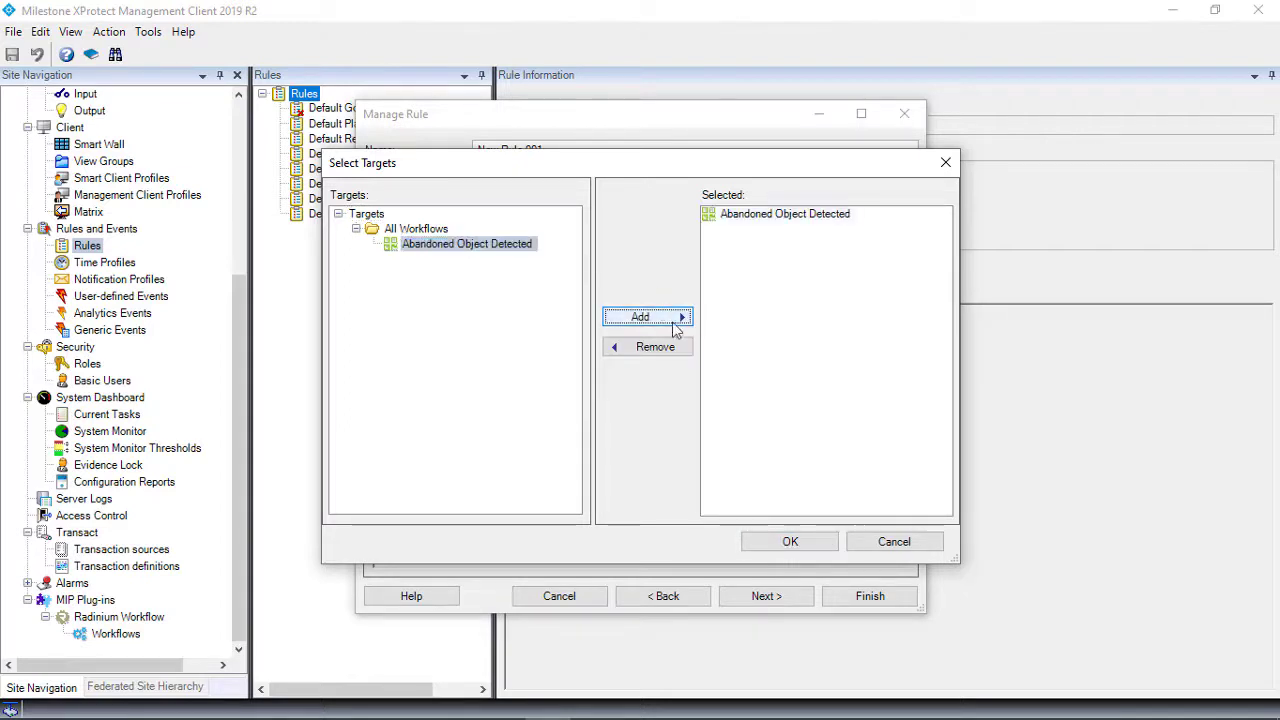
left_click(790, 542)
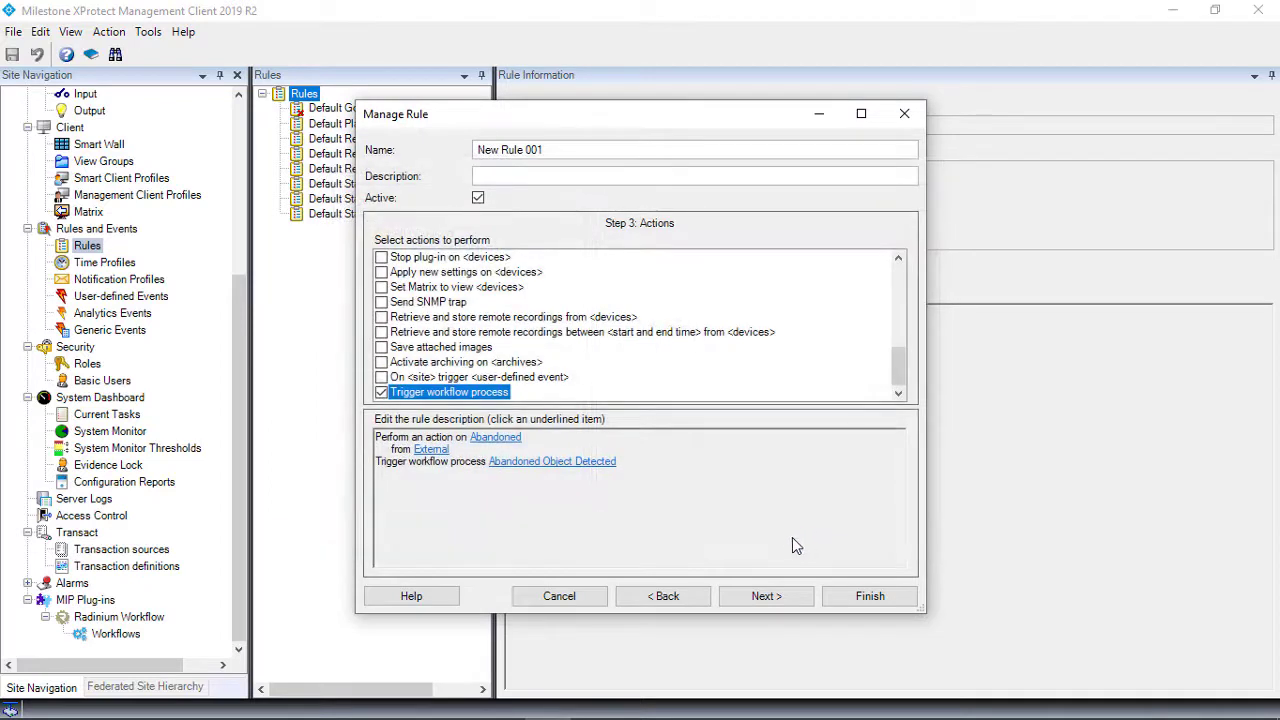
Step: Name the rule "Abandoned Object Rule" and finish creating it
triple_click(476, 141)
type("Aba")
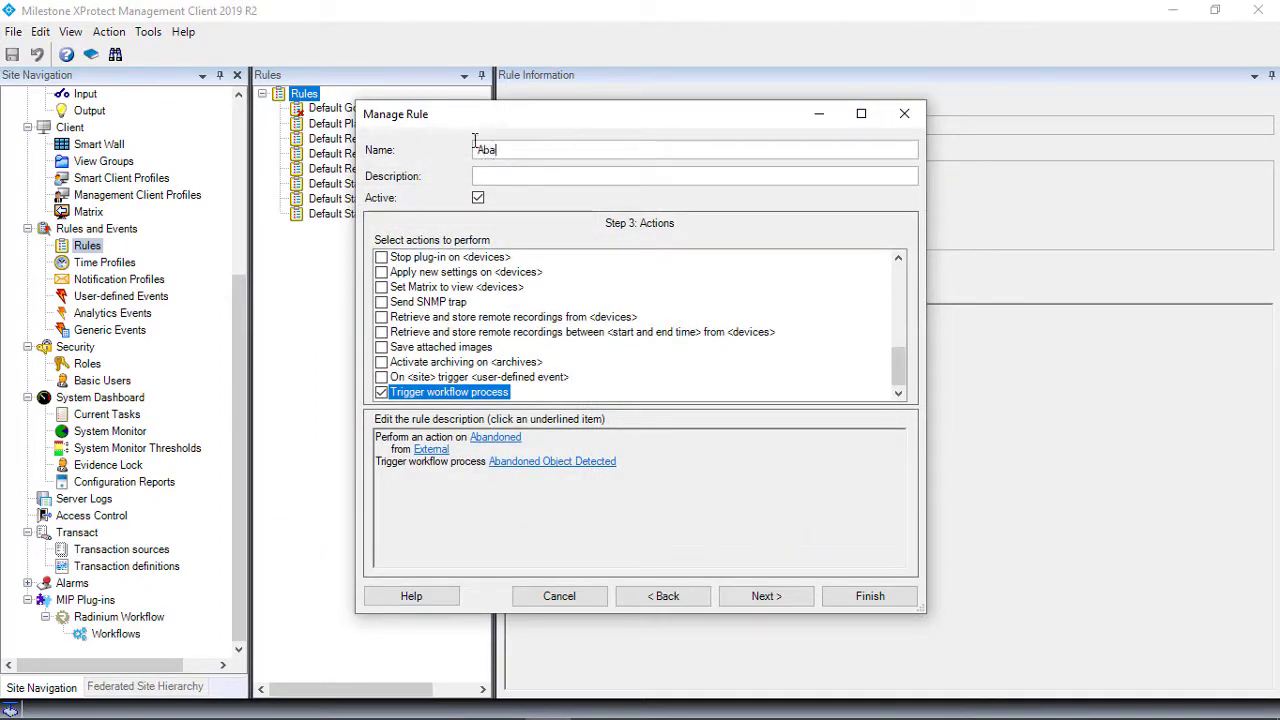
type("ndoned Object Rule")
left_click(858, 595)
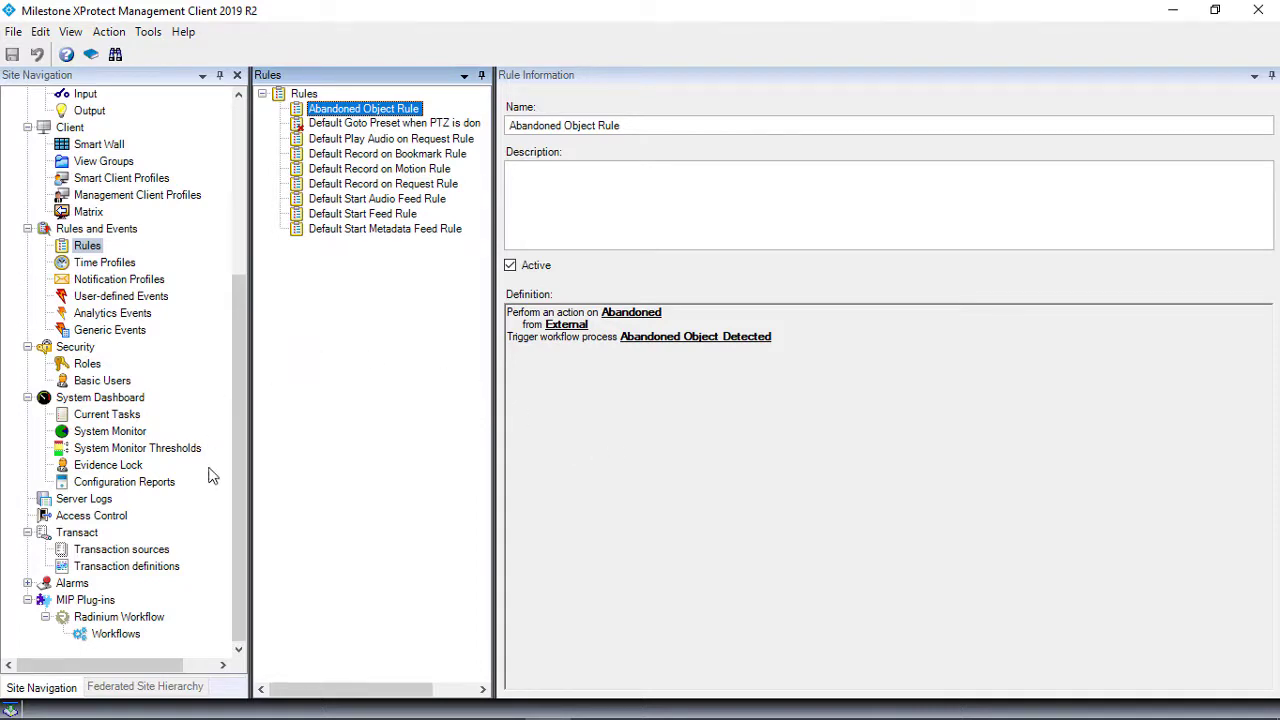
Step: In the Abandoned Object Detected workflow, set the Evacuation Command task's event name to "EvacuateArea", then save the model and close the editor
left_click(116, 636)
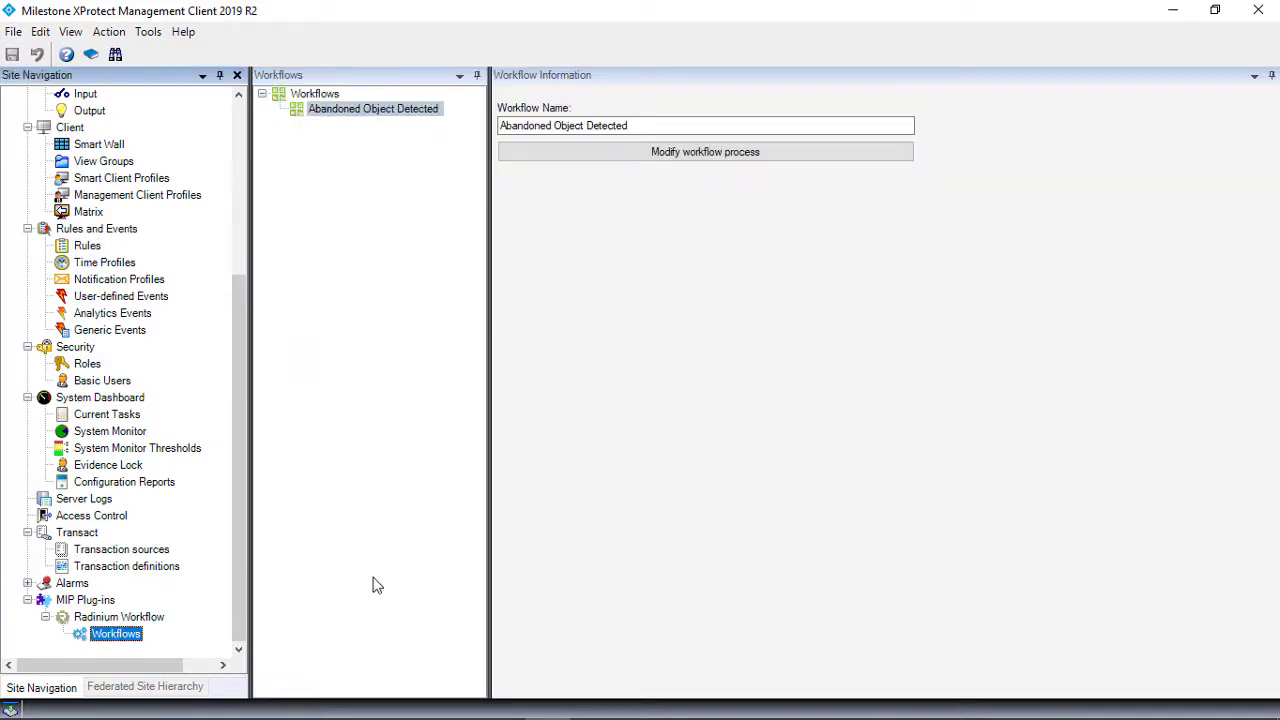
left_click(626, 155)
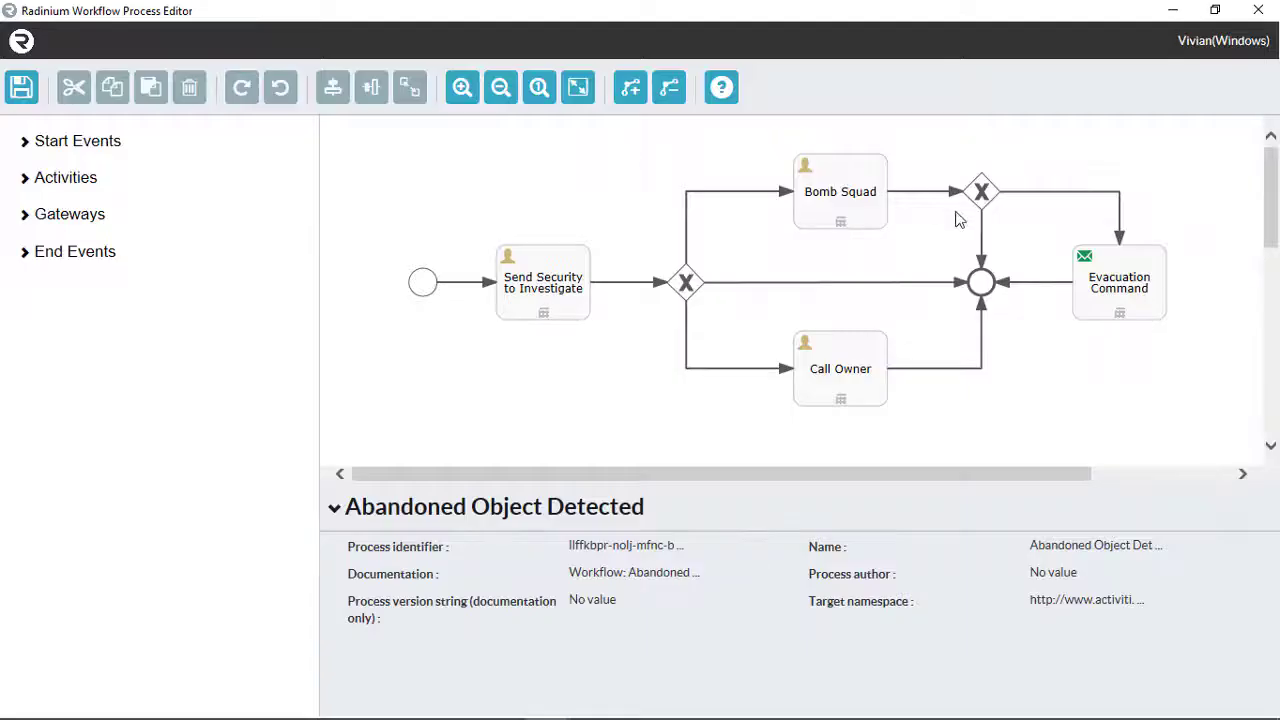
left_click(1145, 288)
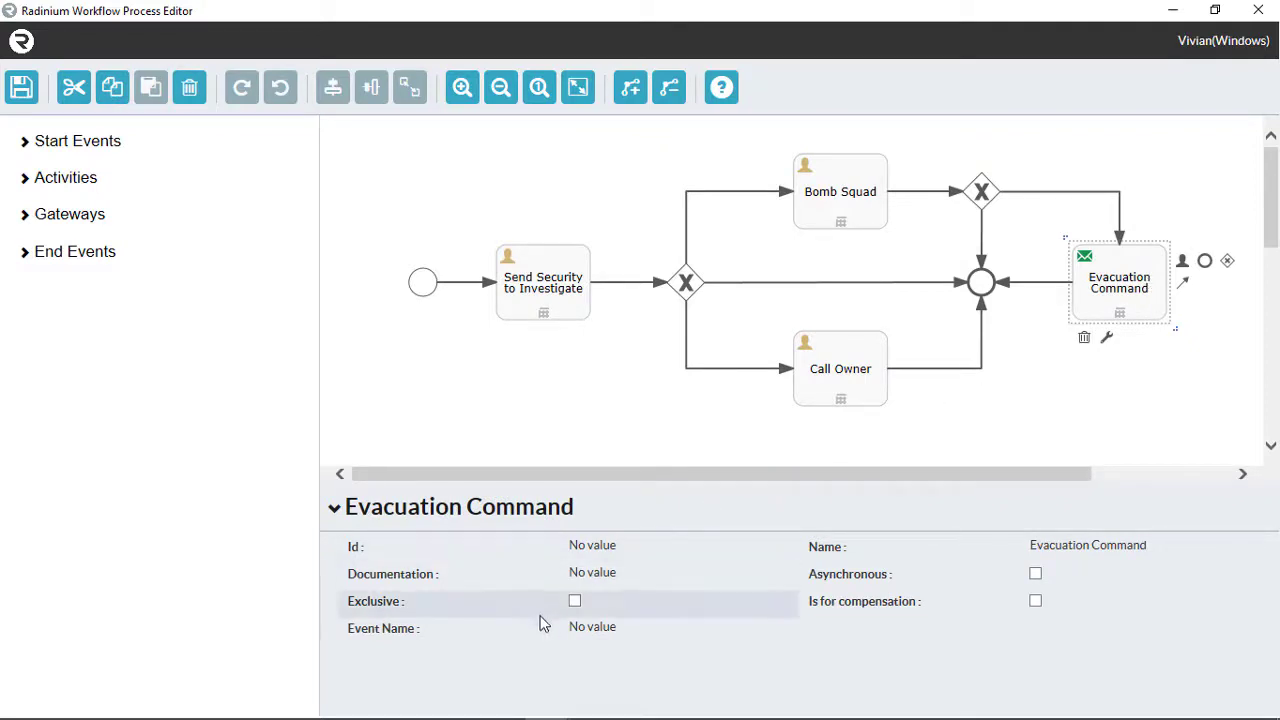
mouse_move(395, 641)
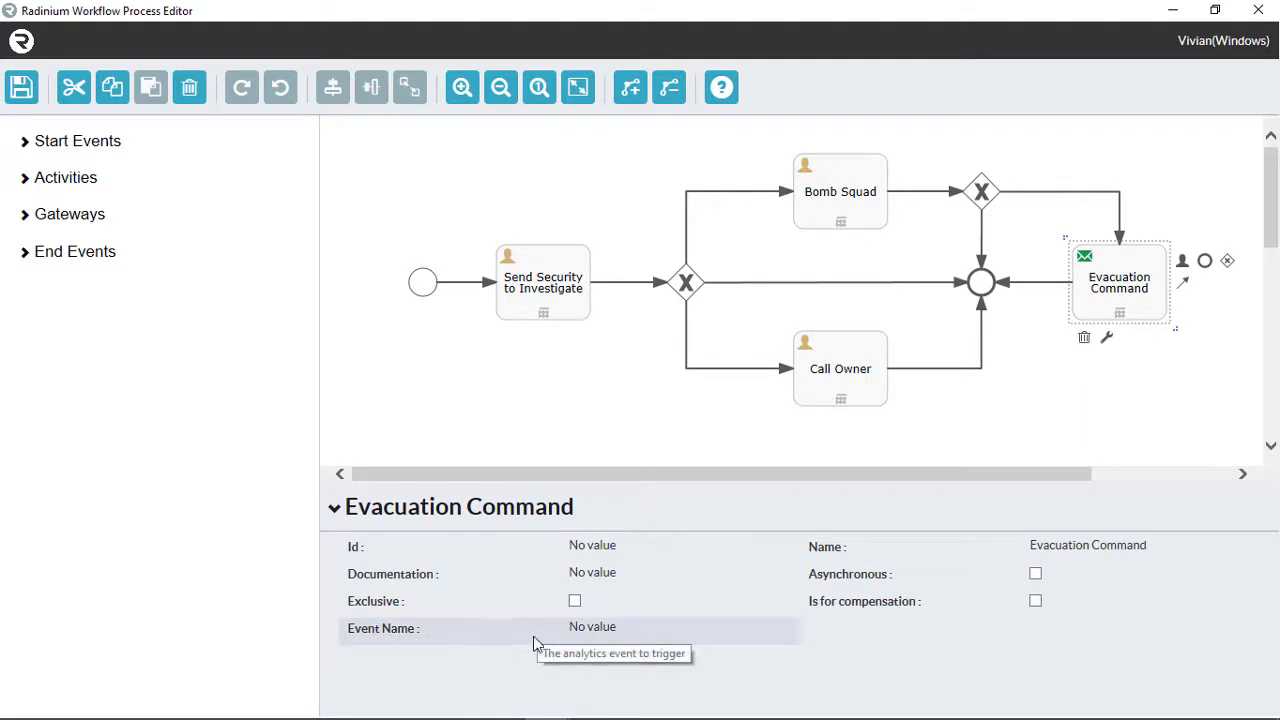
left_click(569, 637)
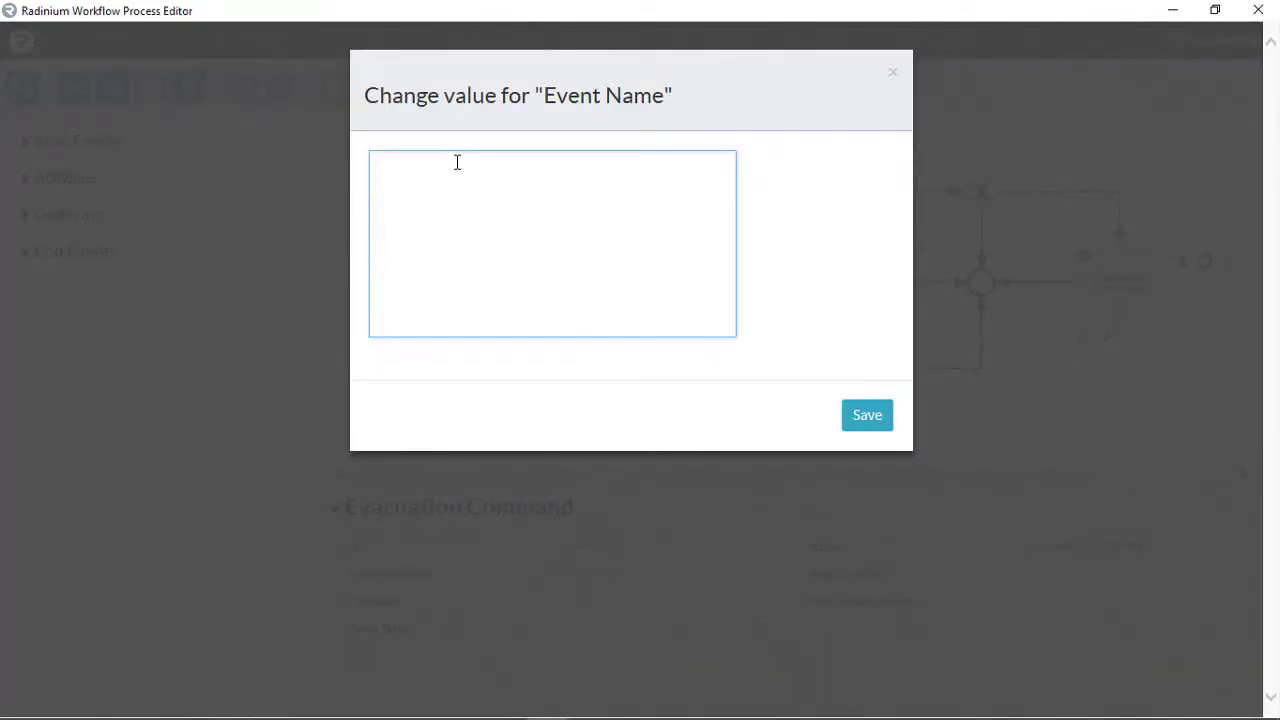
type("EvacuateArea")
left_click(864, 421)
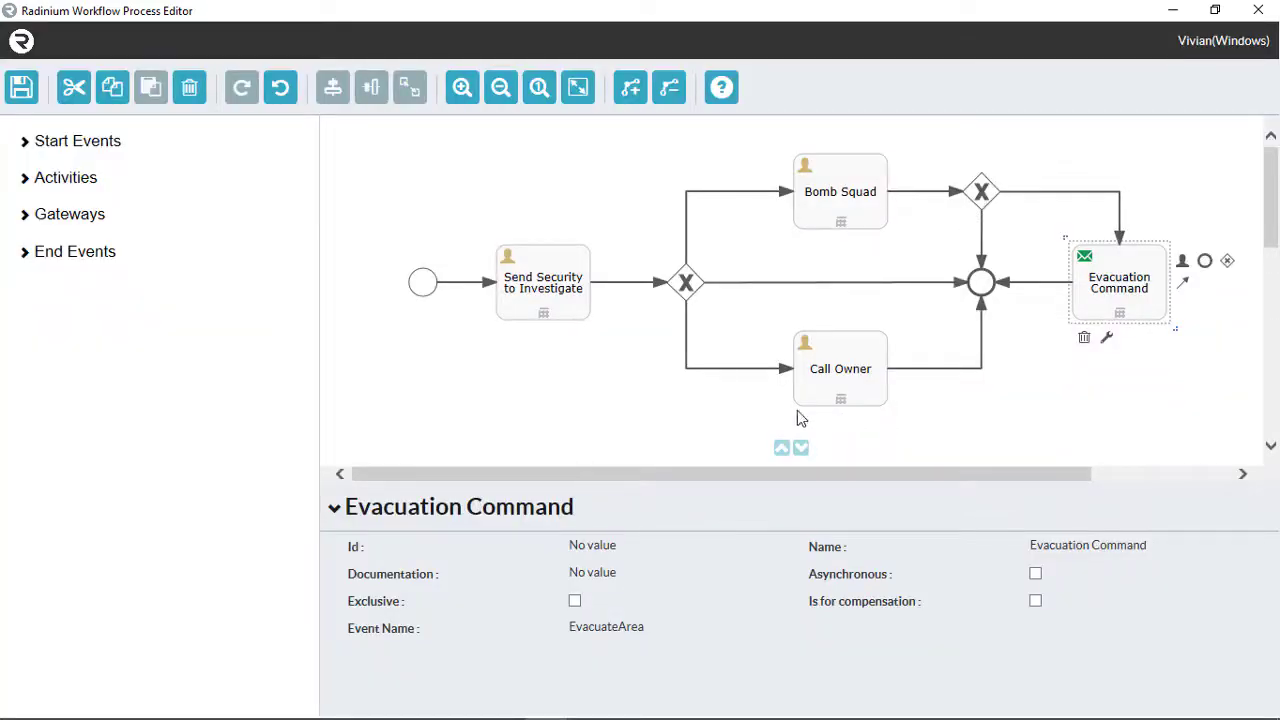
left_click(22, 90)
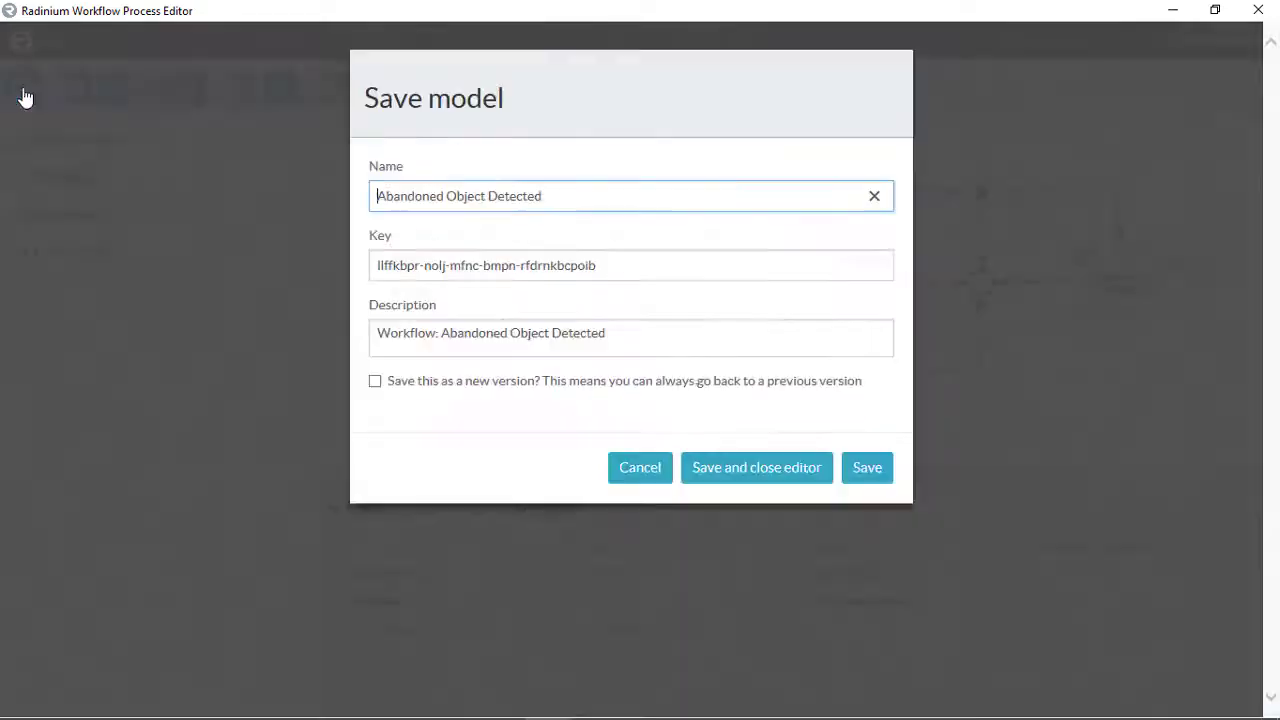
left_click(789, 469)
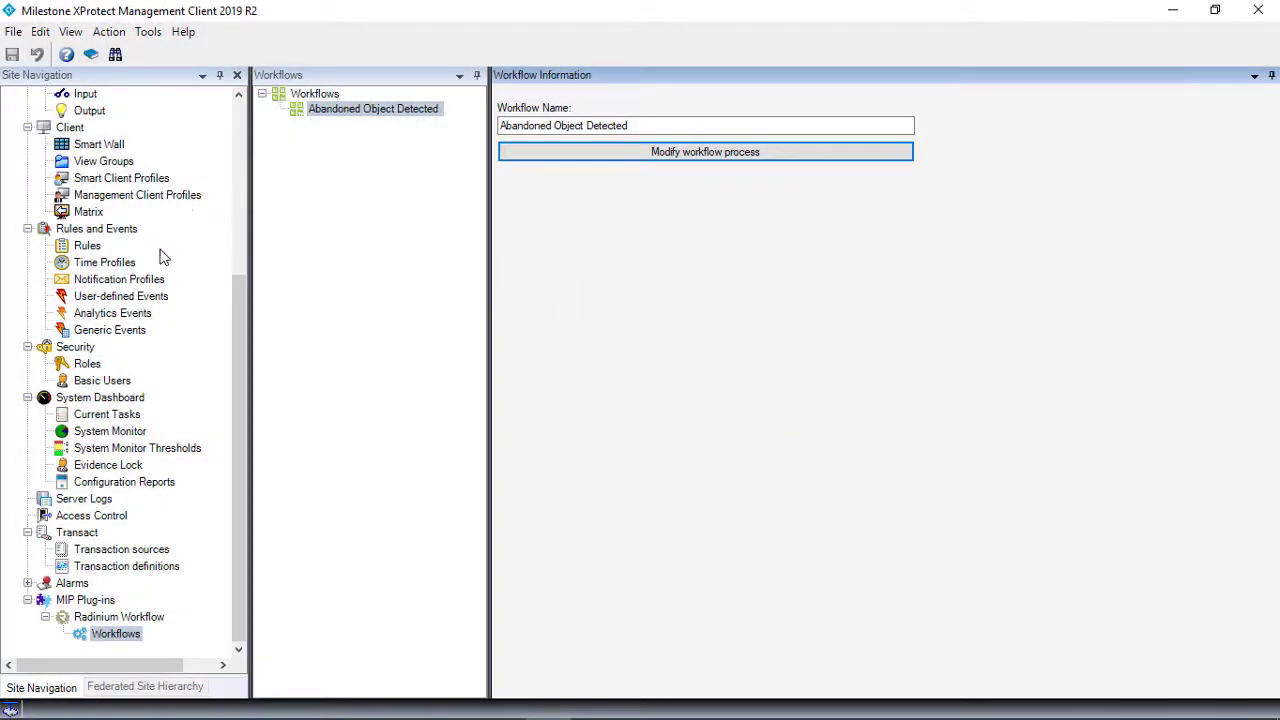
Step: Add an analytics event named "EvacuateArea" and save it
left_click(112, 314)
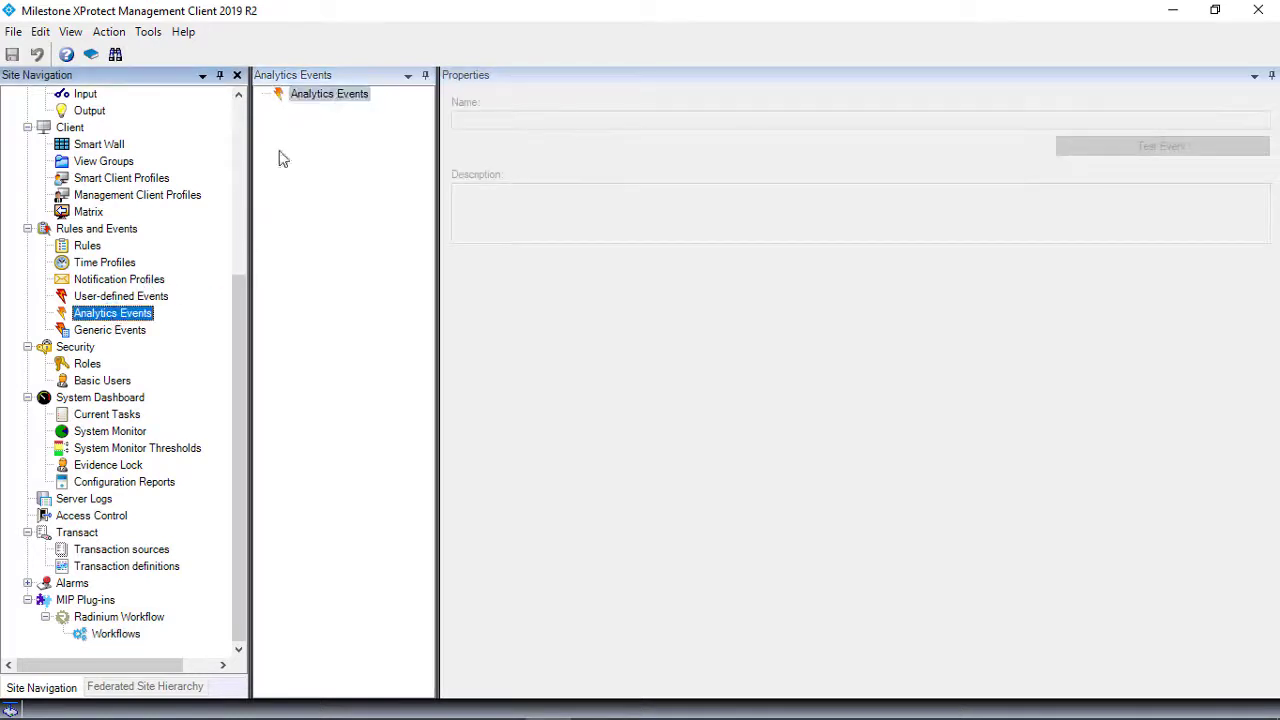
right_click(323, 92)
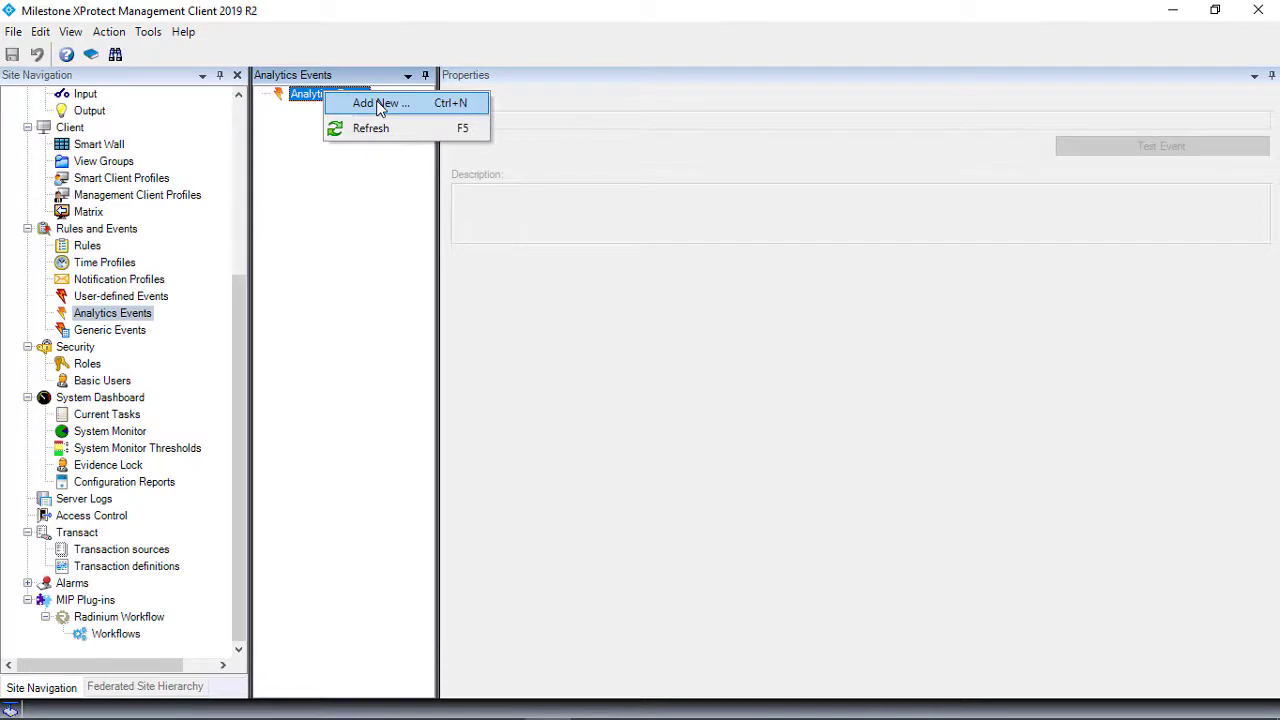
left_click(380, 104)
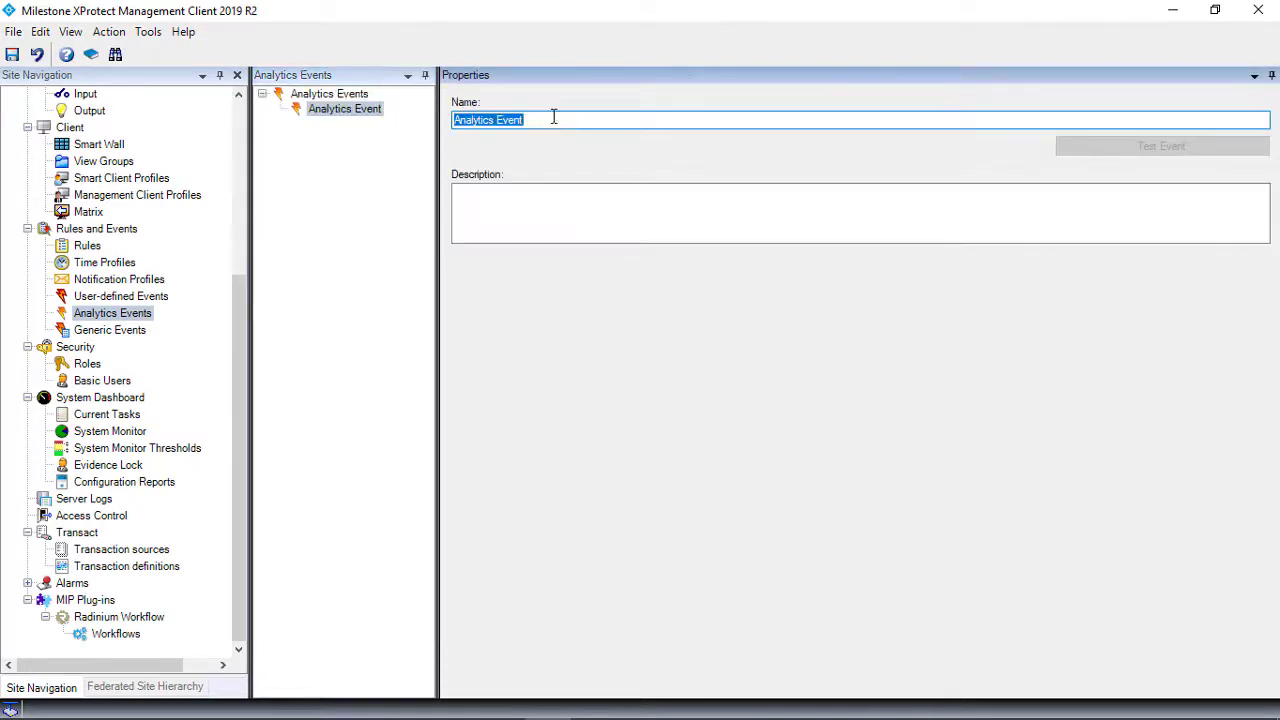
type("A")
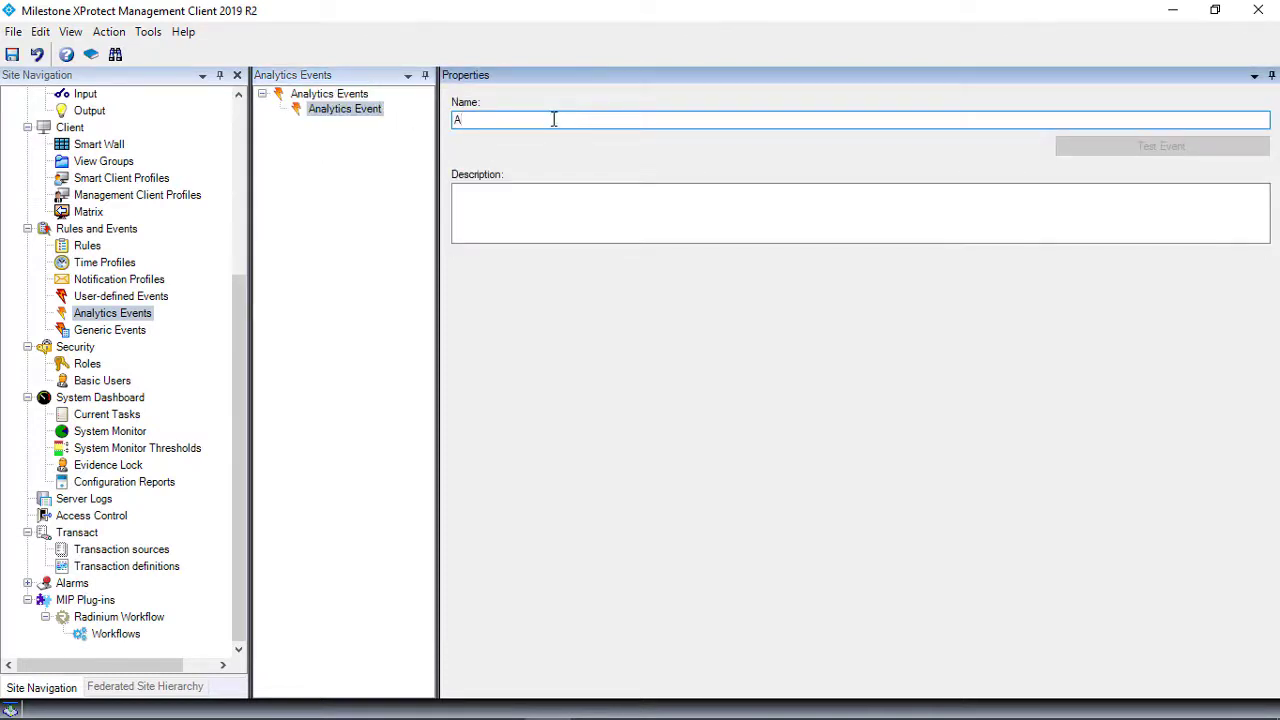
key("BackSpace")
type("E")
type("vacuate")
type("Ae")
type("ra")
type("ea")
left_click(294, 186)
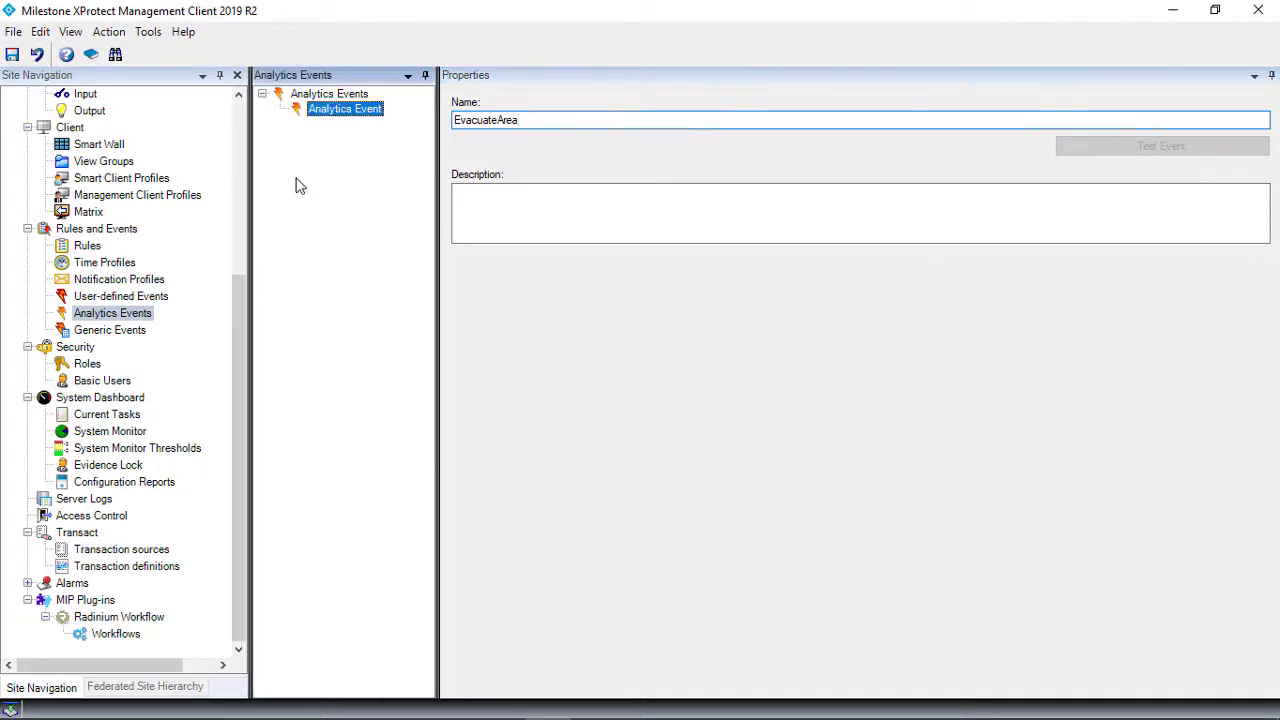
left_click(358, 94)
left_click(631, 396)
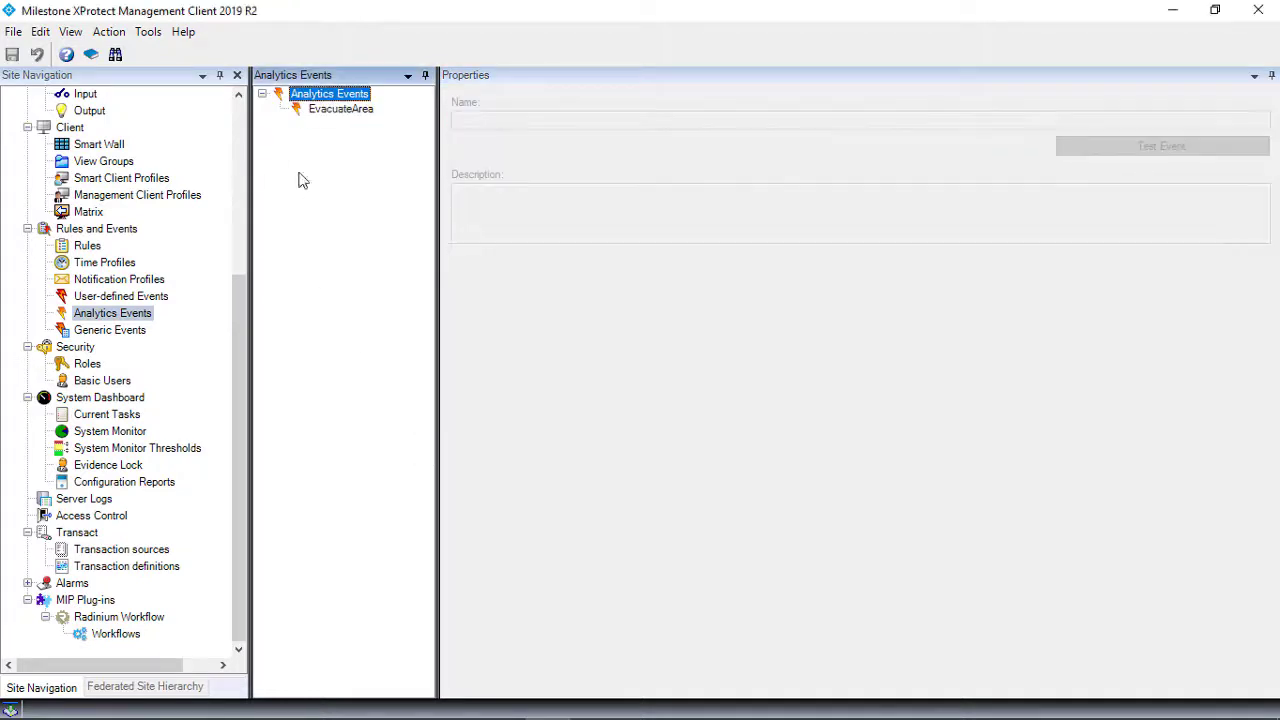
Step: Check in the Management Client options that analytics events are enabled, and accept the settings
left_click(150, 32)
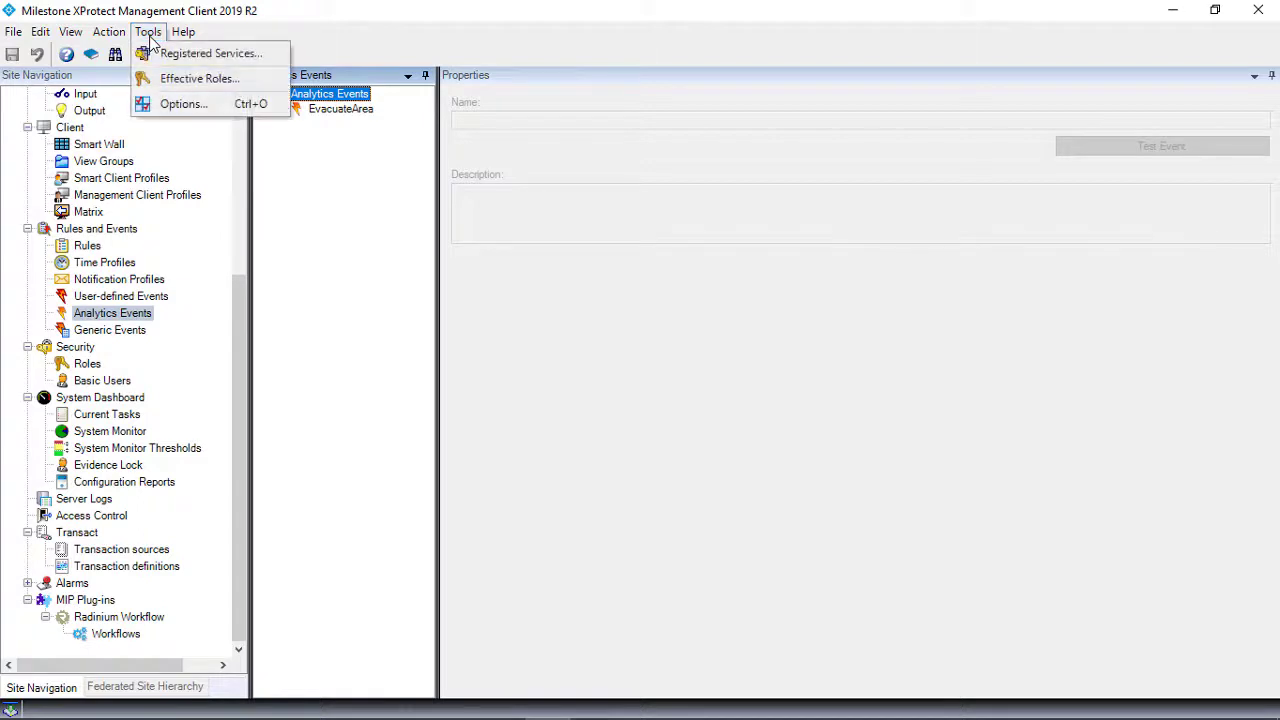
left_click(183, 110)
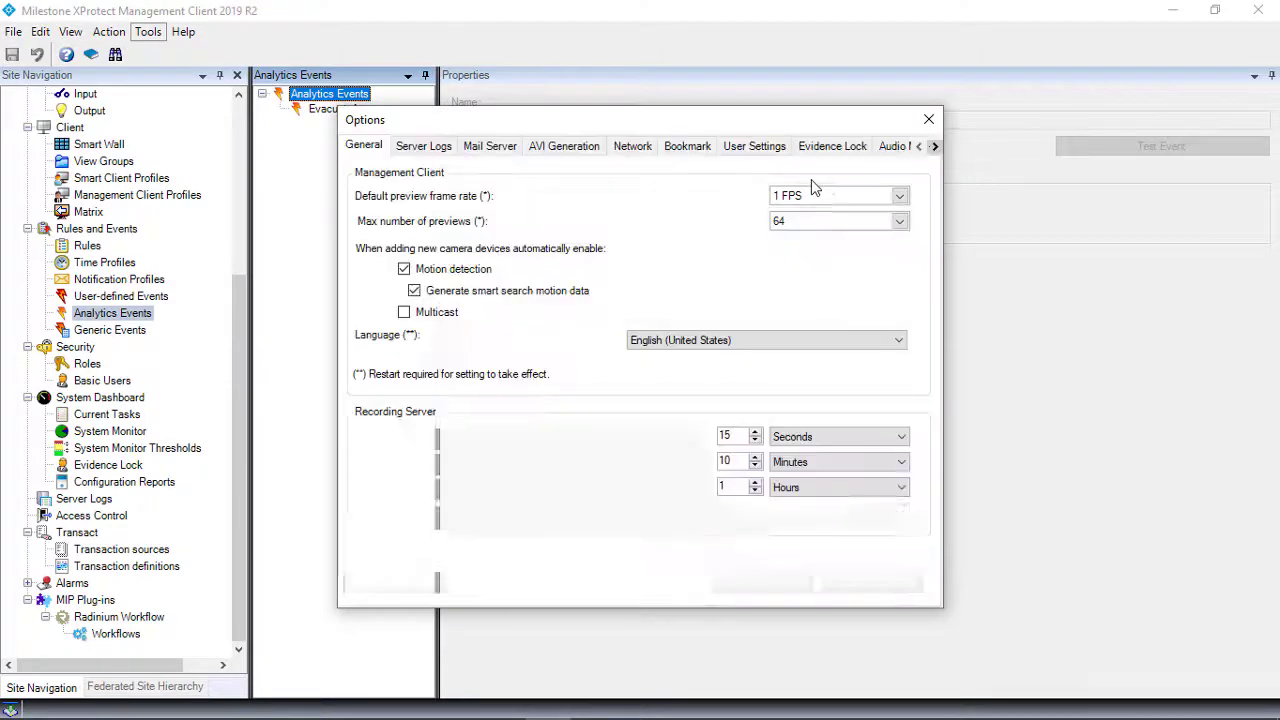
left_click(935, 146)
left_click(935, 146)
left_click(935, 146)
left_click(935, 146)
left_click(935, 146)
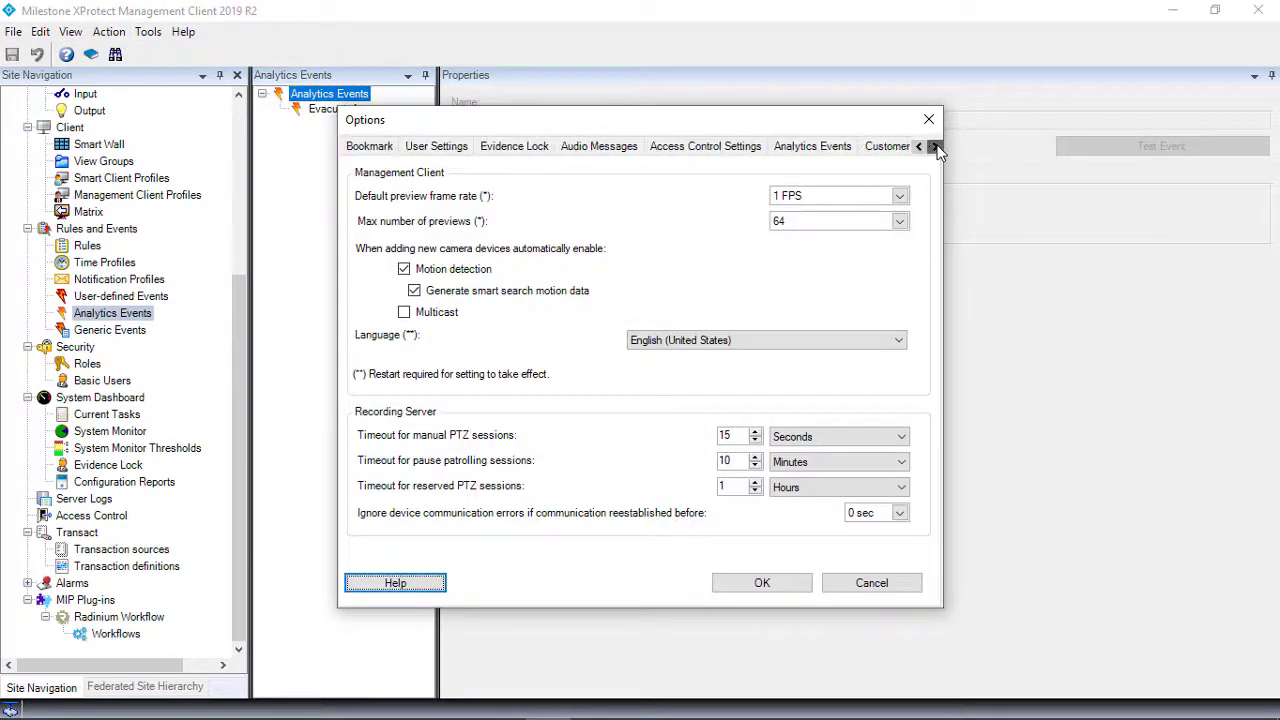
left_click(935, 146)
left_click(730, 148)
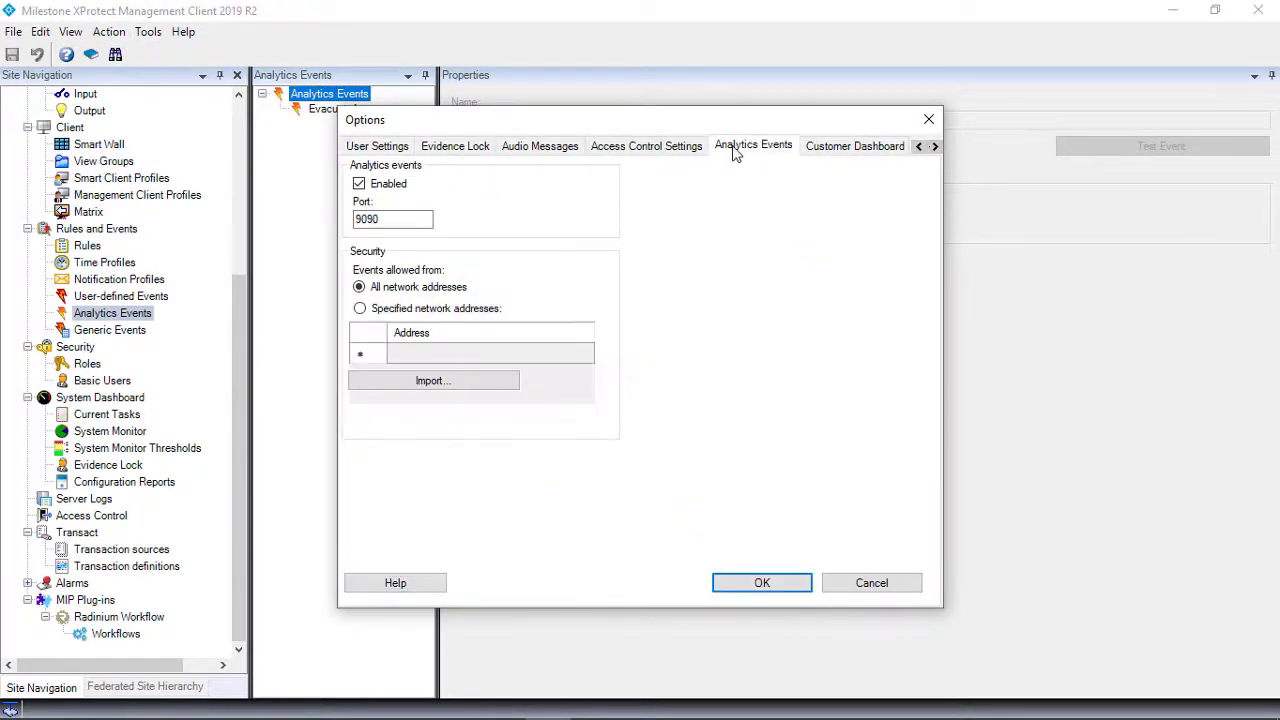
left_click(359, 186)
left_click(359, 188)
left_click(762, 585)
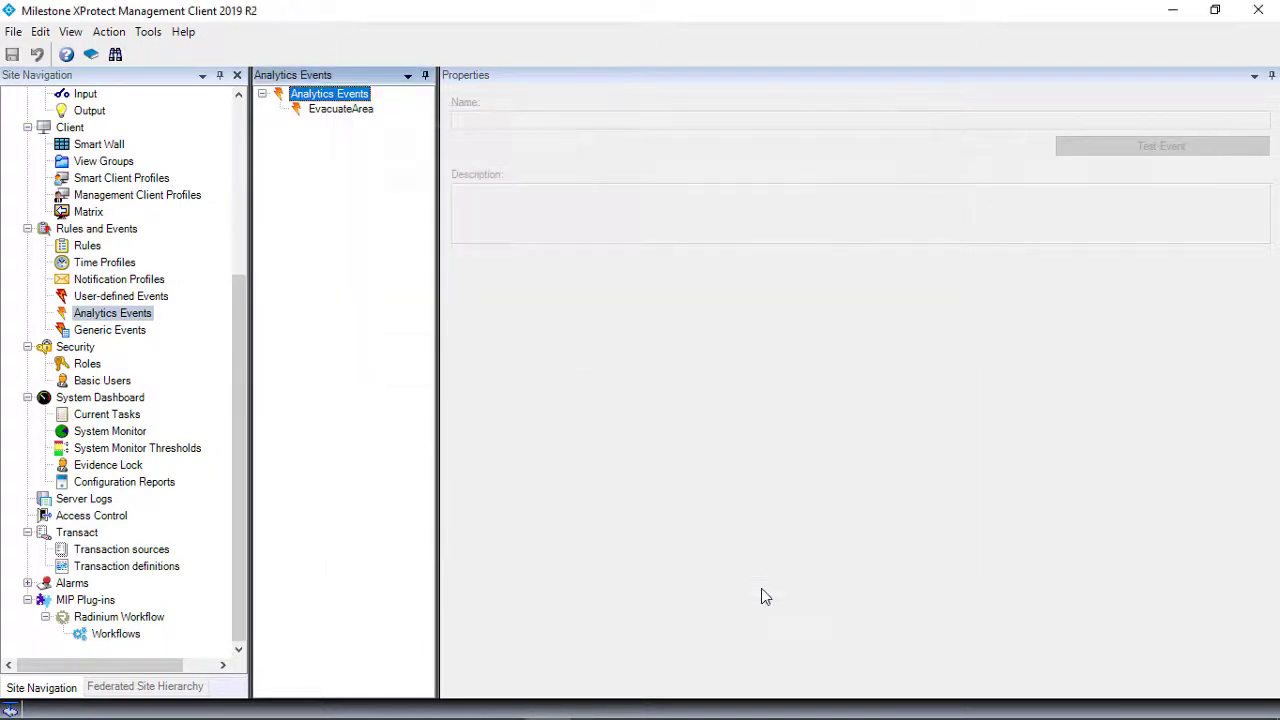